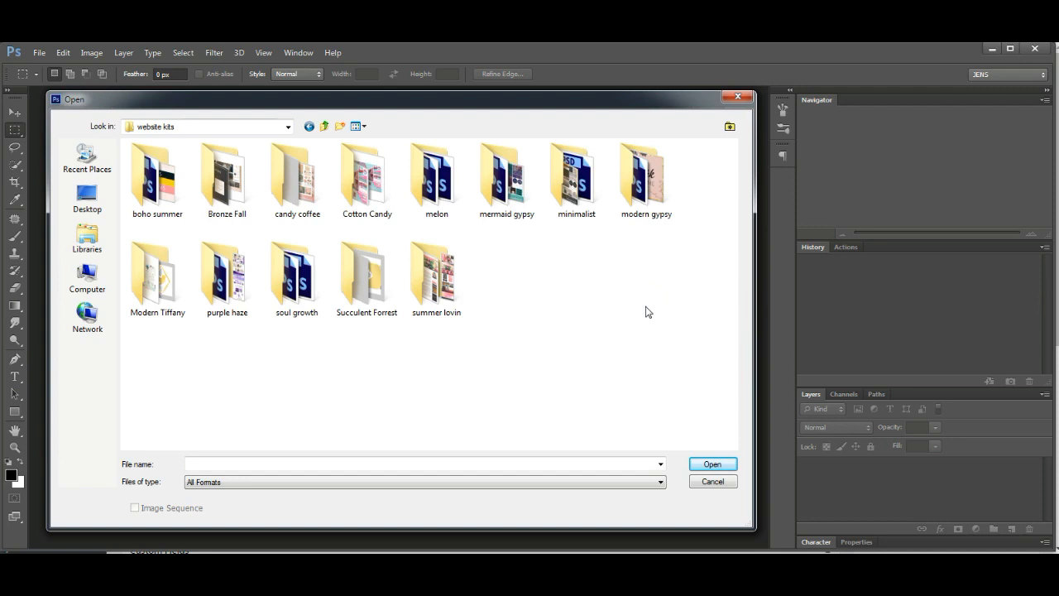
- In the purple haze website kit files folder, select the aboutimage sidebar through divider PSDs
double_click(229, 288)
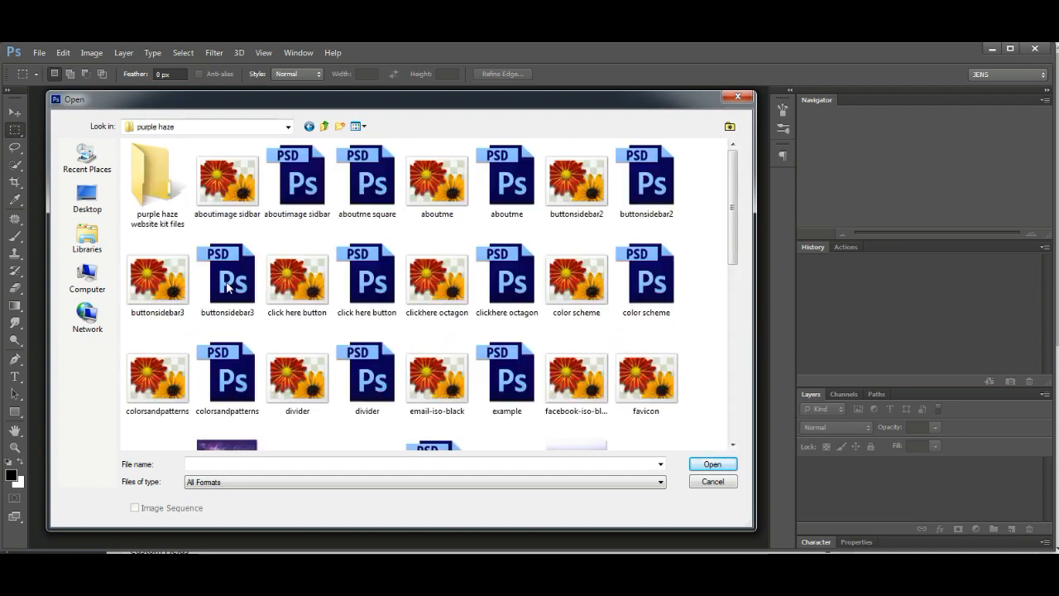
double_click(144, 189)
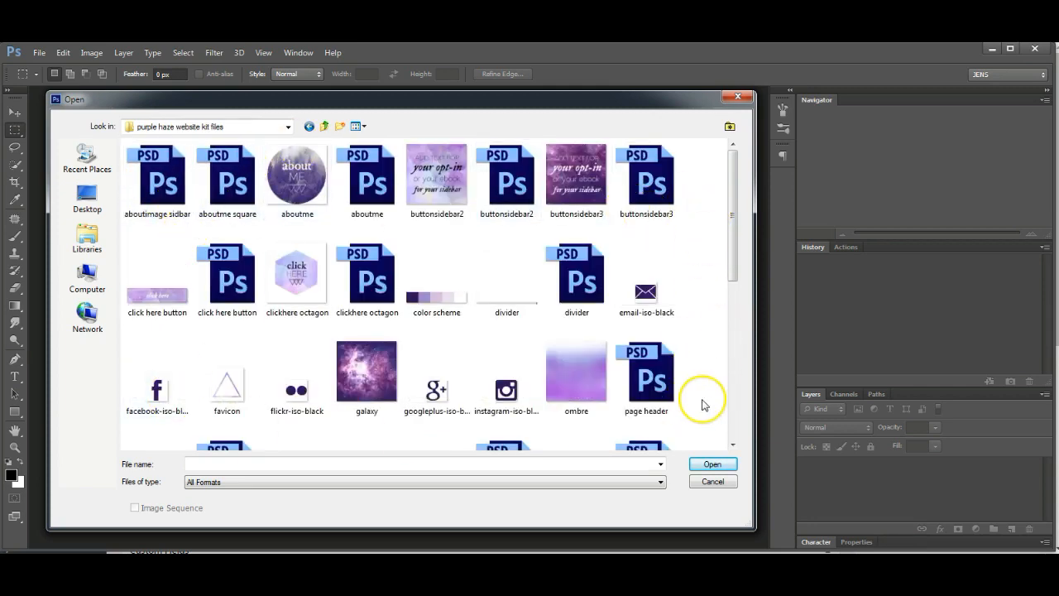
scroll(709, 406, down, 5)
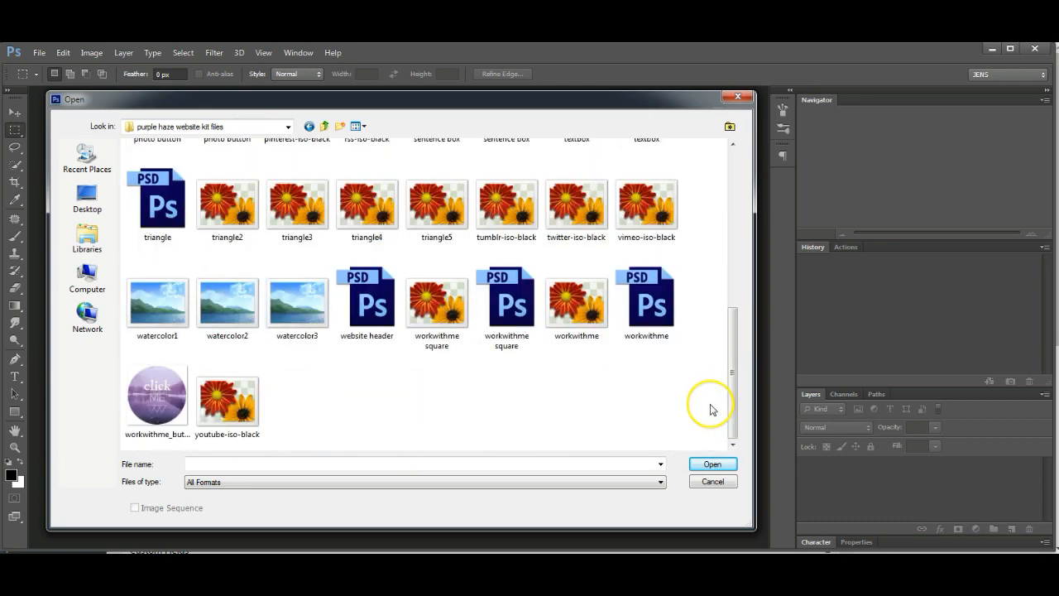
scroll(704, 409, up, 5)
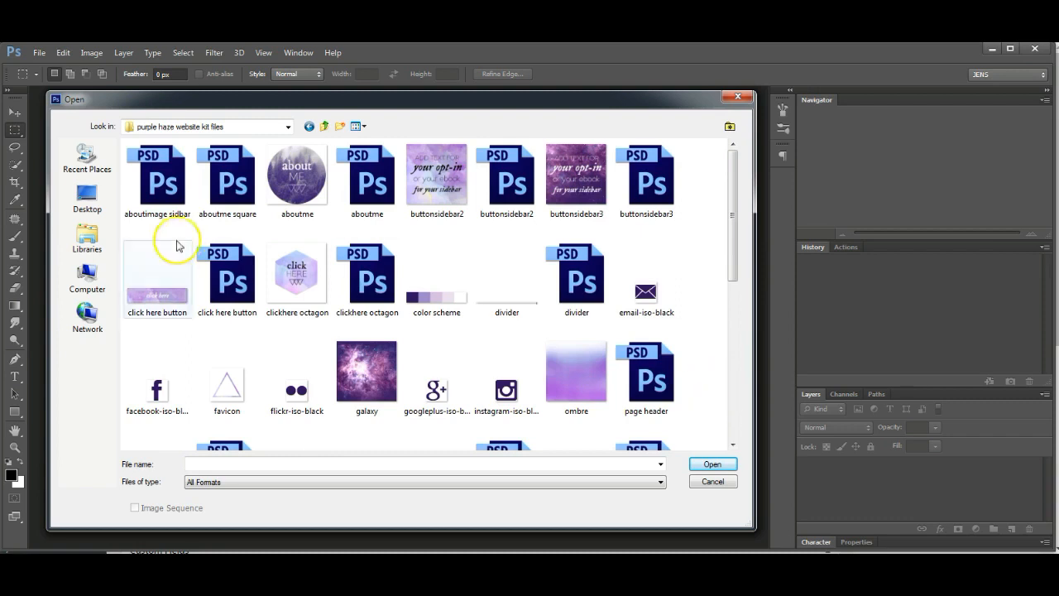
click(176, 200)
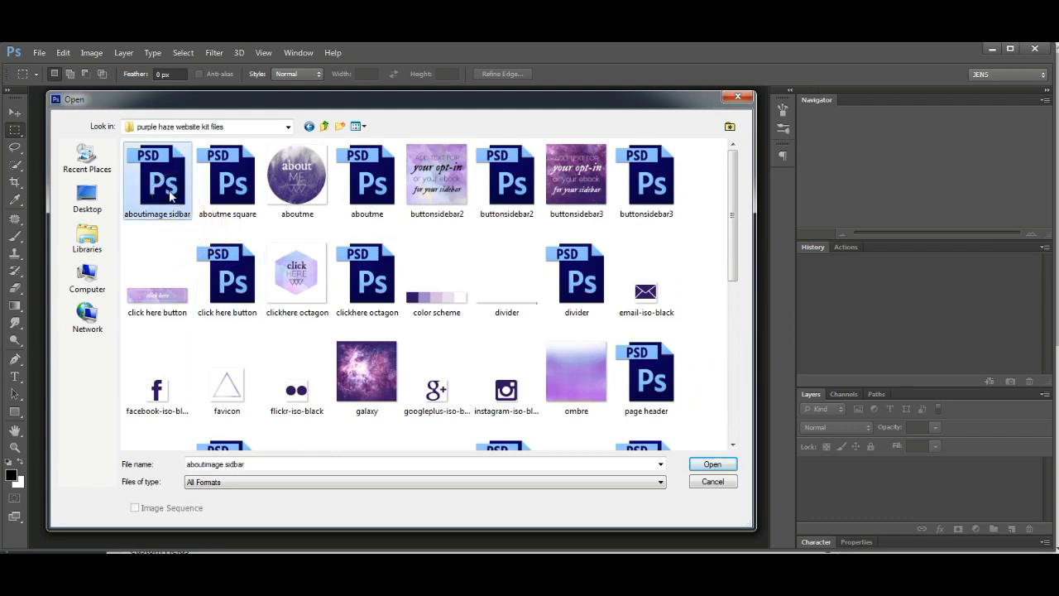
ctrl+click(223, 200)
ctrl+click(367, 189)
ctrl+click(506, 194)
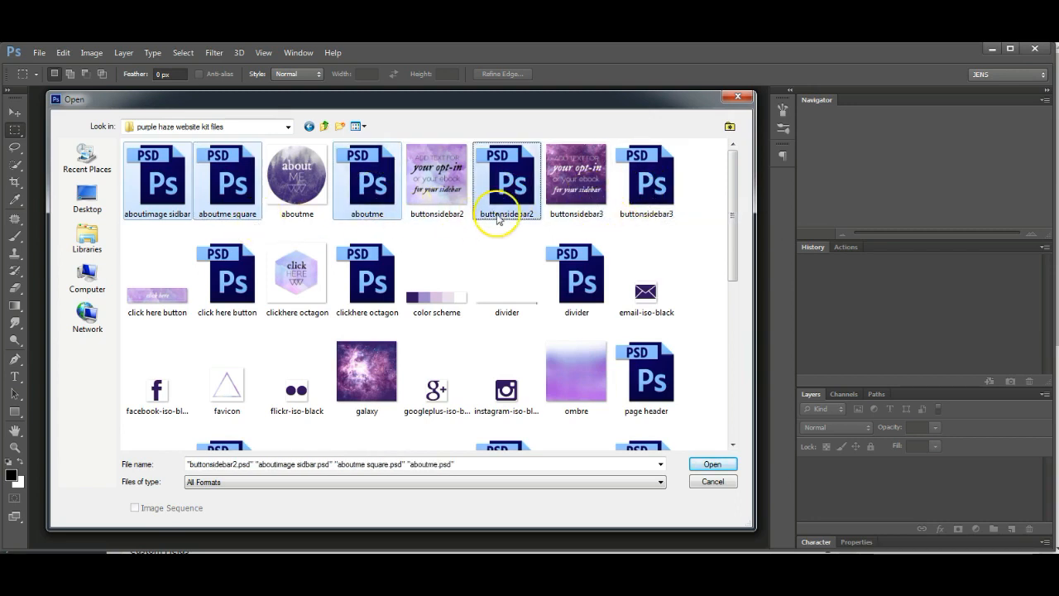
ctrl+click(647, 197)
ctrl+click(225, 281)
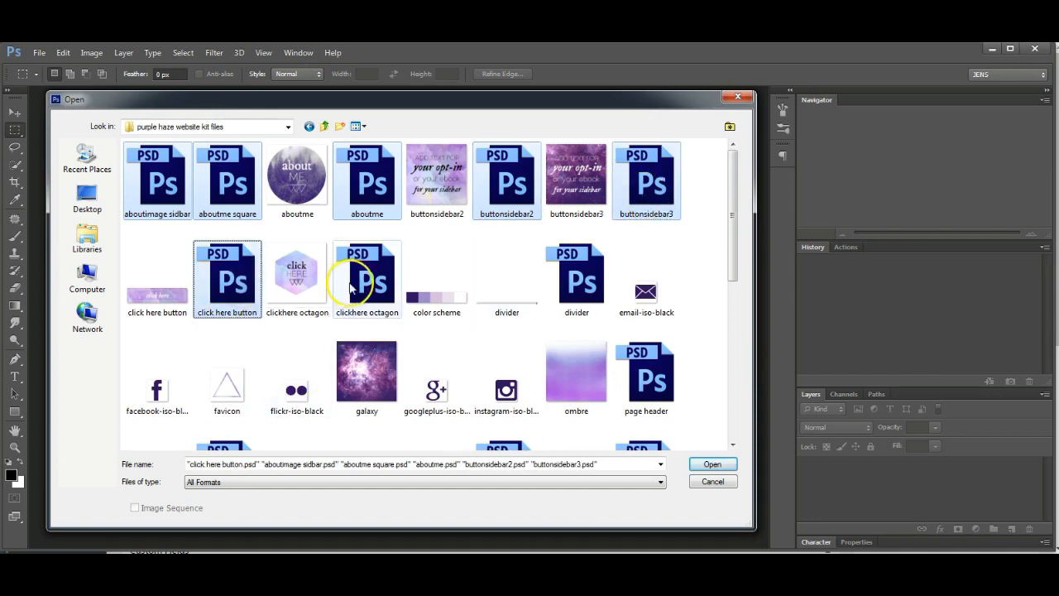
ctrl+click(360, 281)
ctrl+click(599, 295)
- Add the page header, photo button, sentence box, textbox, triangle, website header and workwithme PSDs, then open all
ctrl+click(646, 377)
scroll(645, 376, down, 3)
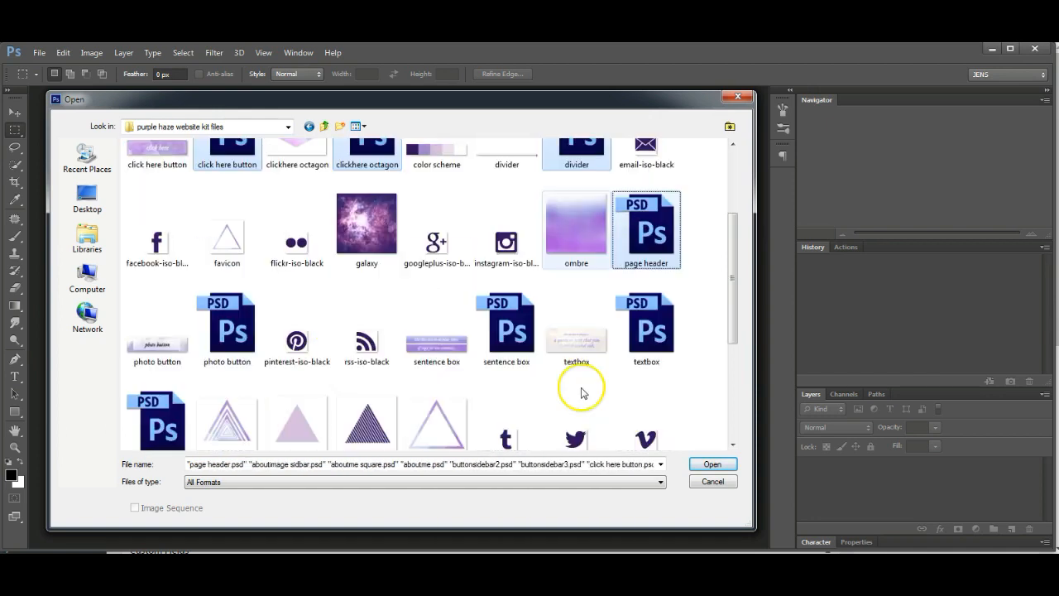
ctrl+click(222, 328)
ctrl+click(507, 352)
ctrl+click(667, 348)
scroll(669, 355, down, 3)
ctrl+click(157, 279)
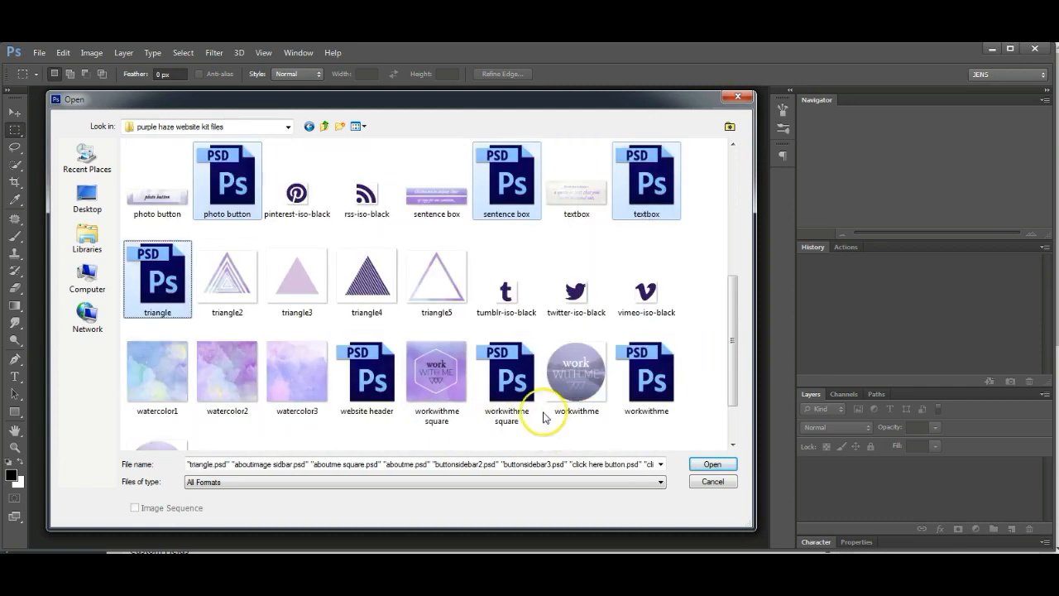
ctrl+click(508, 377)
ctrl+click(367, 374)
ctrl+click(658, 381)
scroll(645, 389, down, 3)
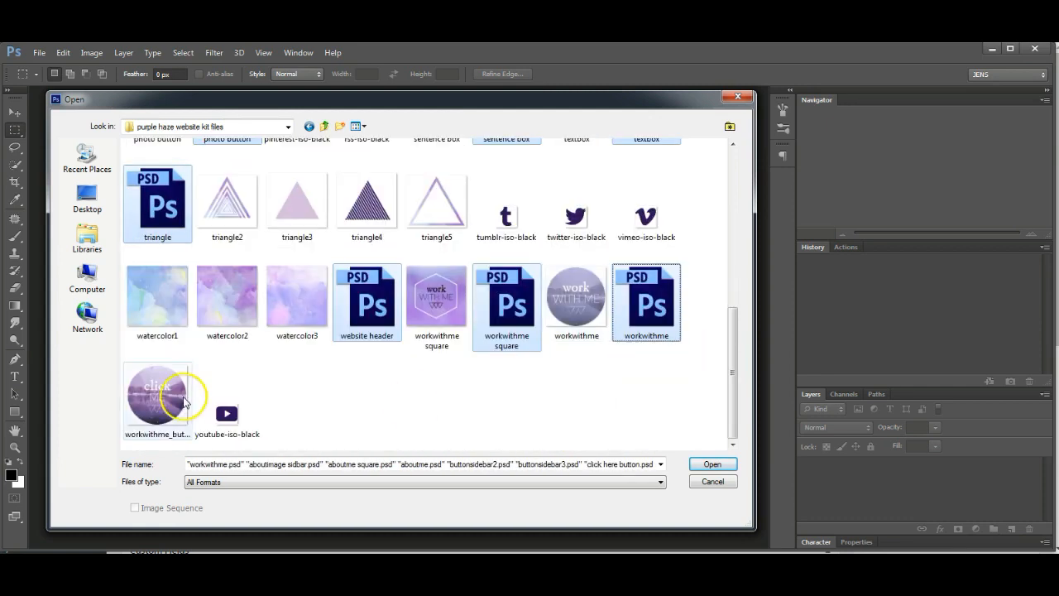
click(713, 464)
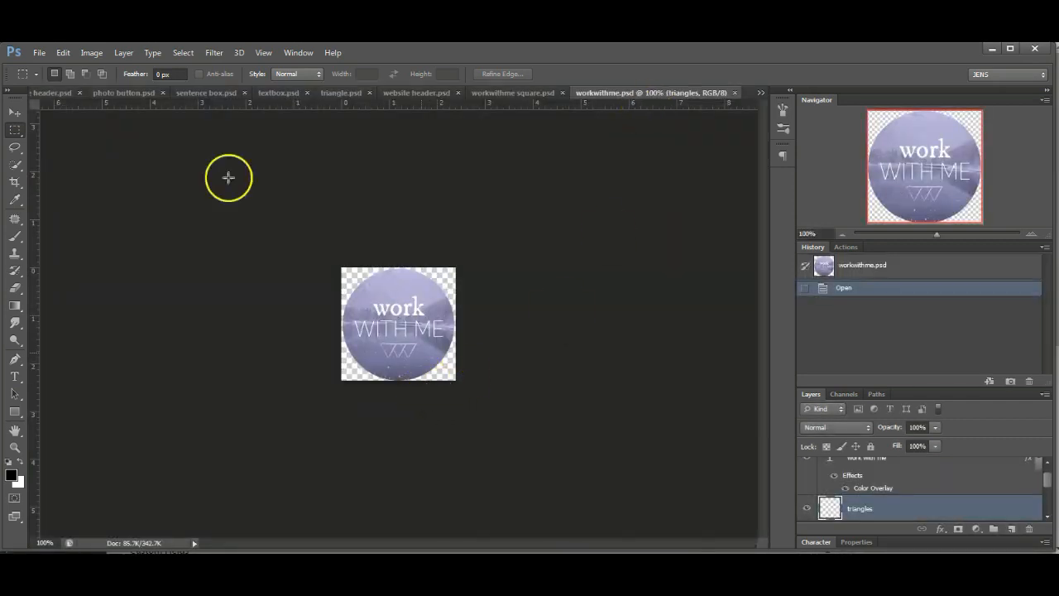
- Select the circle layer in workwithme and merge all visible layers into it
click(13, 115)
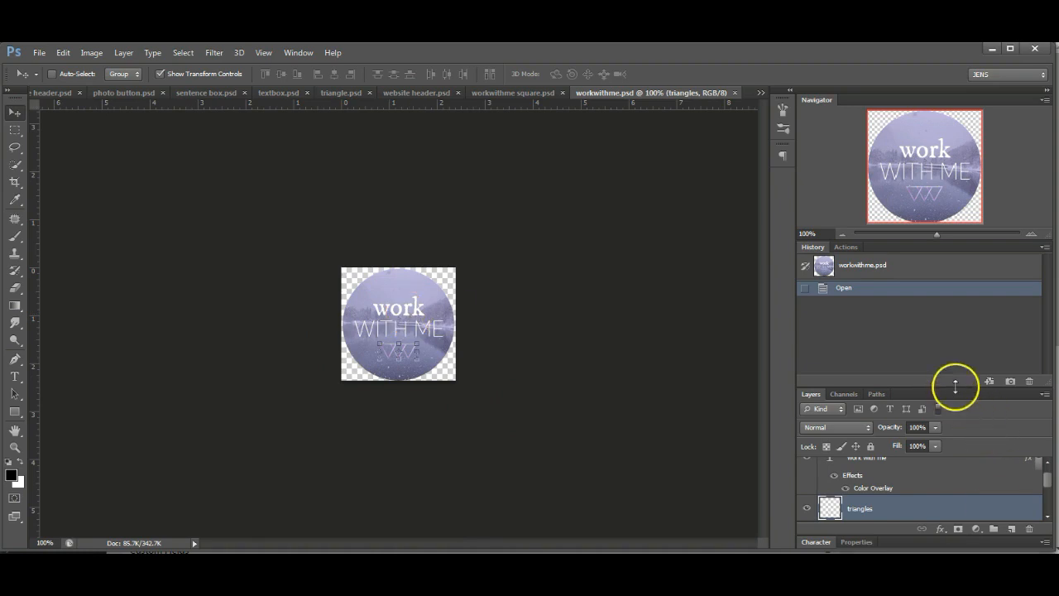
drag(955, 383, 986, 230)
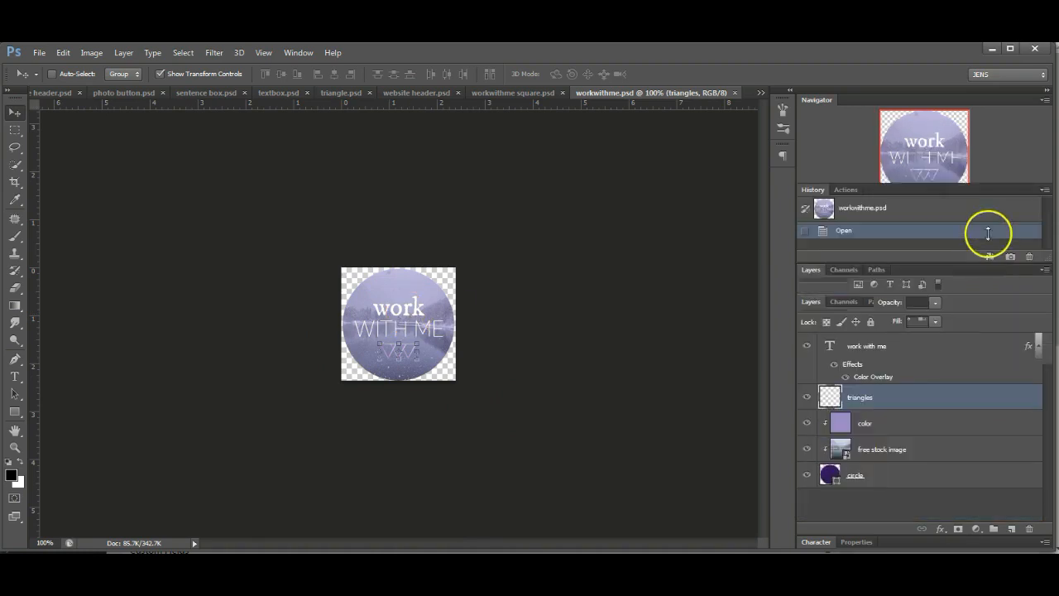
click(917, 479)
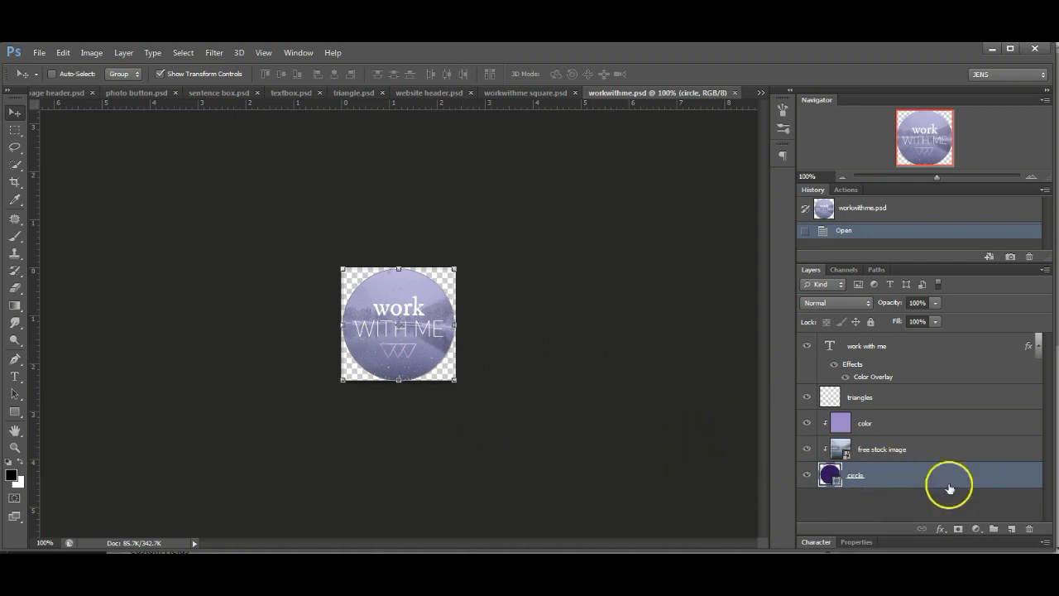
right_click(892, 480)
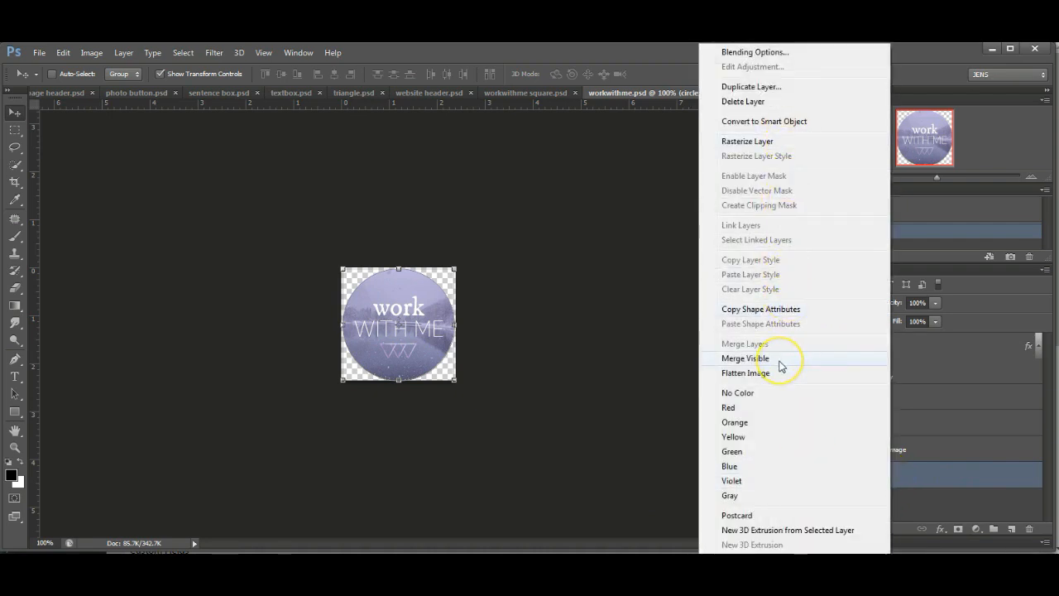
click(782, 366)
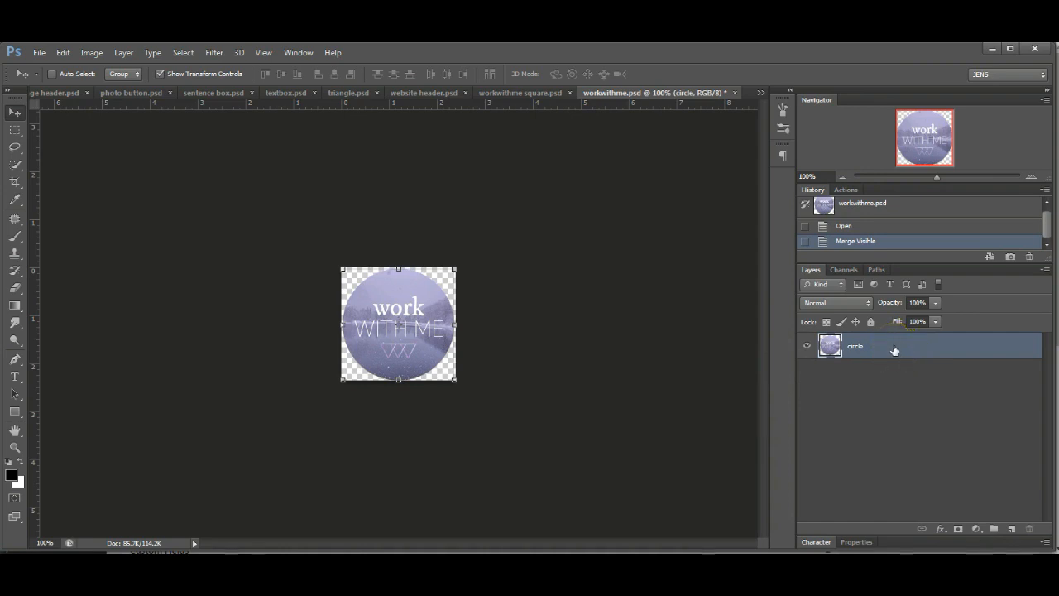
- Try Flatten Image, then undo it to keep the transparent background
right_click(894, 350)
click(933, 436)
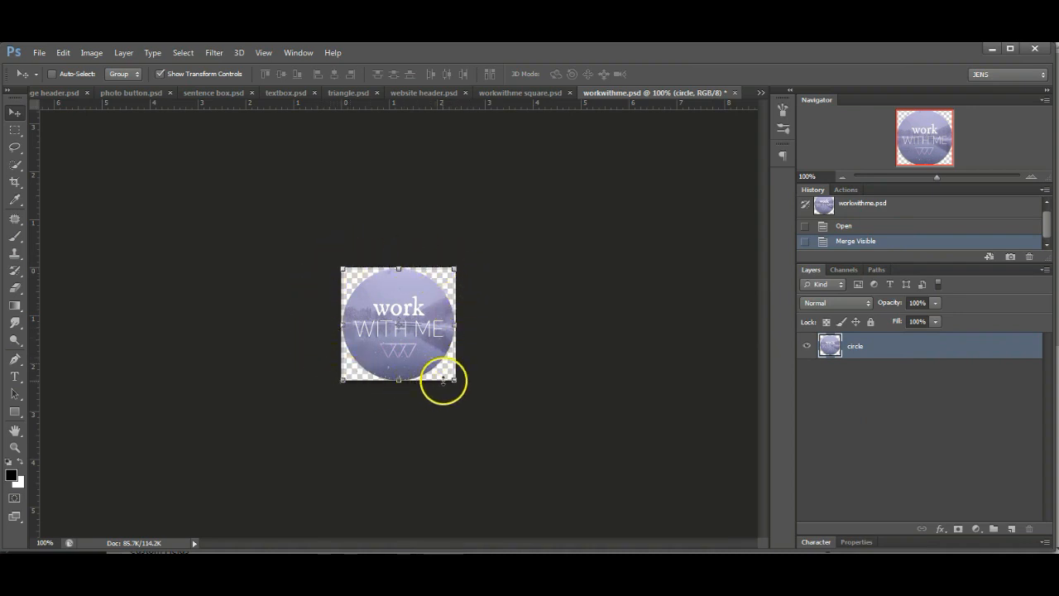
right_click(906, 348)
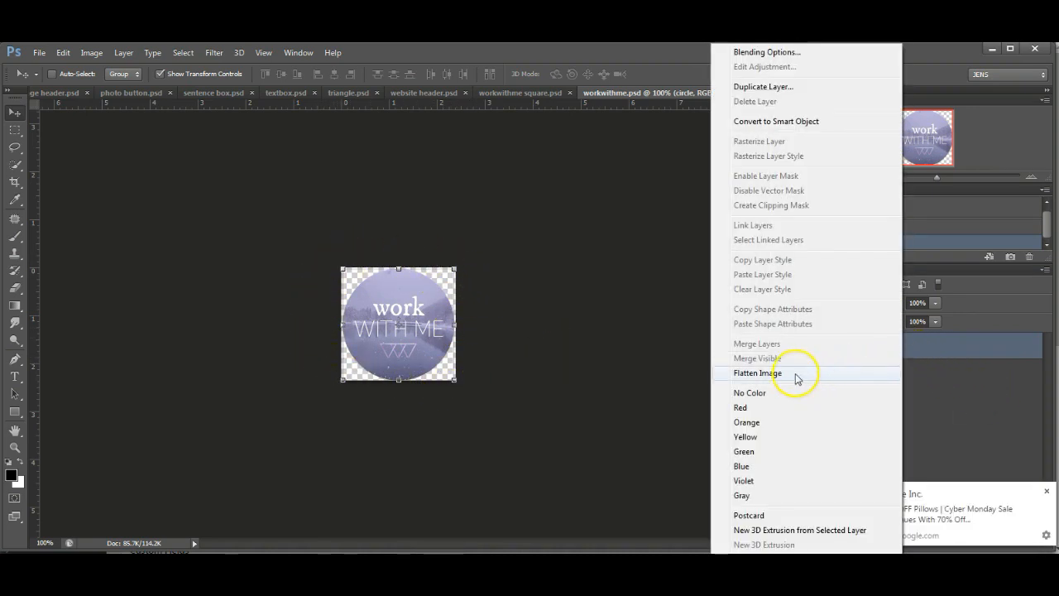
click(797, 379)
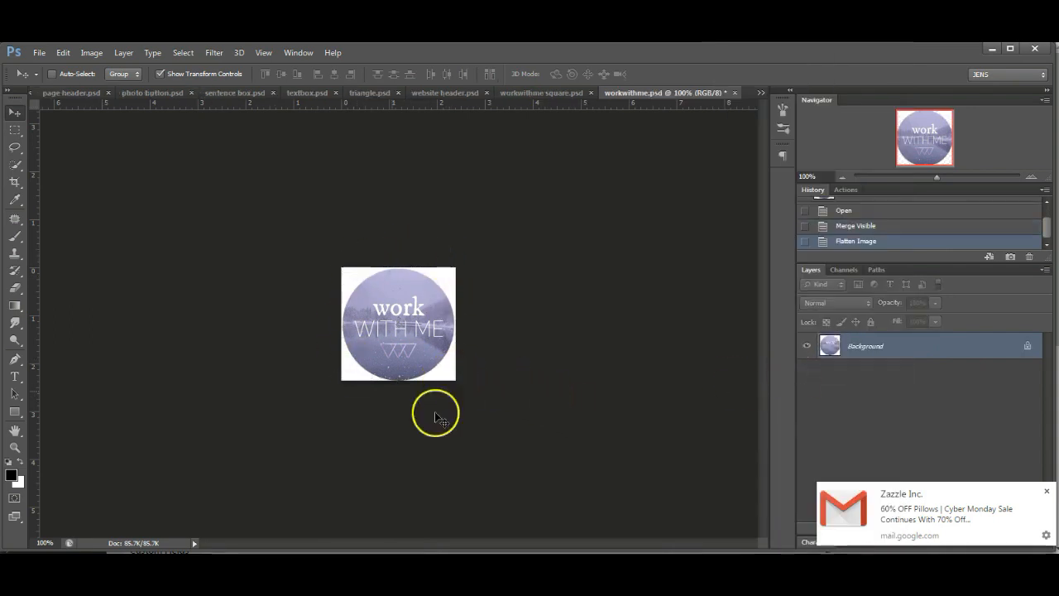
click(1047, 491)
key(ctrl+z)
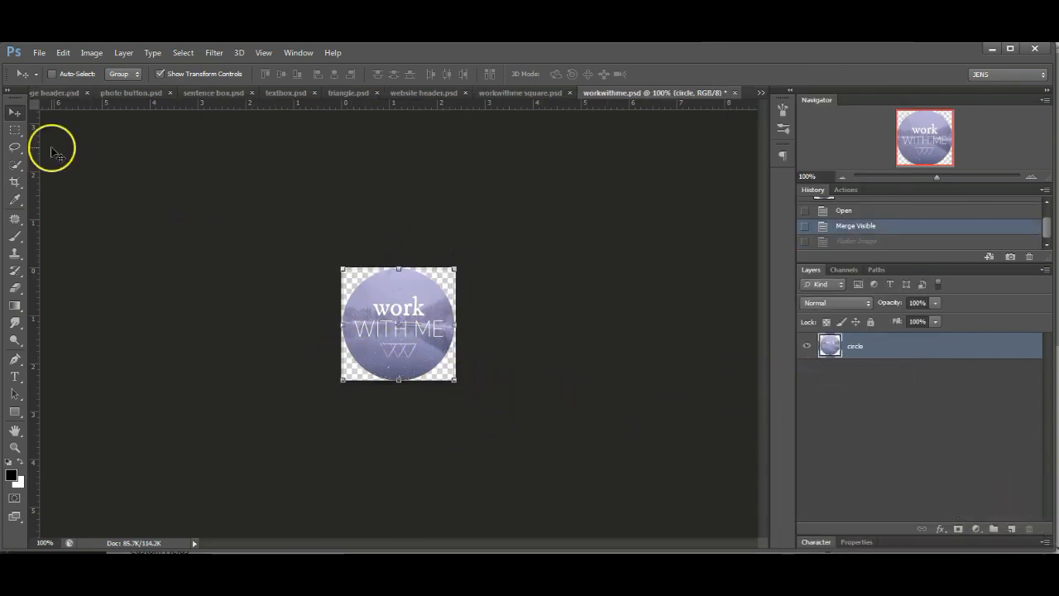
- Save the workwithme circle for web as a transparent PNG-24 using Bicubic Sharper resampling
click(37, 54)
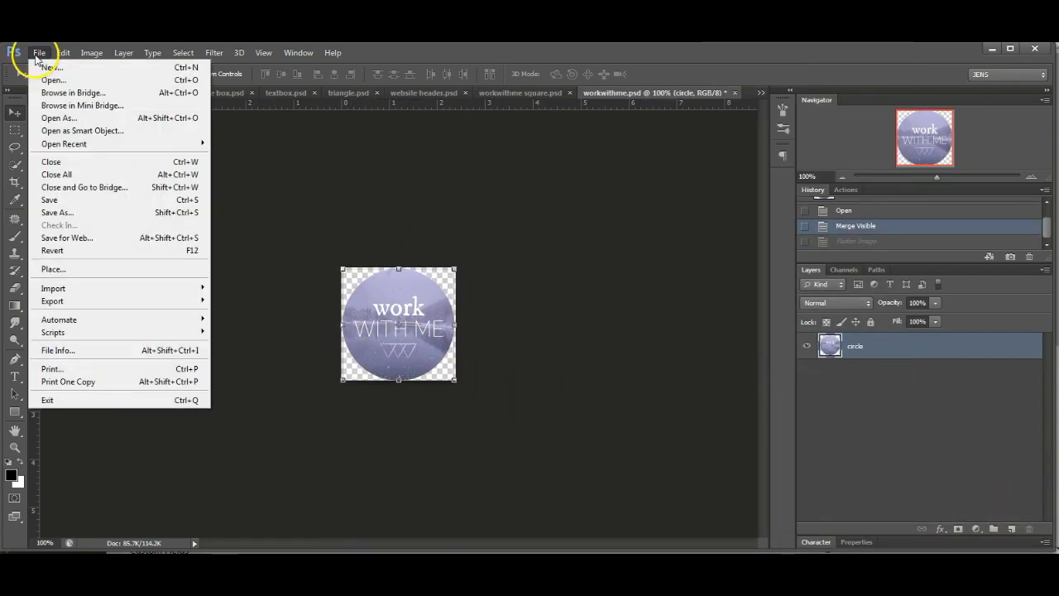
click(82, 238)
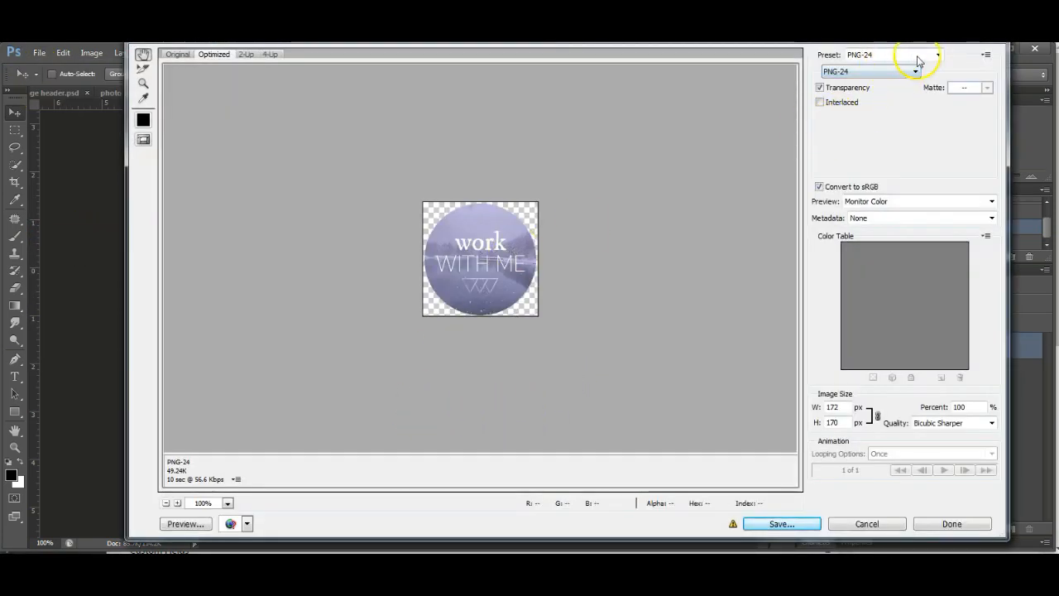
click(916, 72)
click(853, 106)
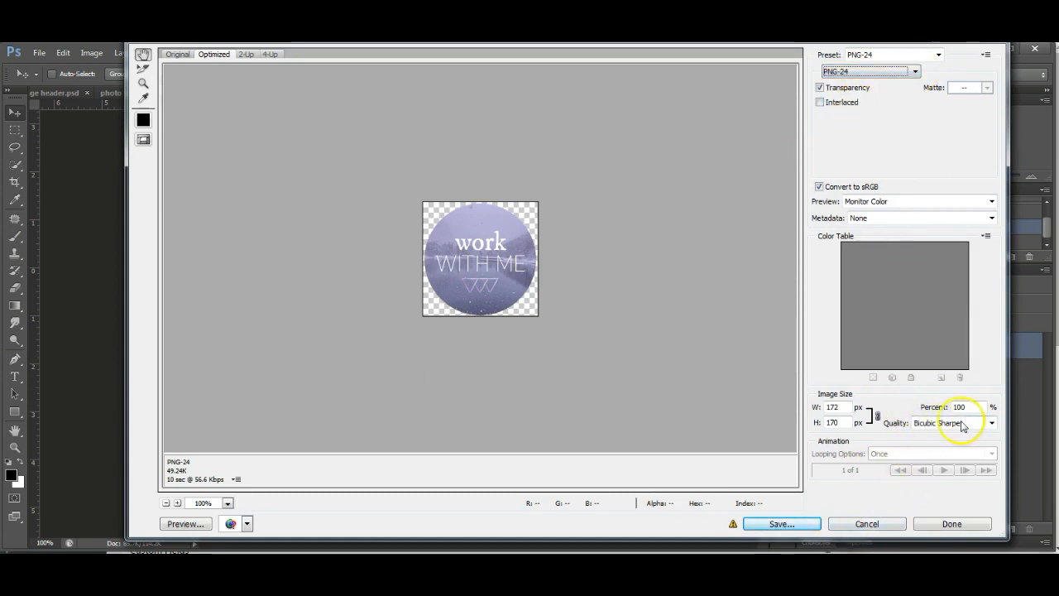
click(993, 423)
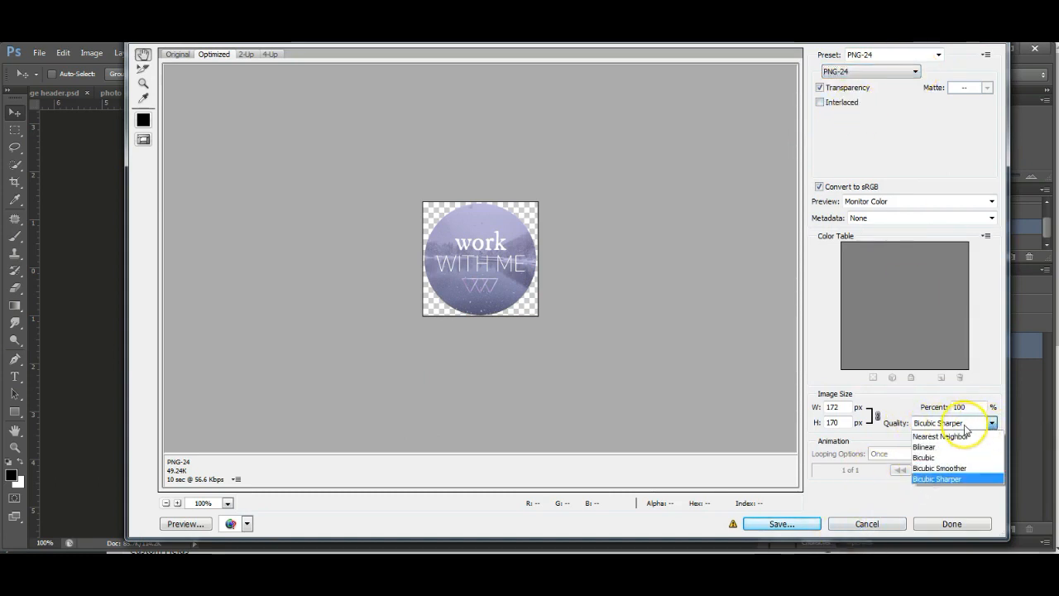
click(968, 480)
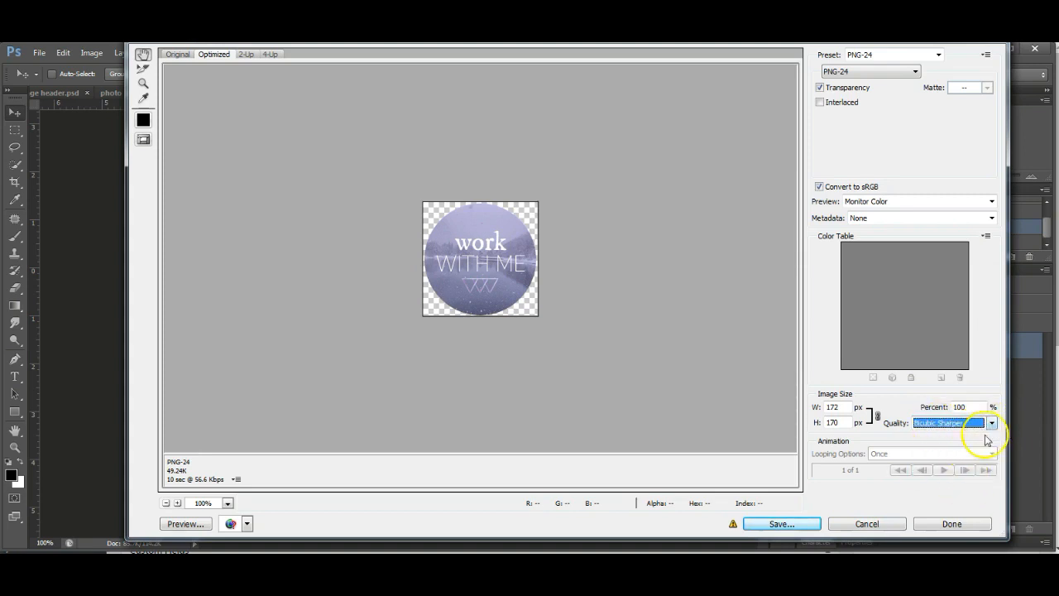
click(788, 528)
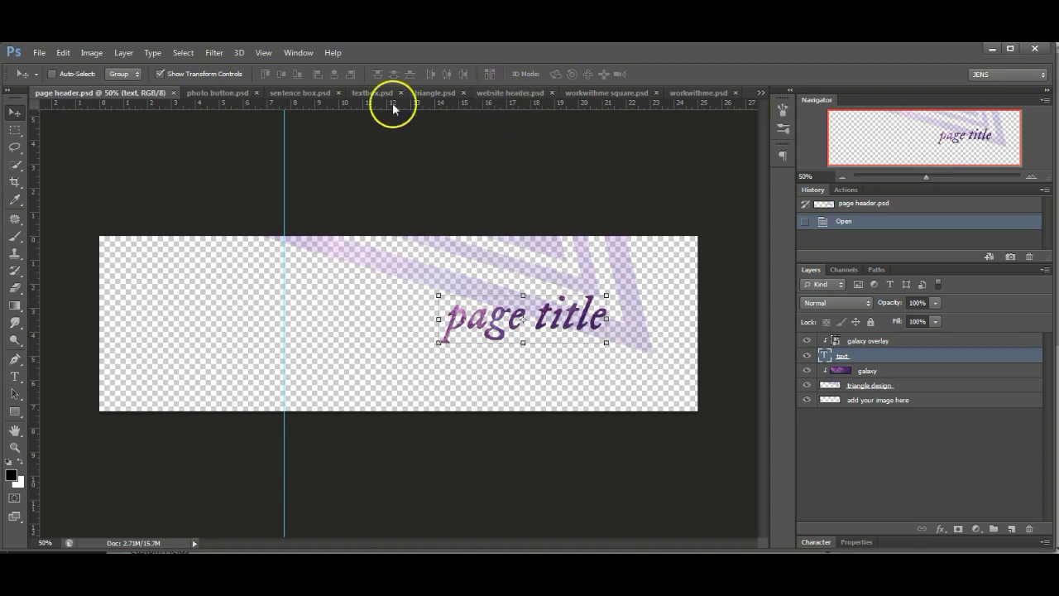
- In website header, place the airymystical-11 photo above the 'add your image here' layer
click(505, 97)
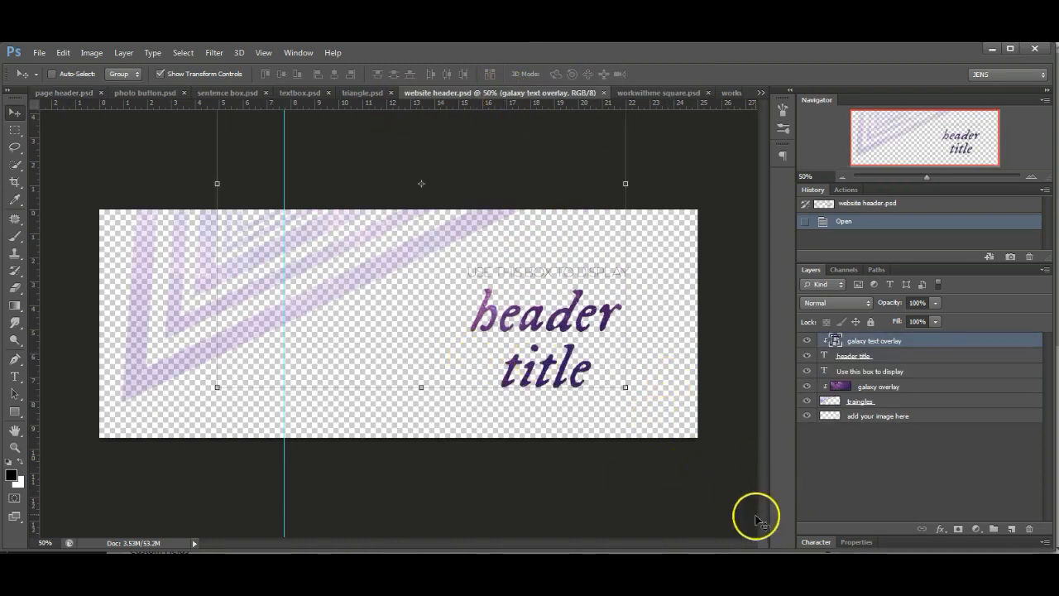
click(928, 416)
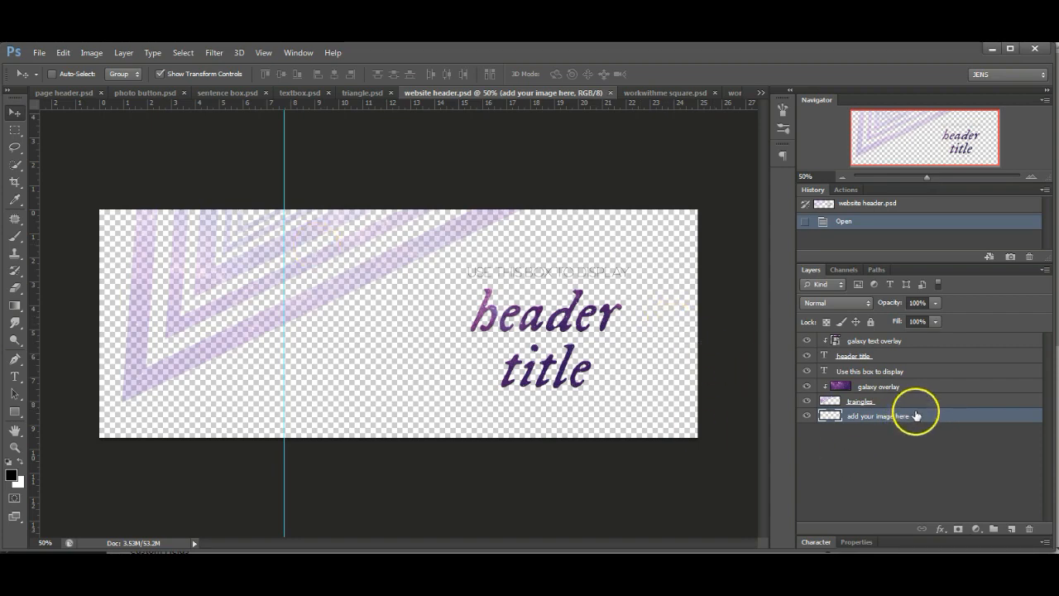
click(40, 53)
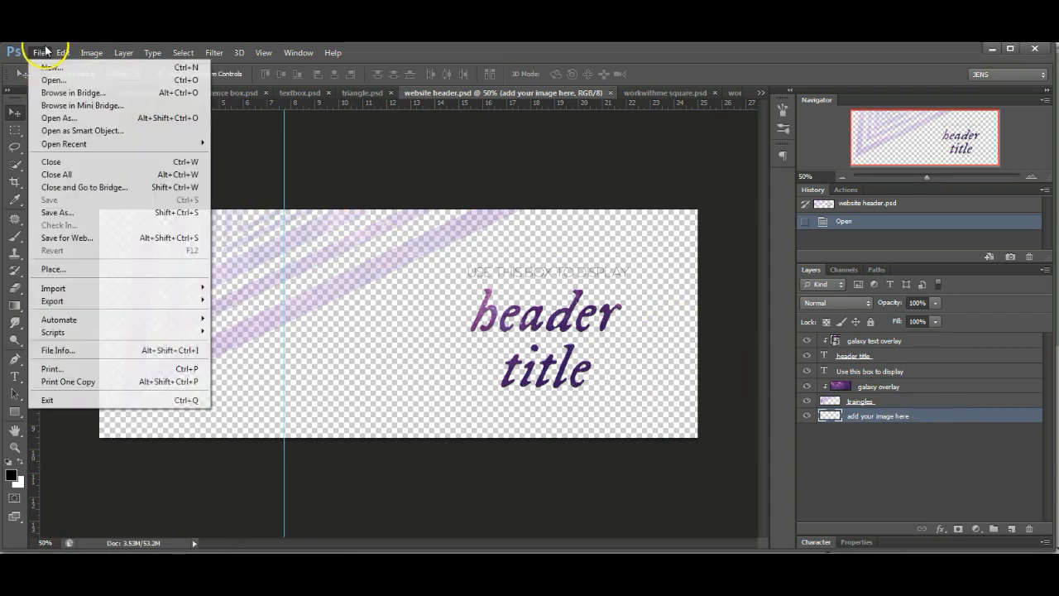
click(54, 269)
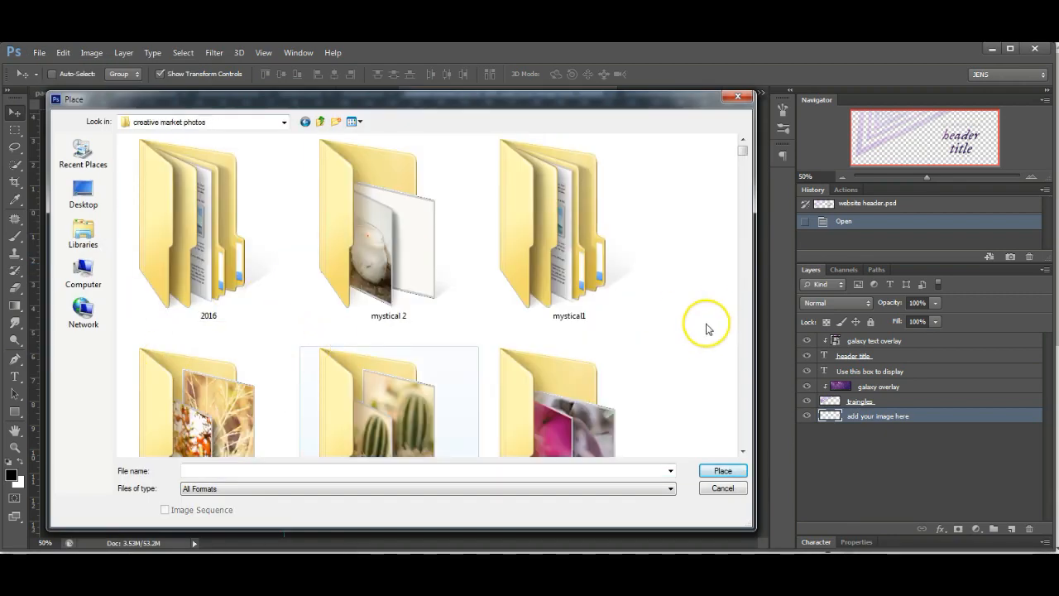
double_click(414, 211)
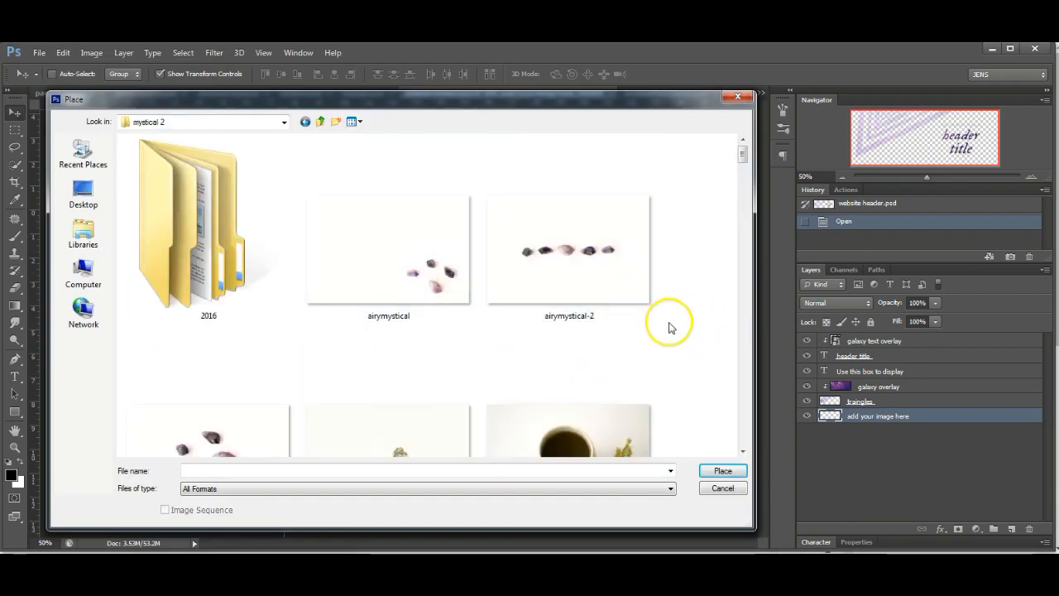
scroll(675, 352, down, 6)
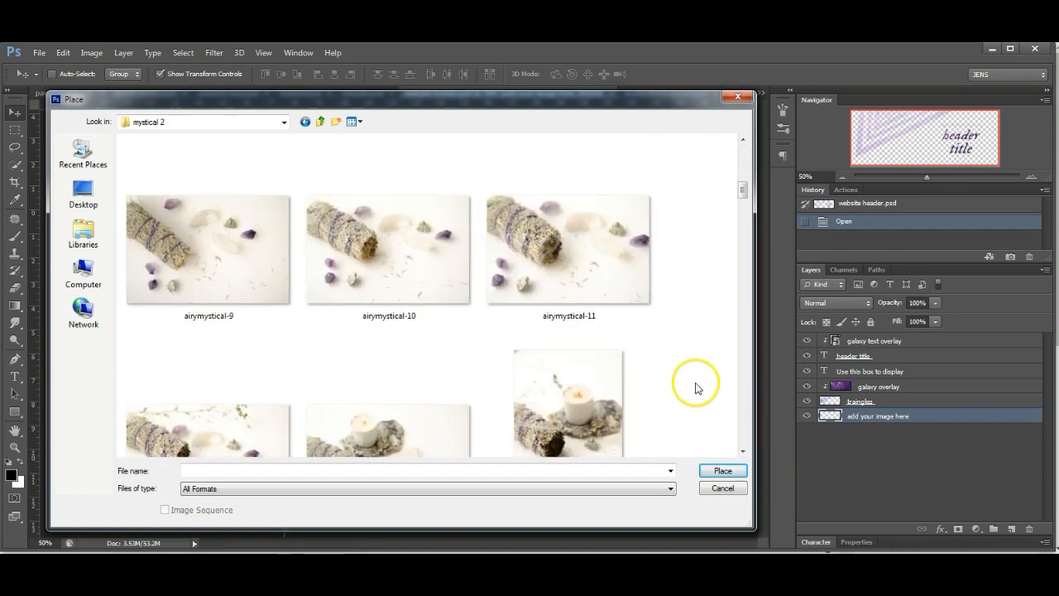
click(560, 257)
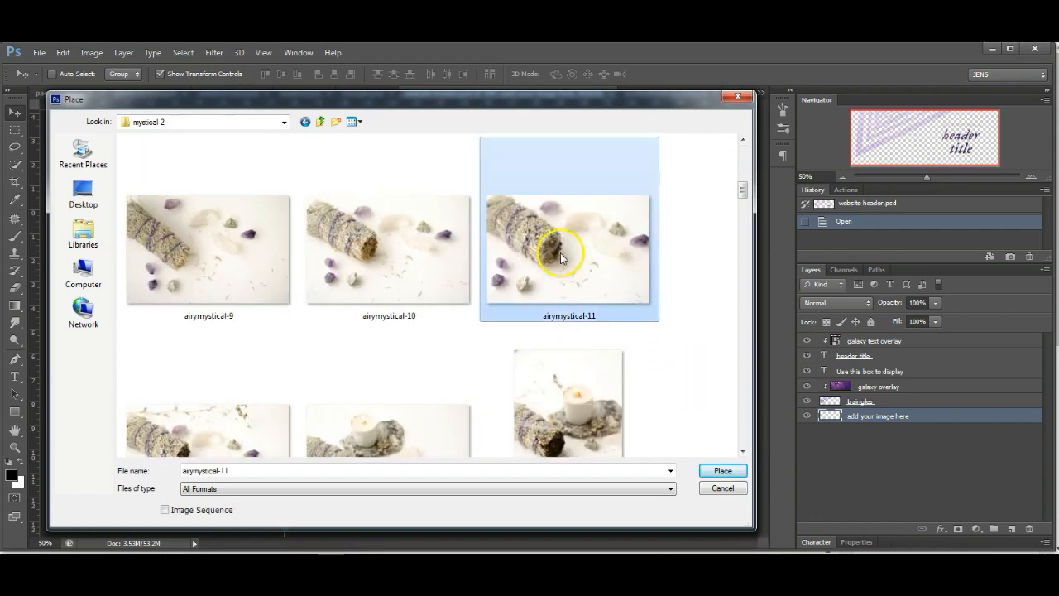
click(724, 470)
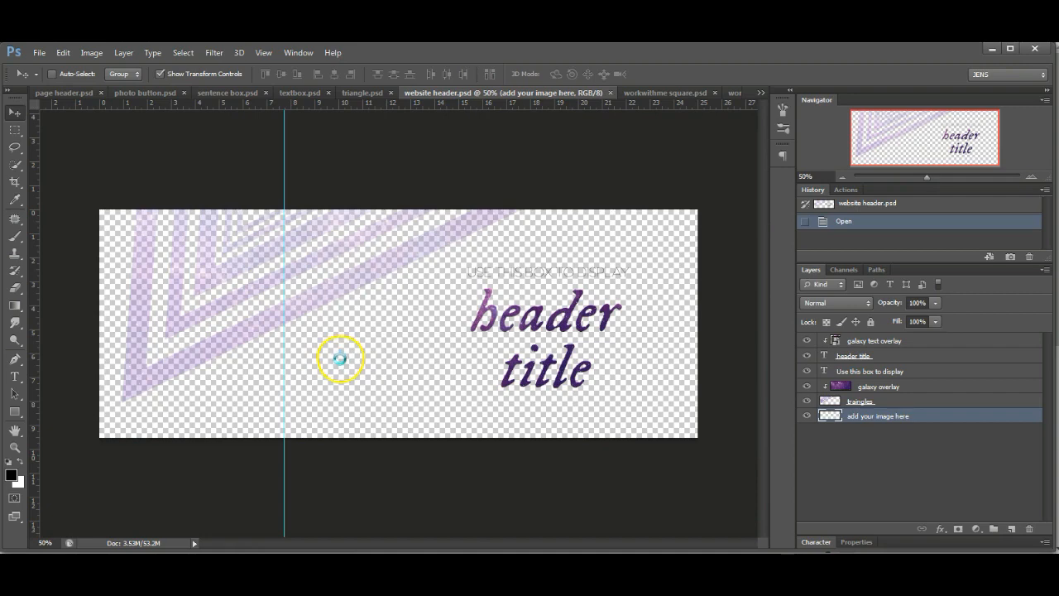
- Align the photo to the left edge, scale it to about 153%, and move it down
drag(466, 348, 351, 354)
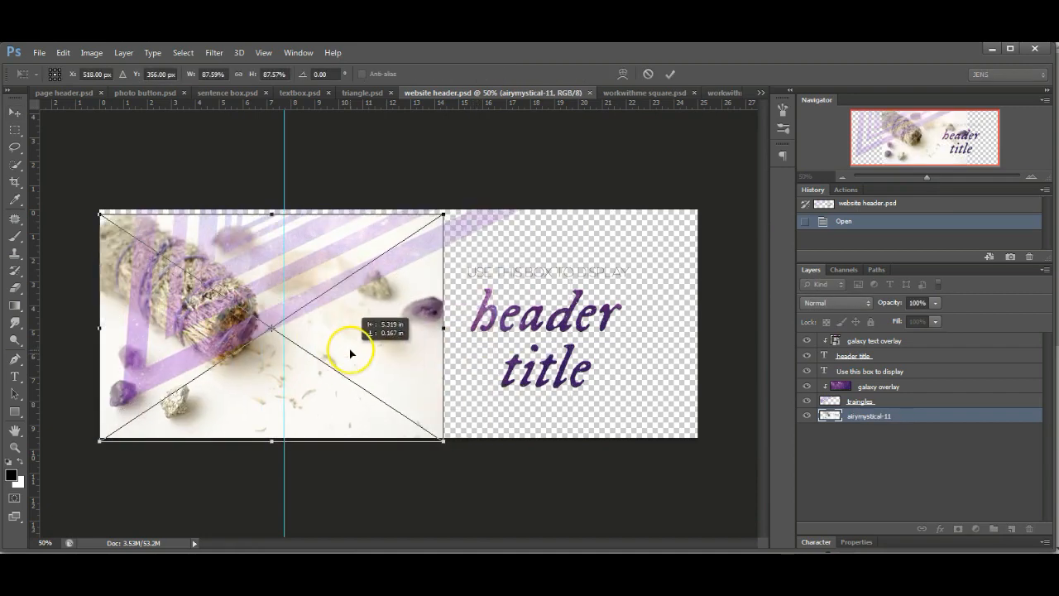
drag(443, 215, 758, 126)
click(671, 73)
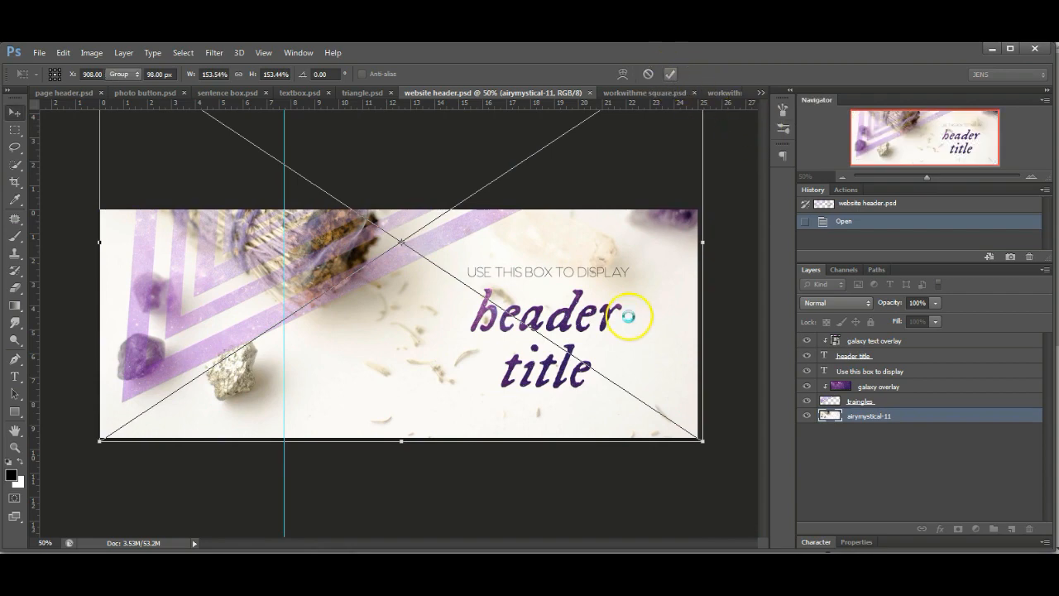
drag(643, 323, 648, 380)
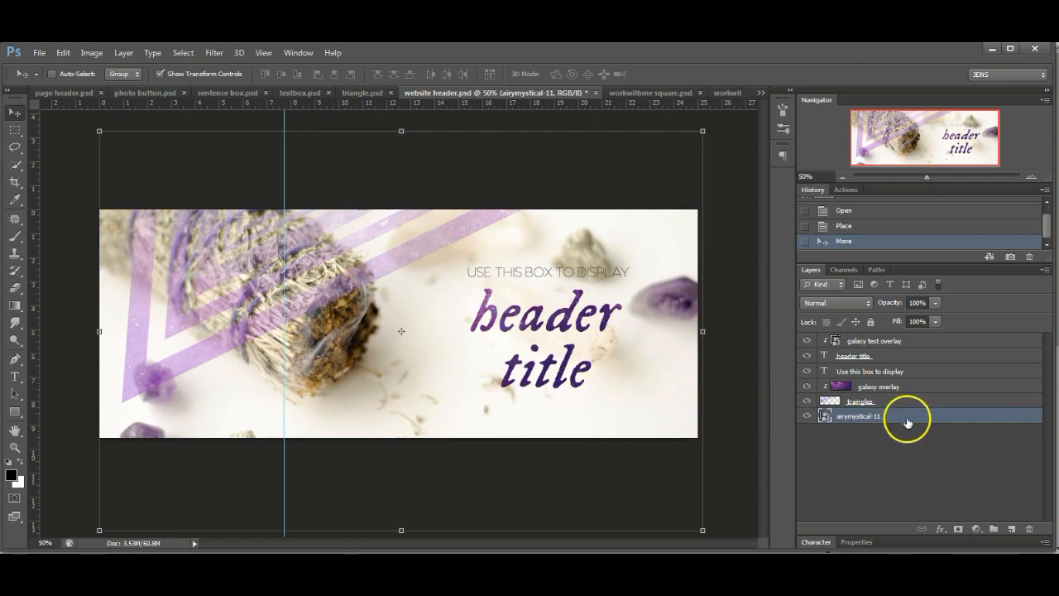
- Retype the header title as the owner's first and last name on two lines
click(14, 379)
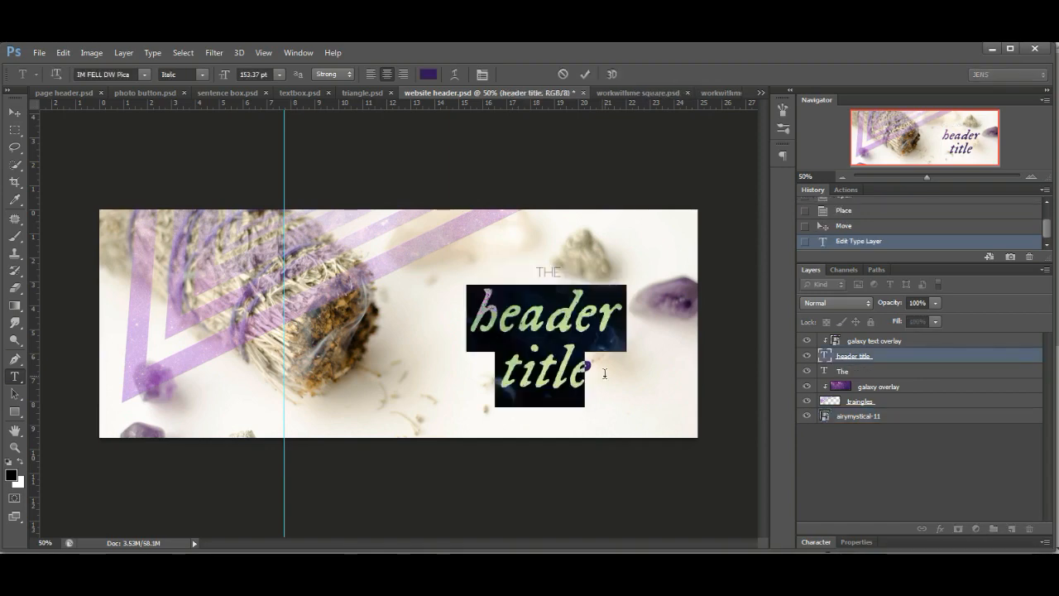
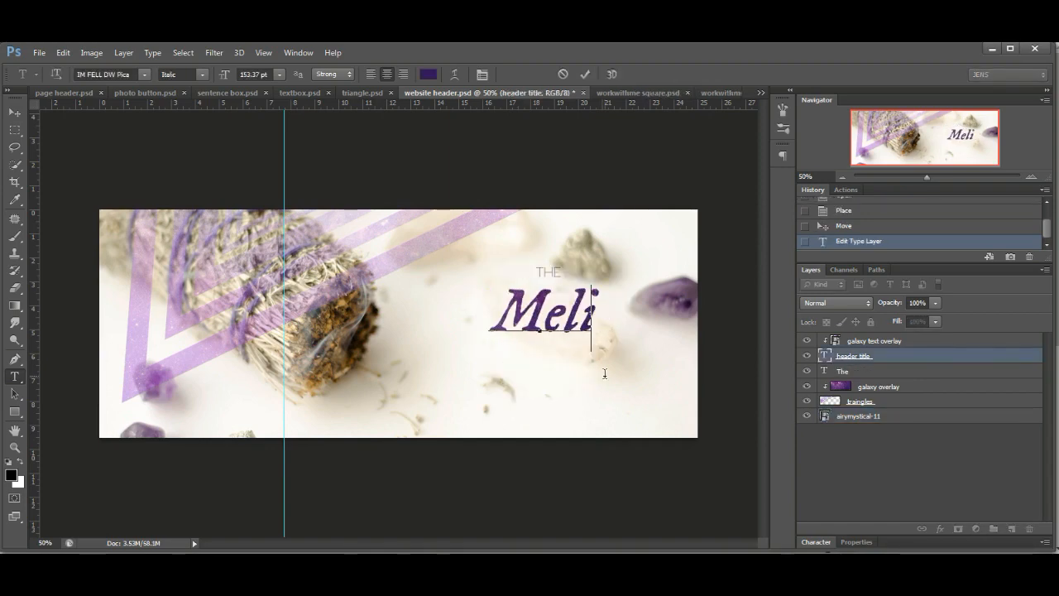
key(Return)
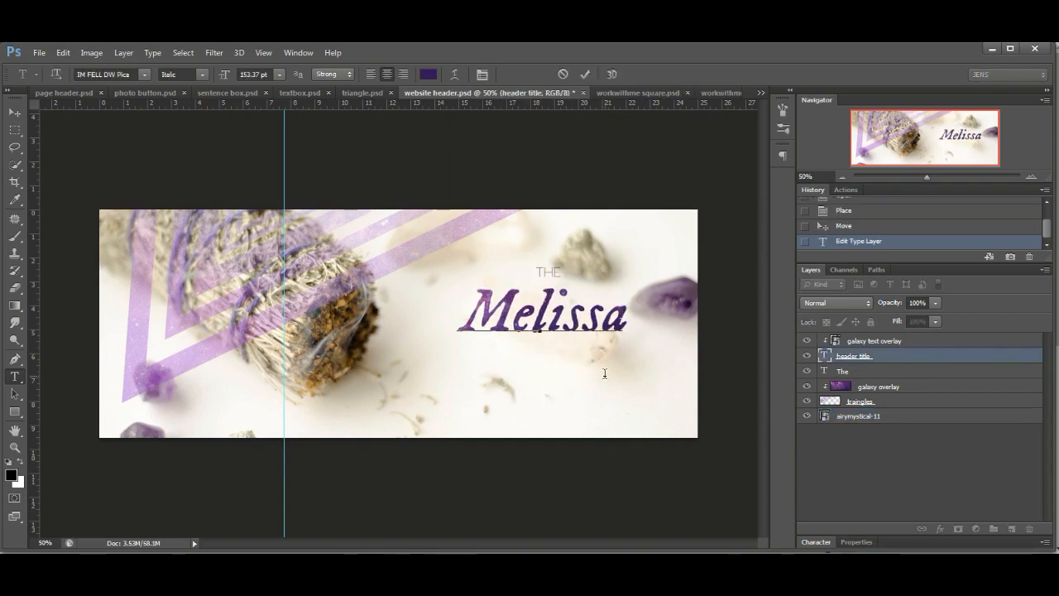
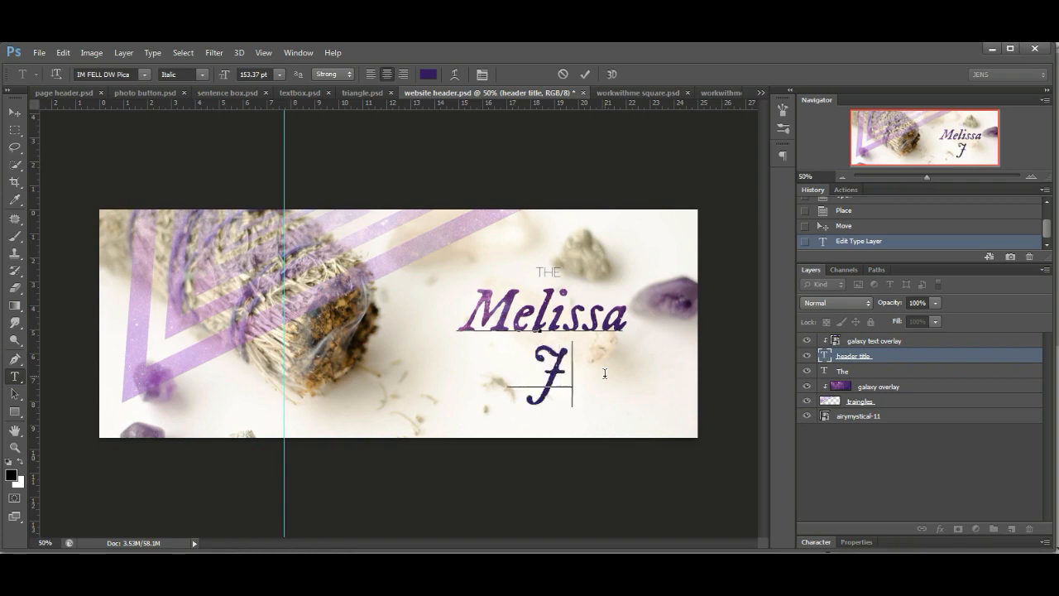
click(585, 73)
- Replace the small THE tagline with MASTER HERBALIST
click(542, 272)
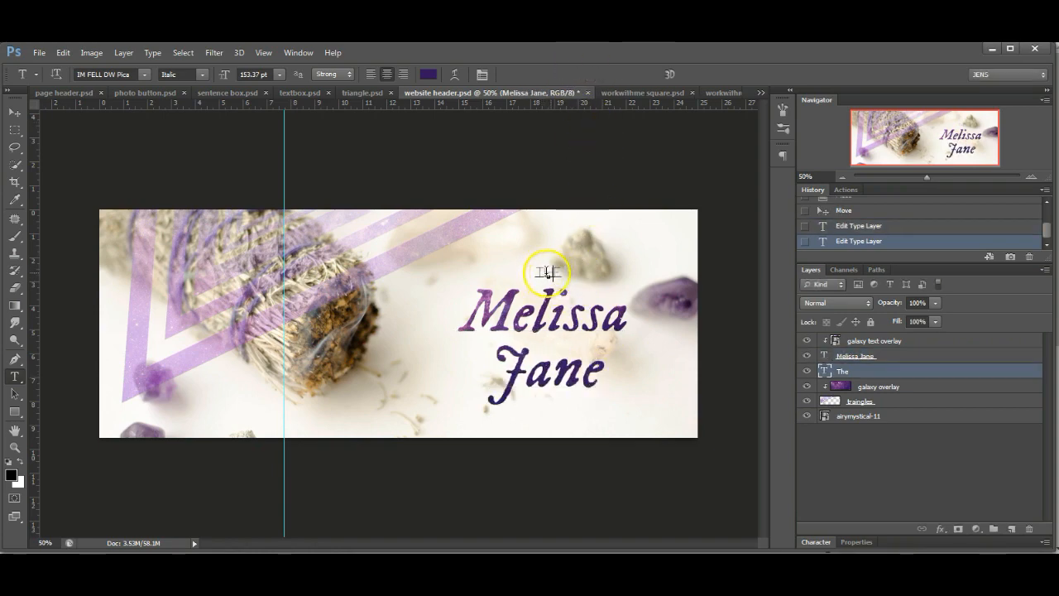
drag(536, 273, 565, 270)
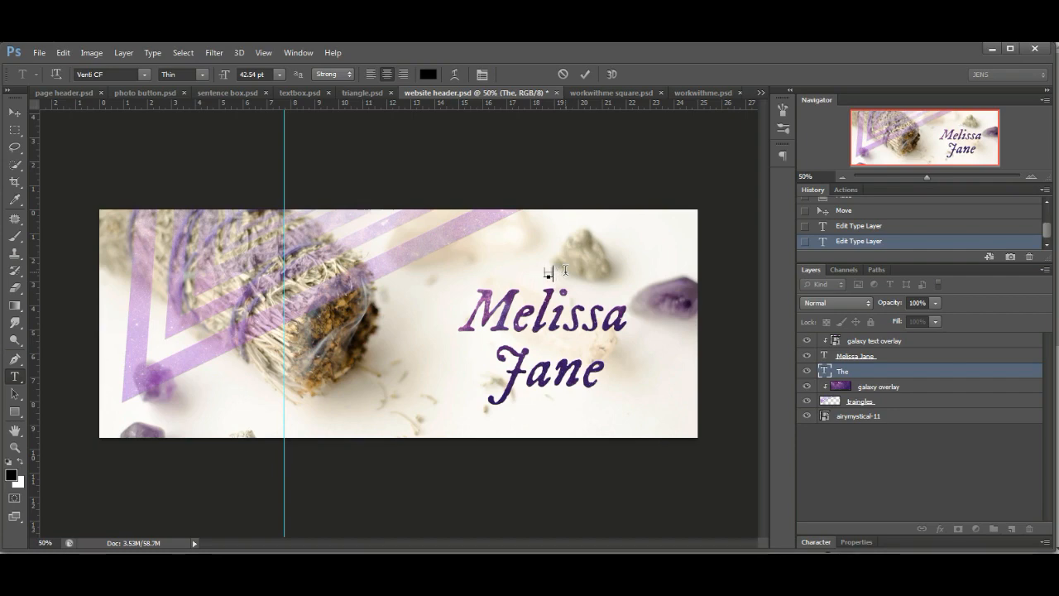
text(LIST)
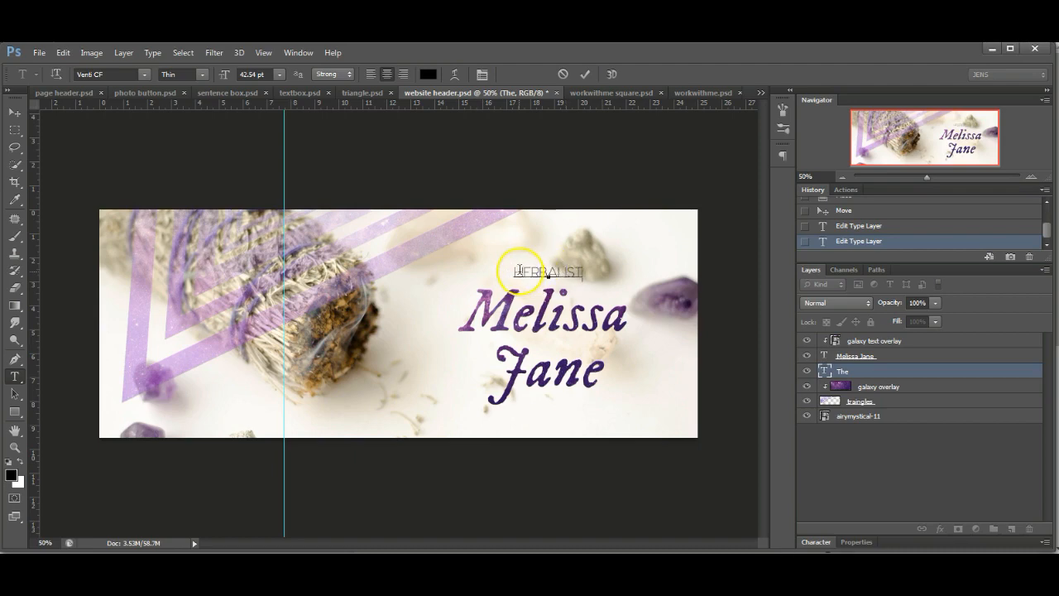
text(ER)
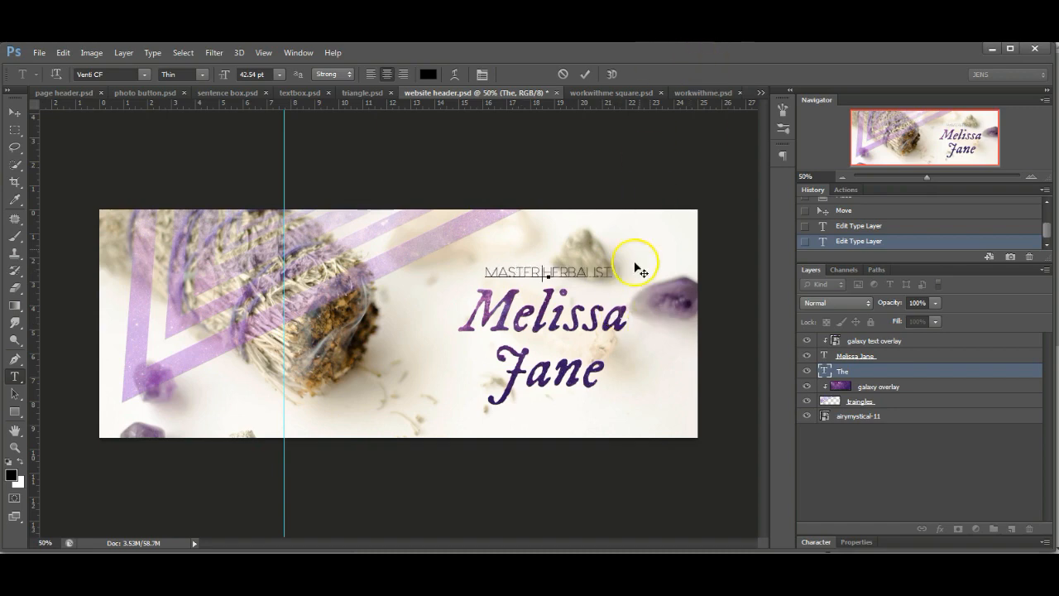
click(586, 76)
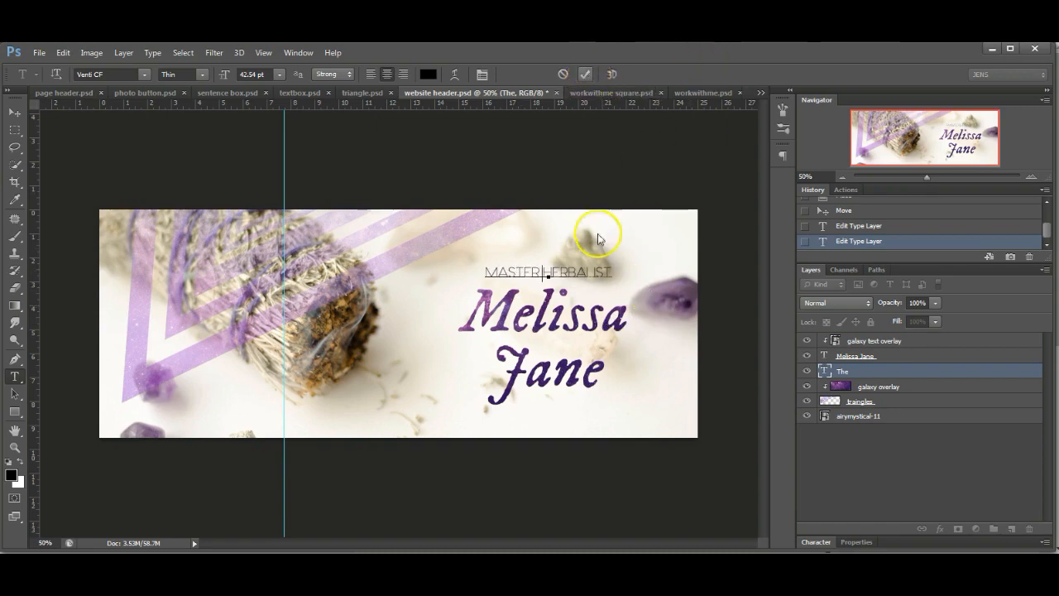
click(490, 365)
- Join the name onto one line, set it to 140 pt, and lower it slightly
key(BackSpace)
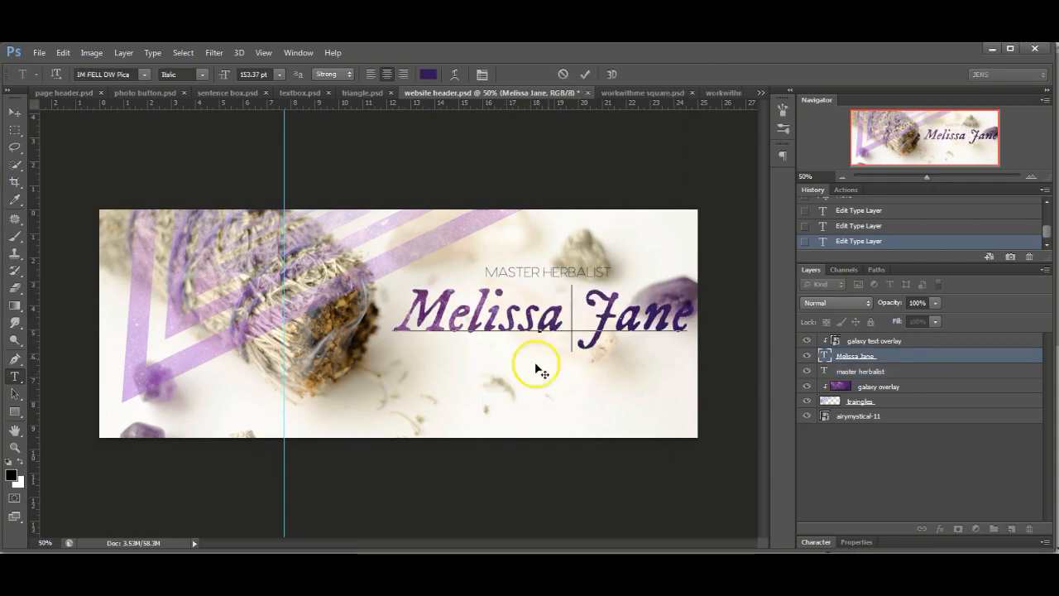
drag(700, 309, 367, 312)
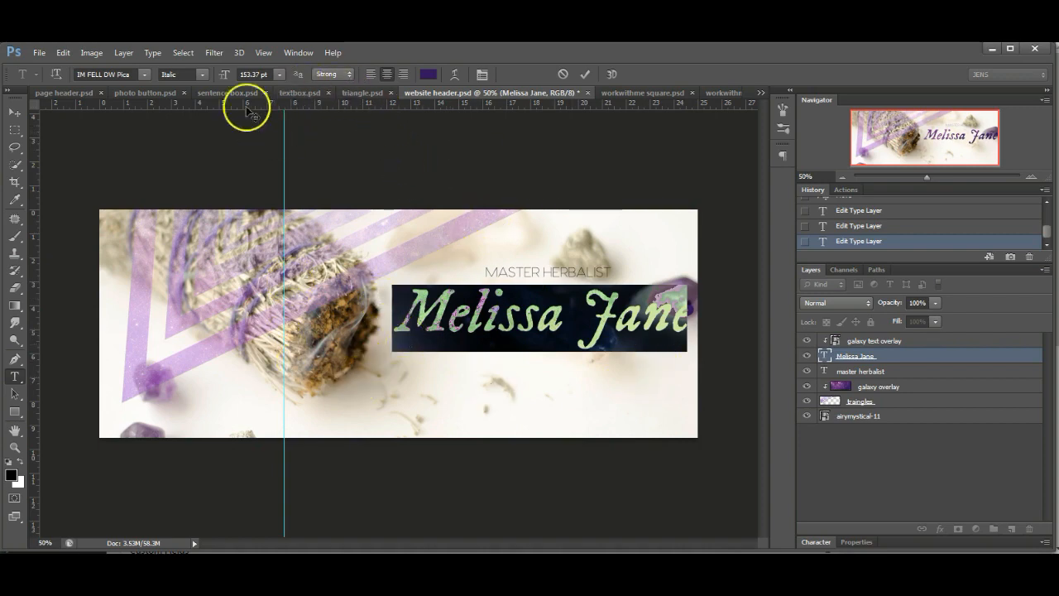
drag(269, 74, 227, 73)
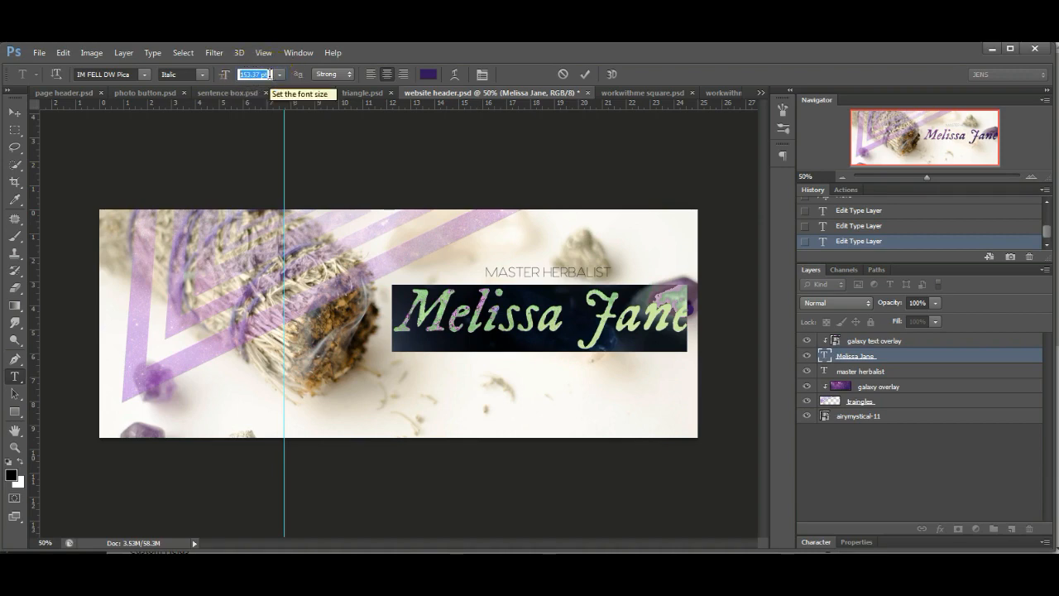
click(626, 275)
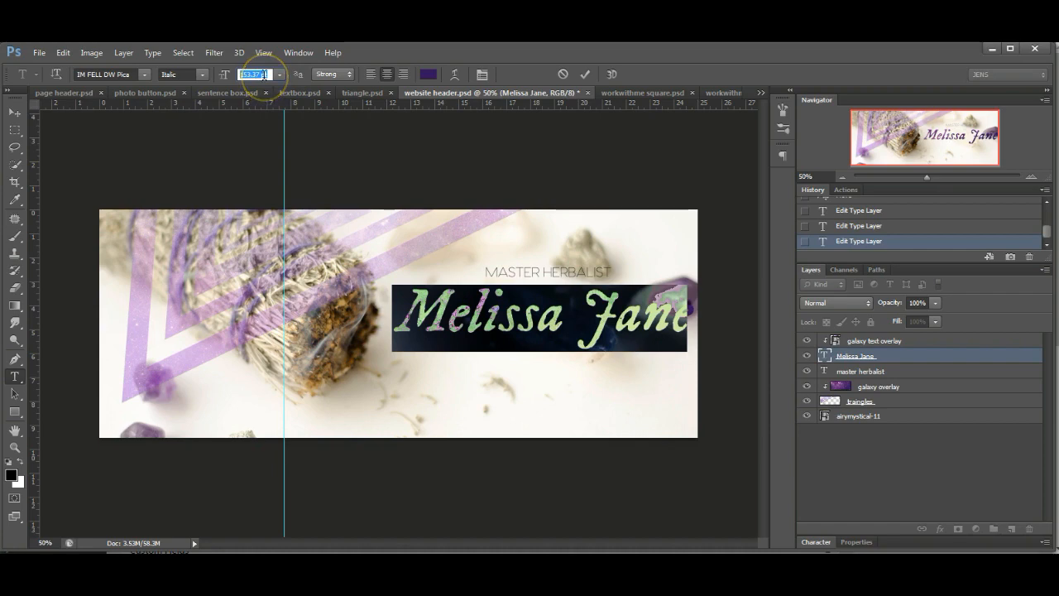
text(140)
key(Return)
click(623, 362)
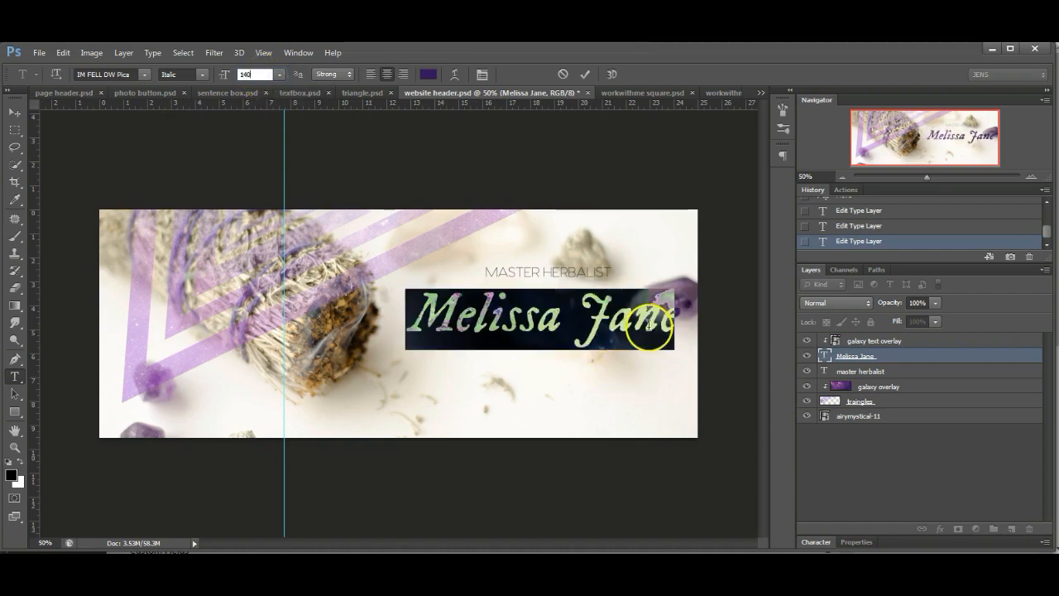
click(583, 74)
drag(687, 373, 669, 388)
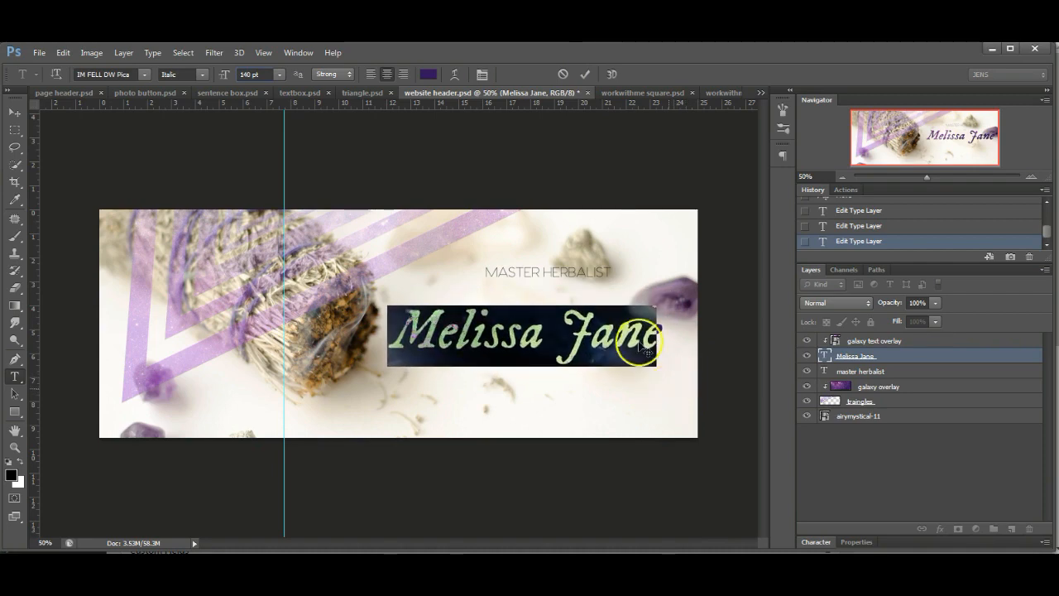
click(584, 74)
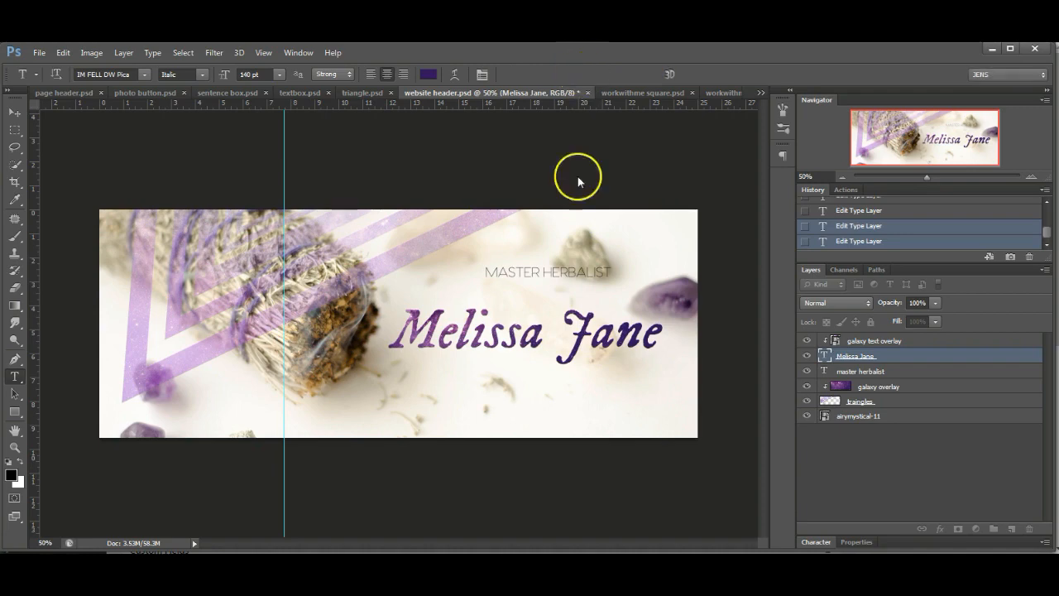
- Move the MASTER HERBALIST text below the name
click(527, 271)
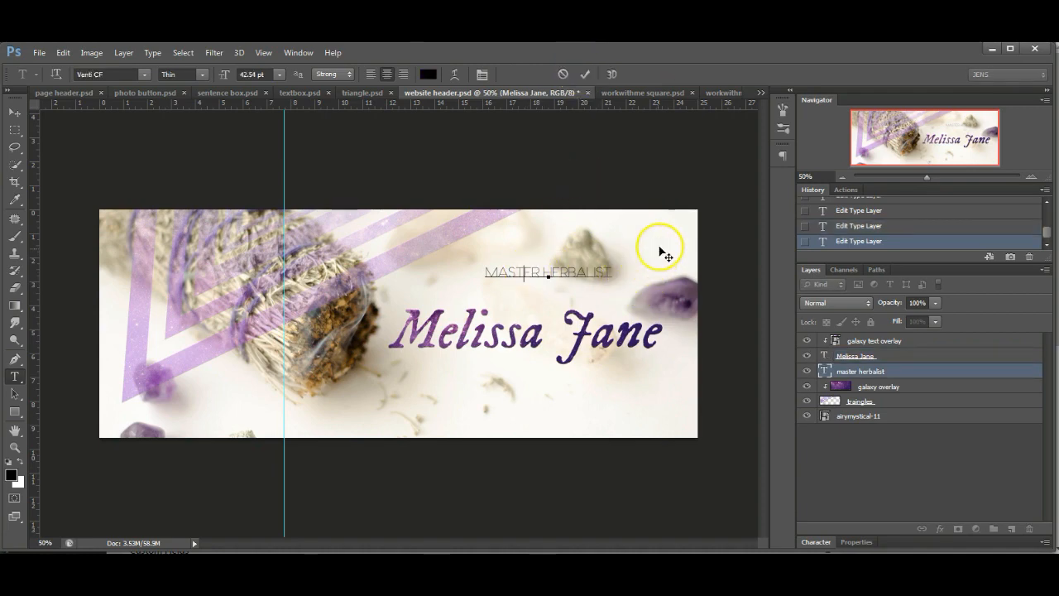
drag(669, 246, 606, 349)
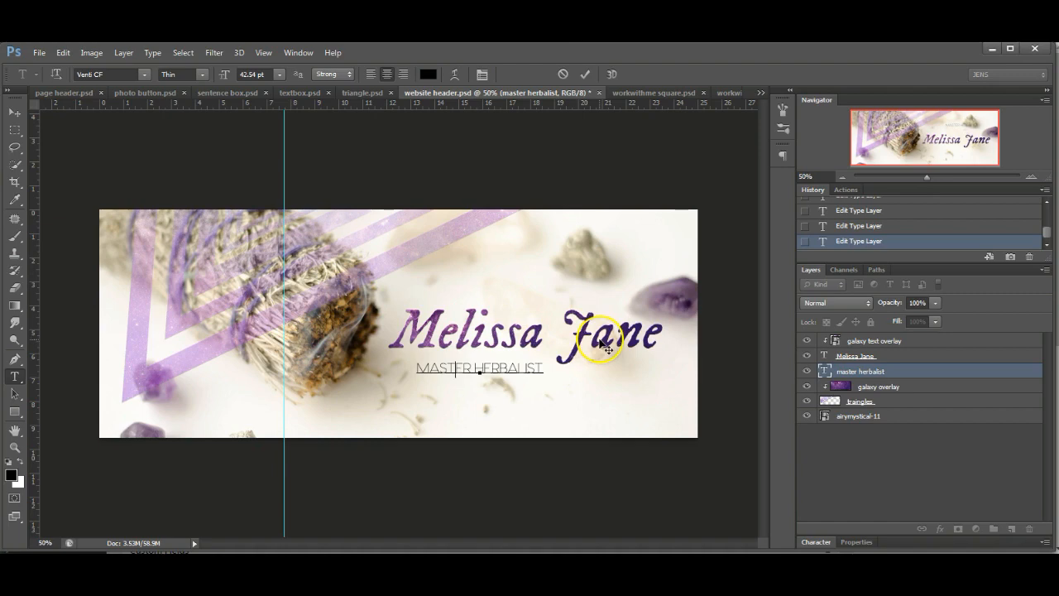
click(585, 74)
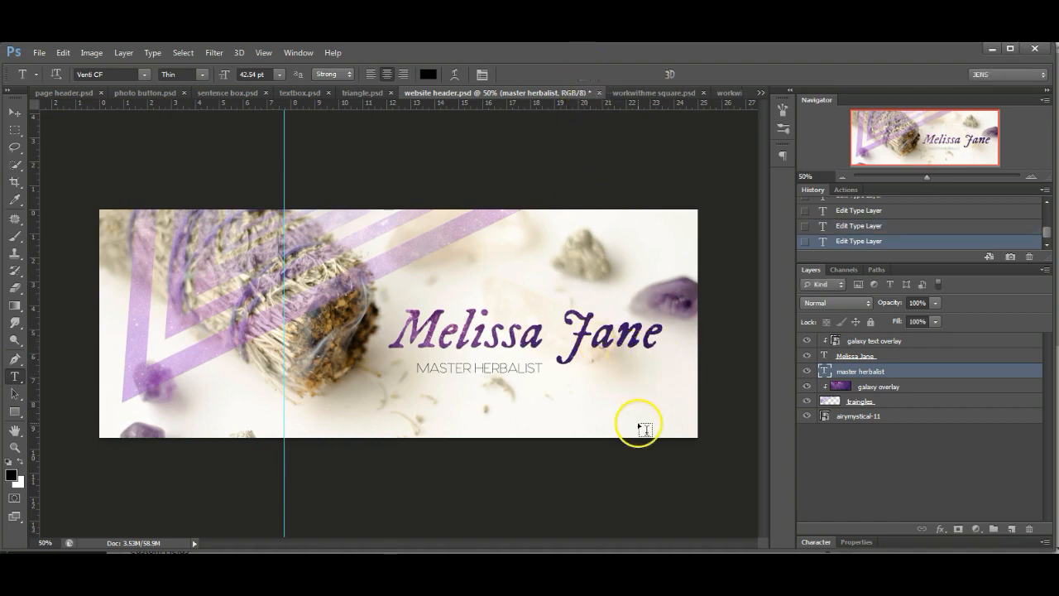
click(14, 112)
- Drag the galaxy text overlay layer so its purple texture lines up over the name
click(894, 342)
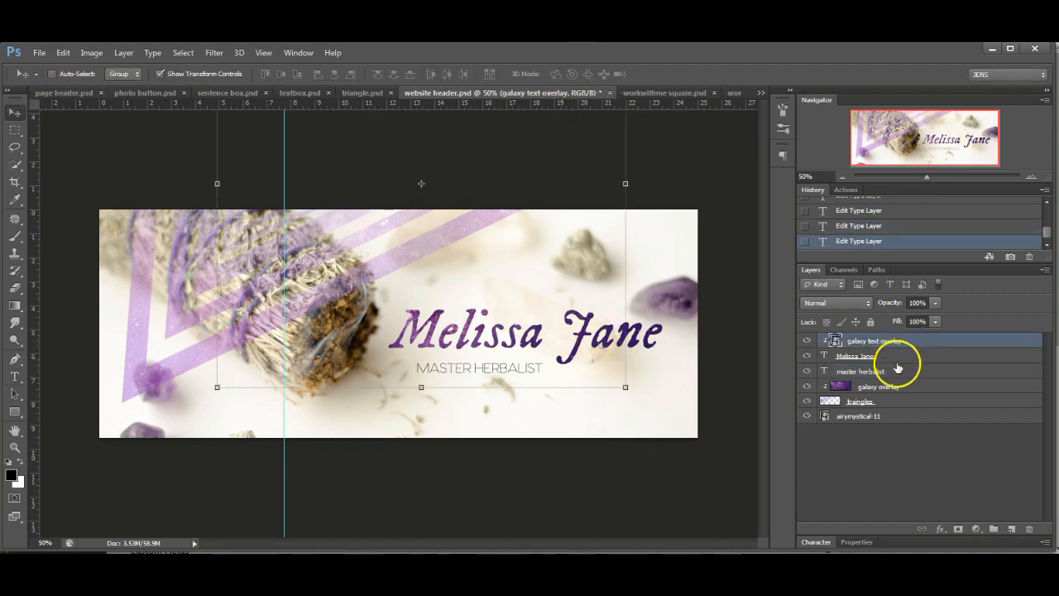
click(896, 360)
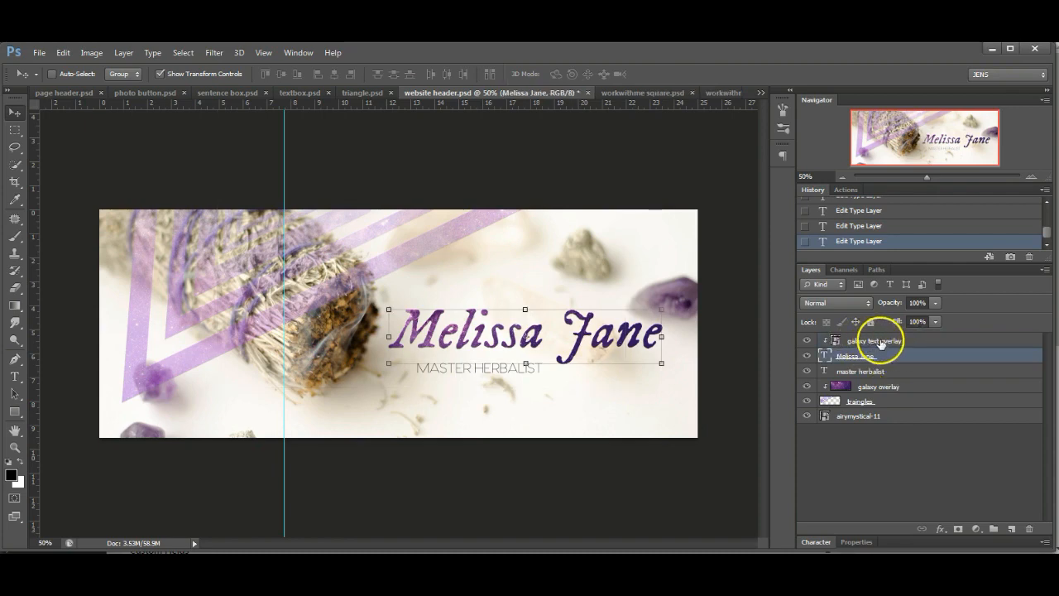
click(882, 342)
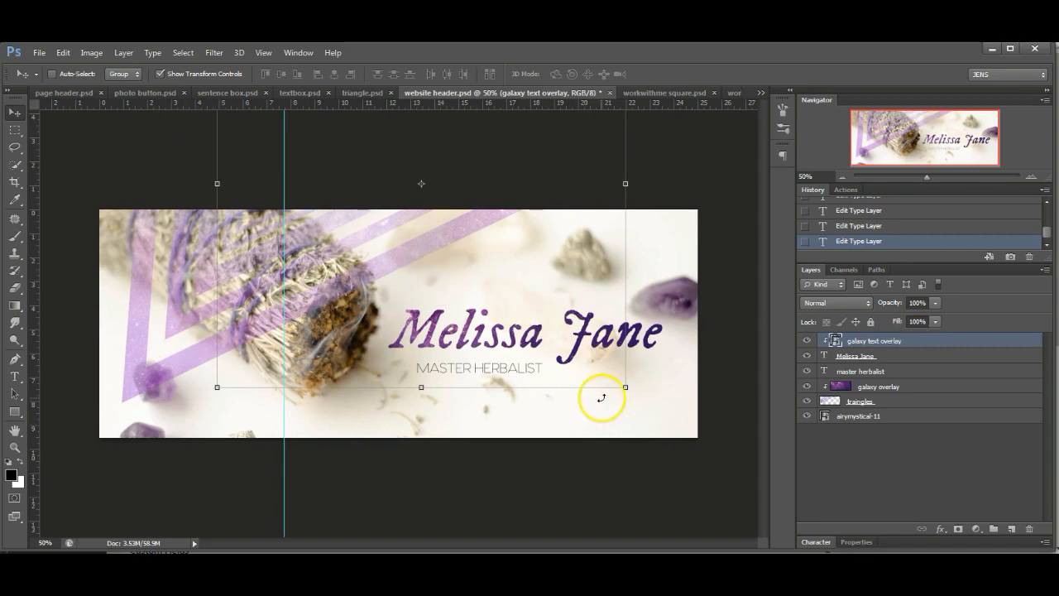
click(161, 74)
click(161, 75)
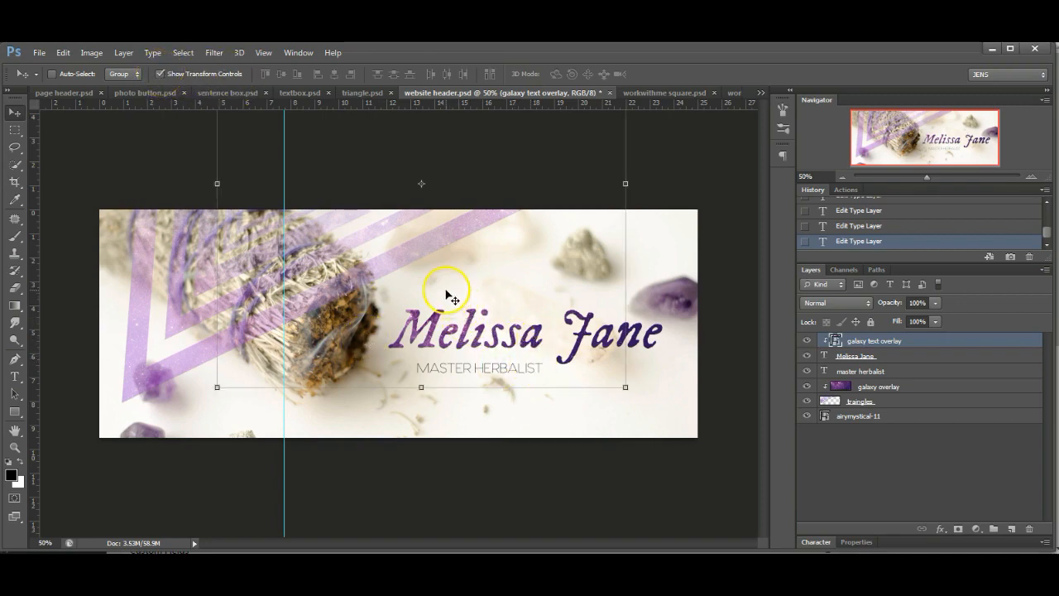
drag(421, 277, 509, 261)
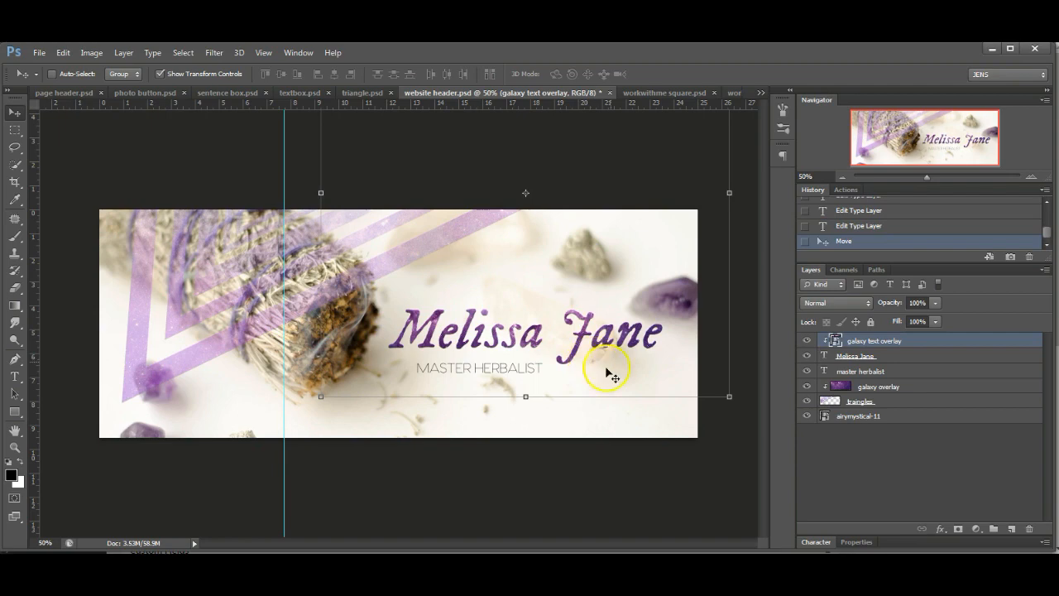
click(909, 417)
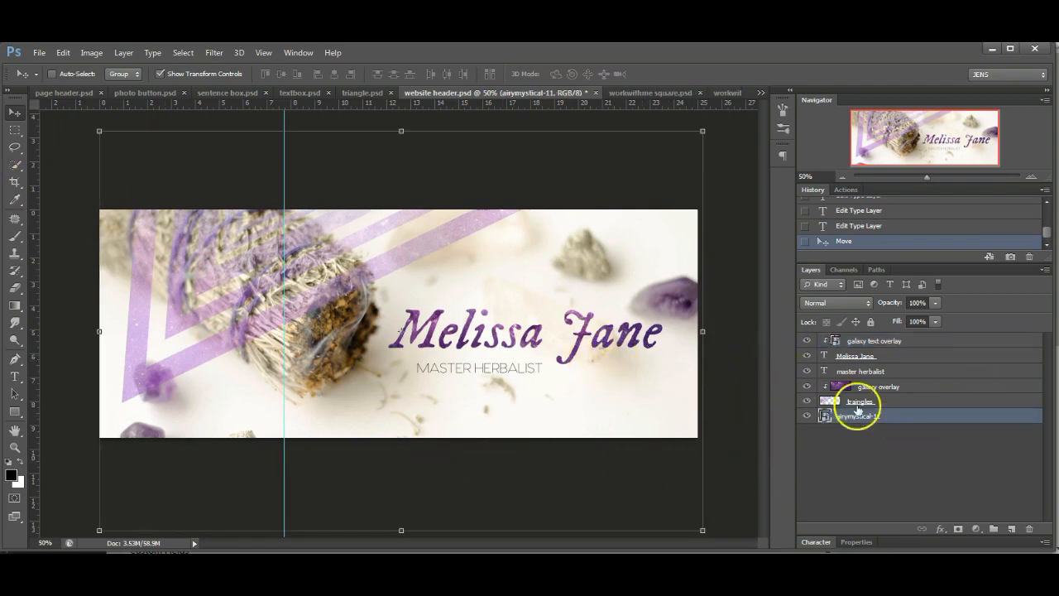
- Merge the visible layers and save the header for web as PNG-24 'website-header2'
right_click(908, 420)
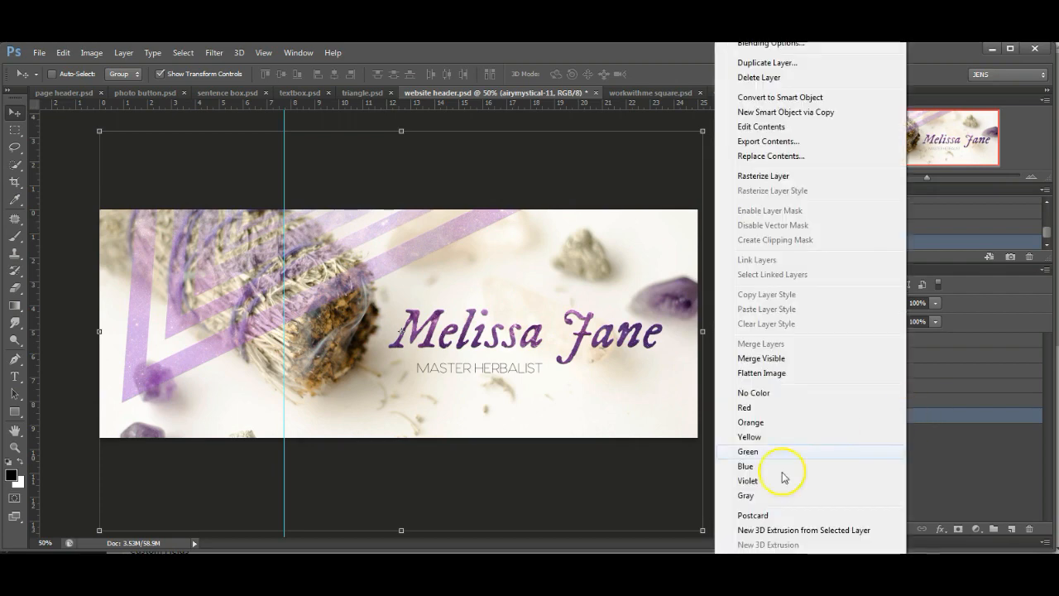
click(803, 361)
click(38, 52)
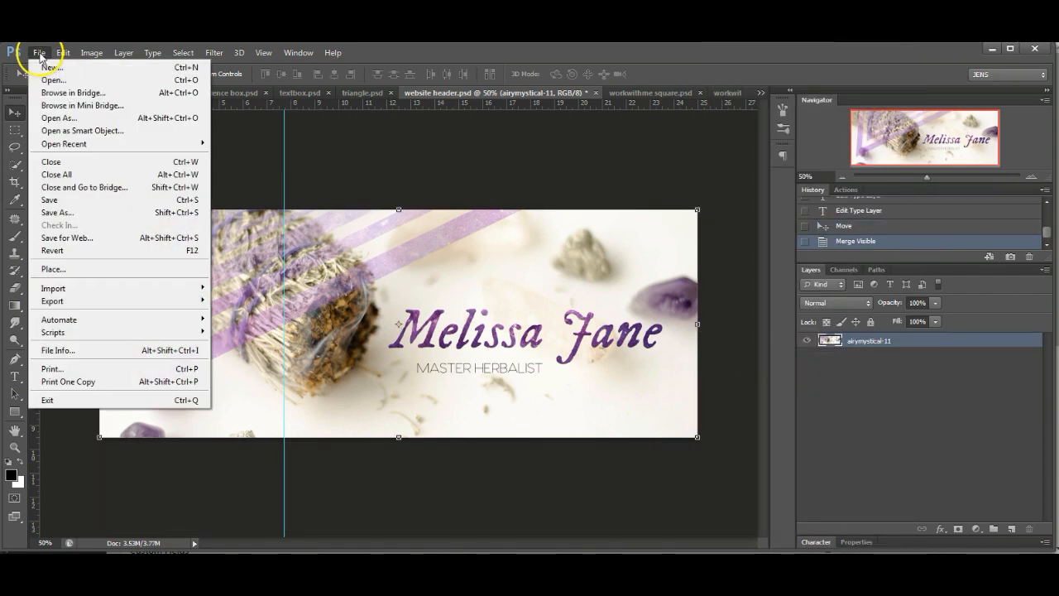
click(98, 239)
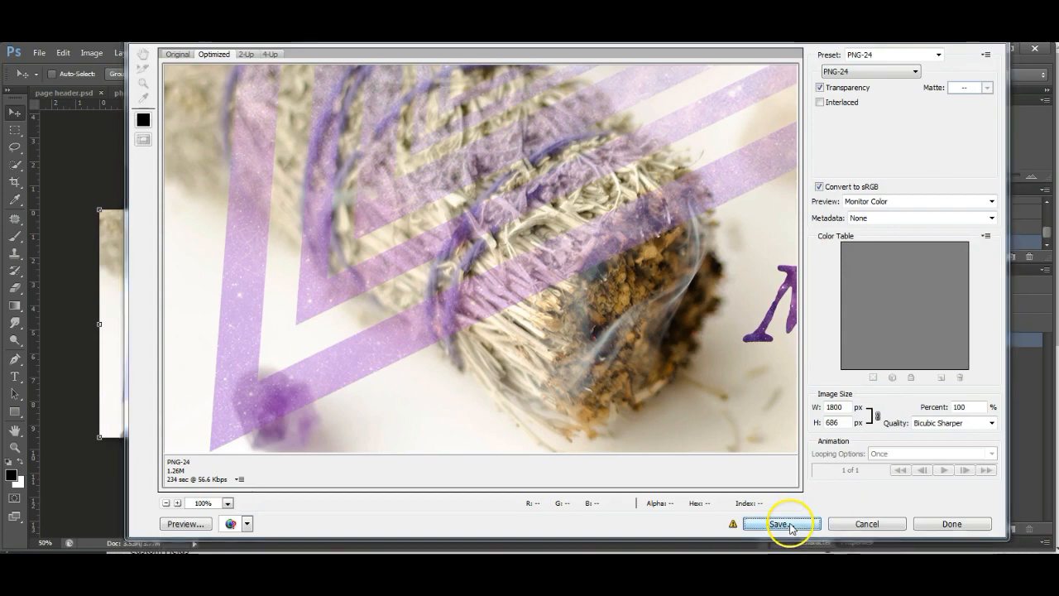
click(782, 524)
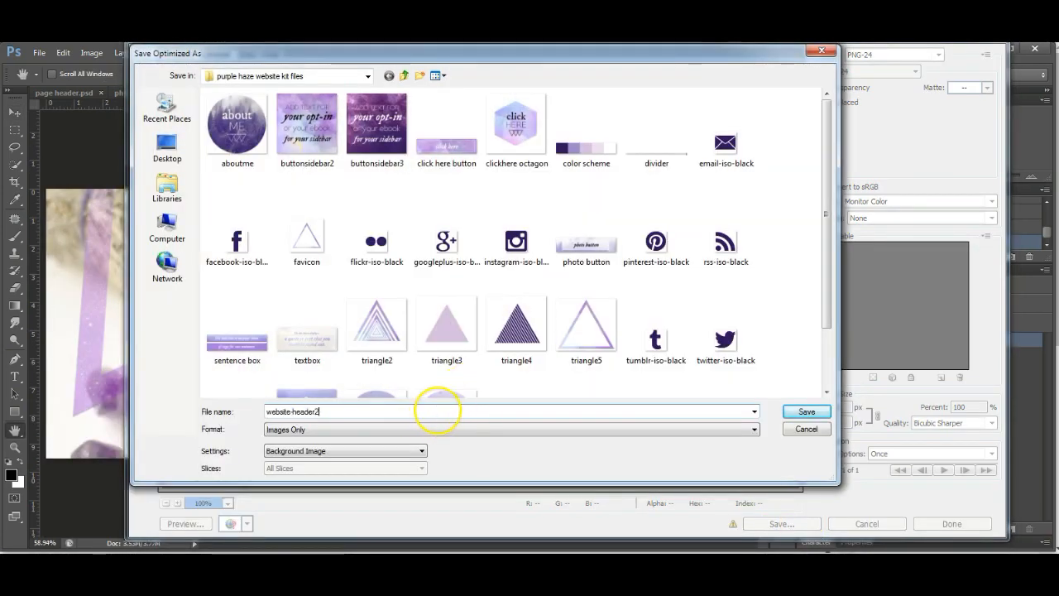
key(Return)
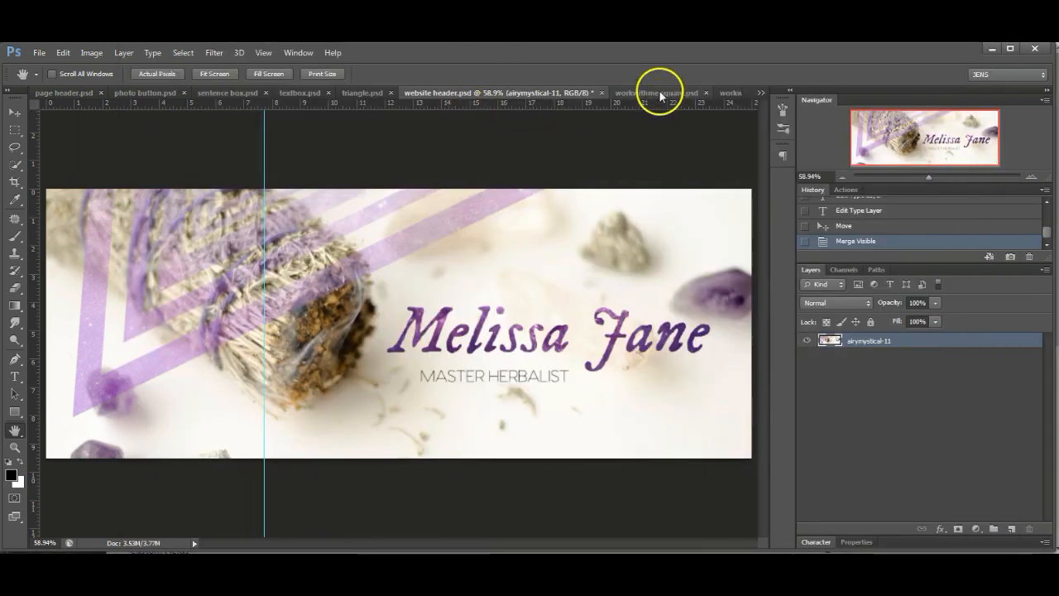
click(657, 92)
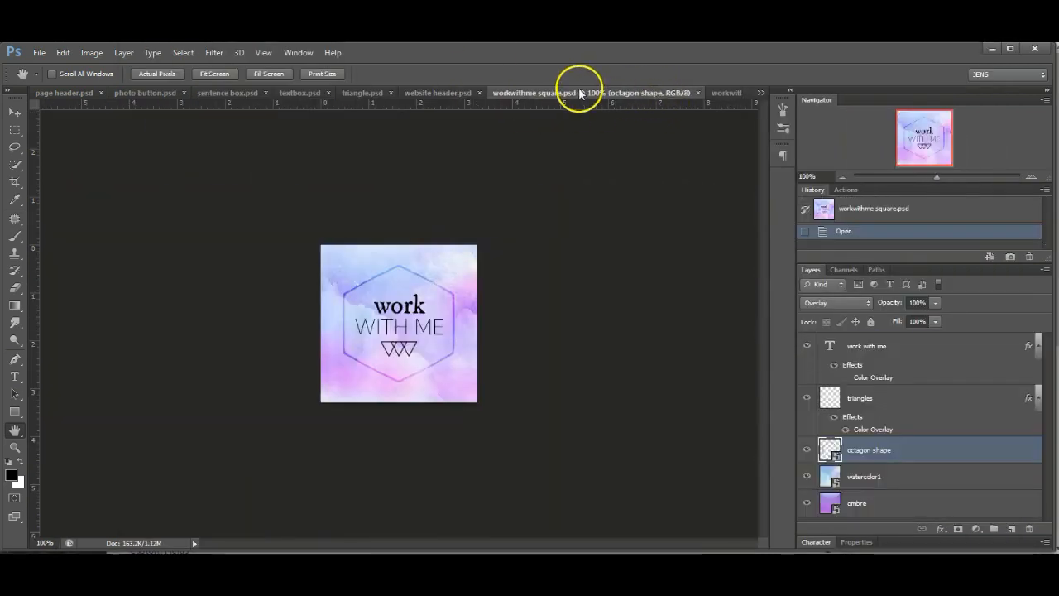
- Check the sentence box document's top rectangle, sentence text and ombre layers
click(728, 92)
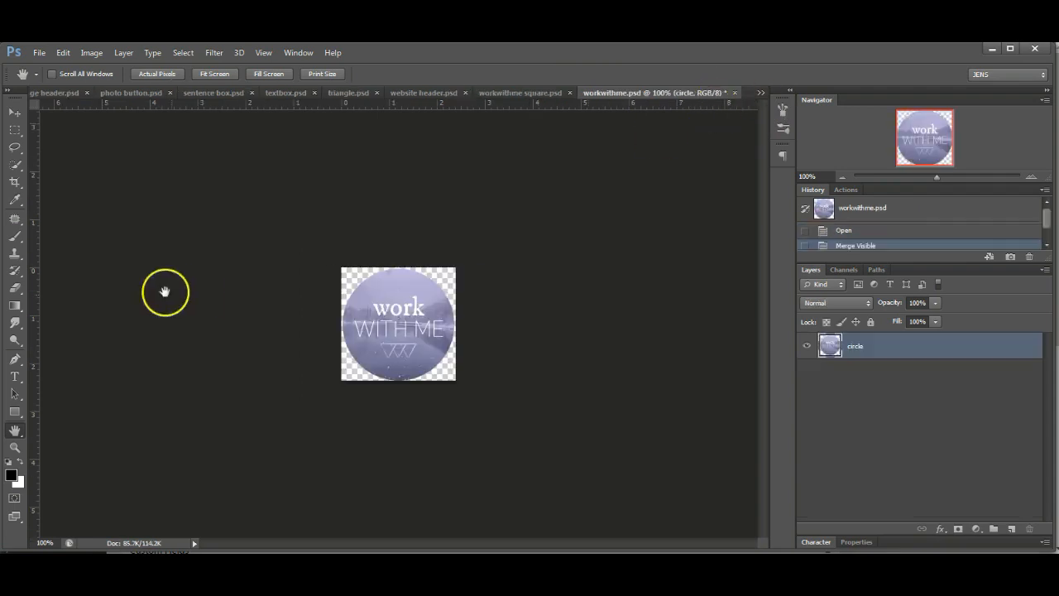
click(217, 92)
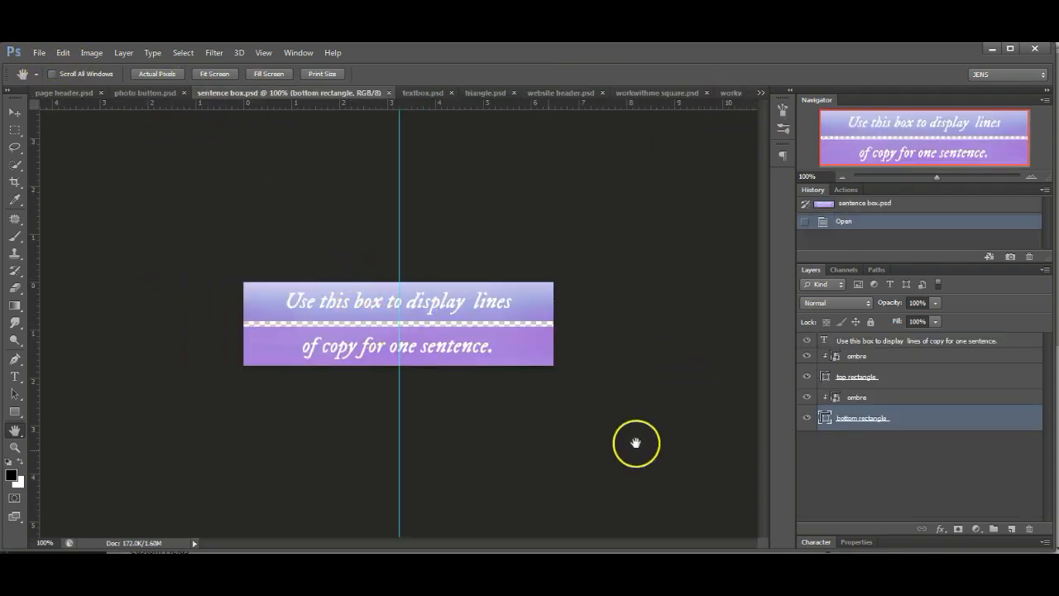
click(14, 111)
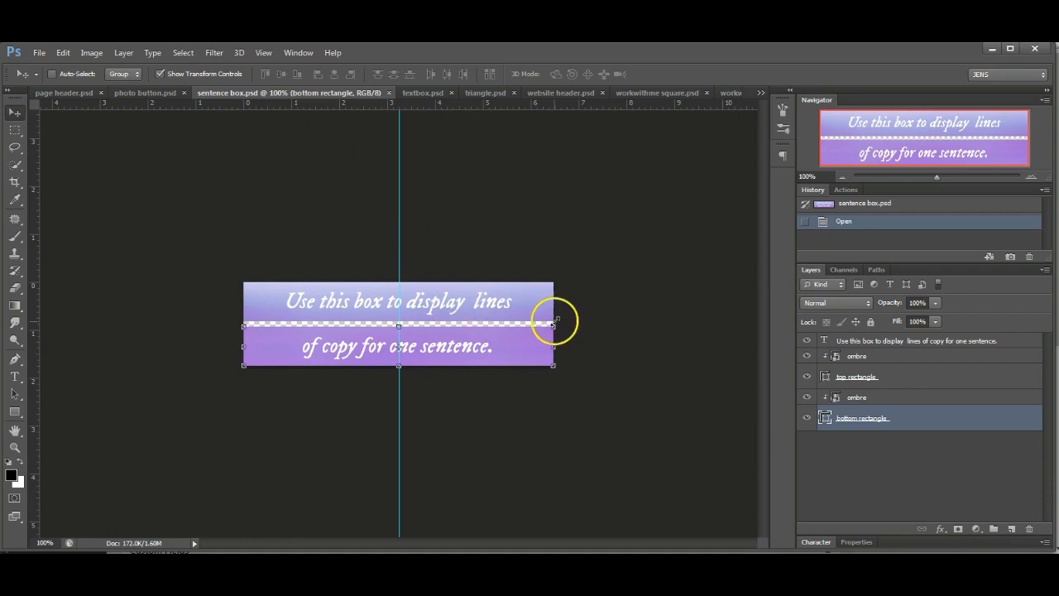
click(900, 378)
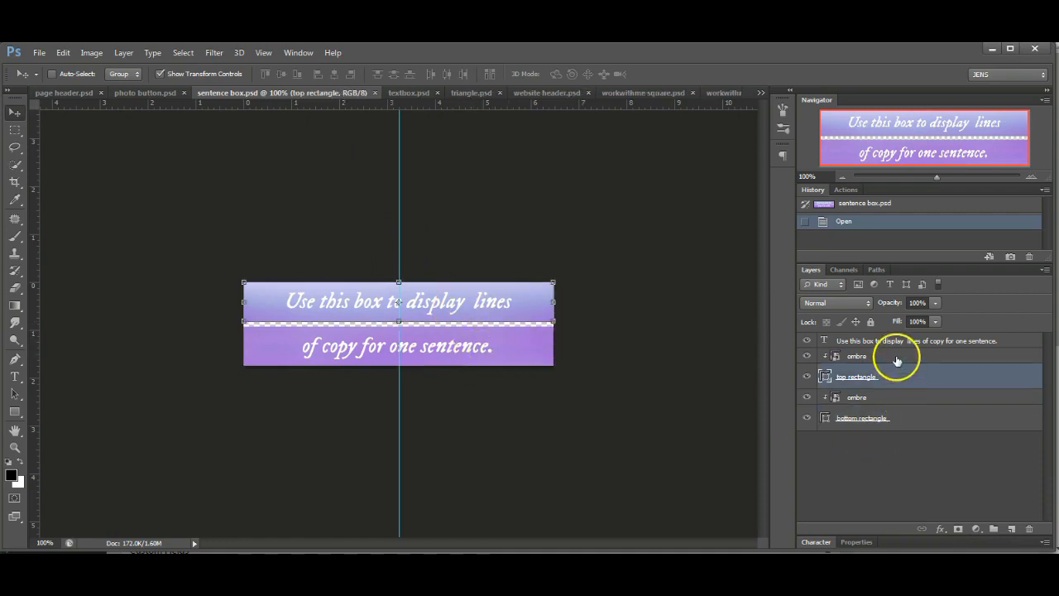
click(907, 342)
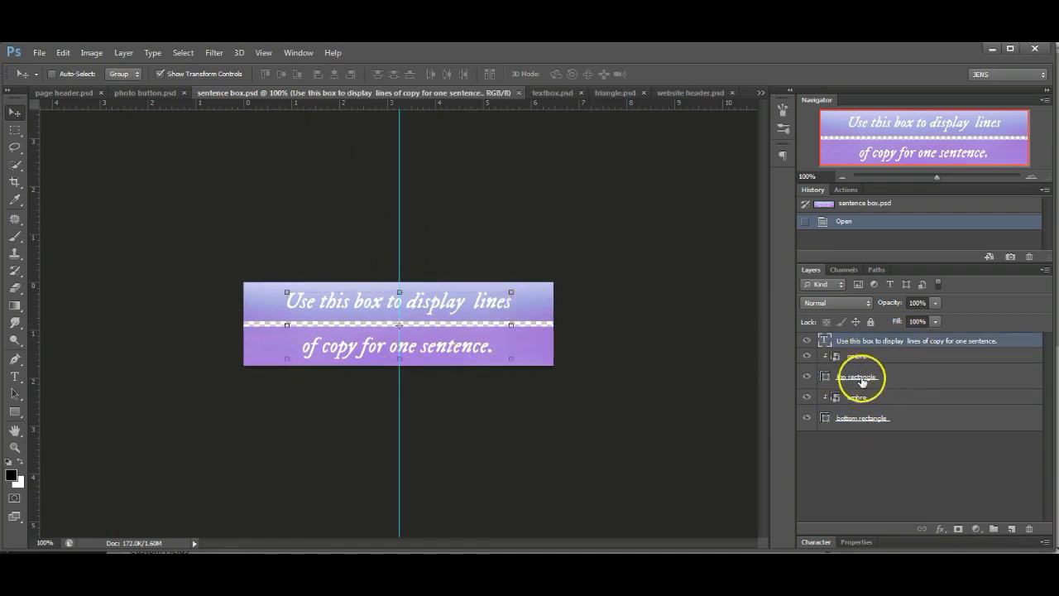
click(892, 363)
click(901, 378)
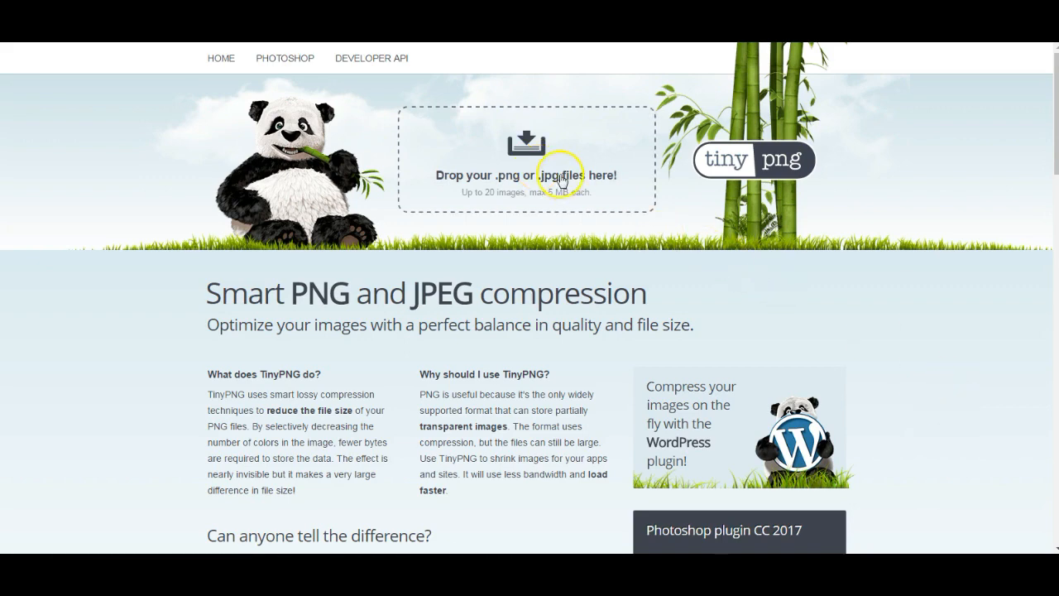
- In TinyPNG's upload picker, open the kit folder on Design Drive (F:) and select aboutme
click(535, 168)
click(70, 98)
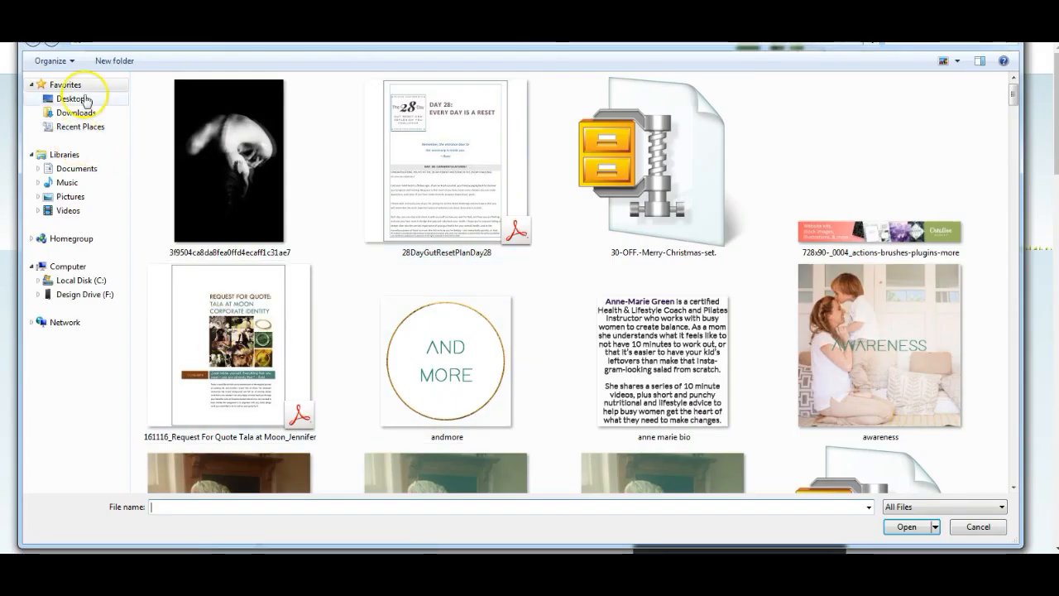
click(83, 294)
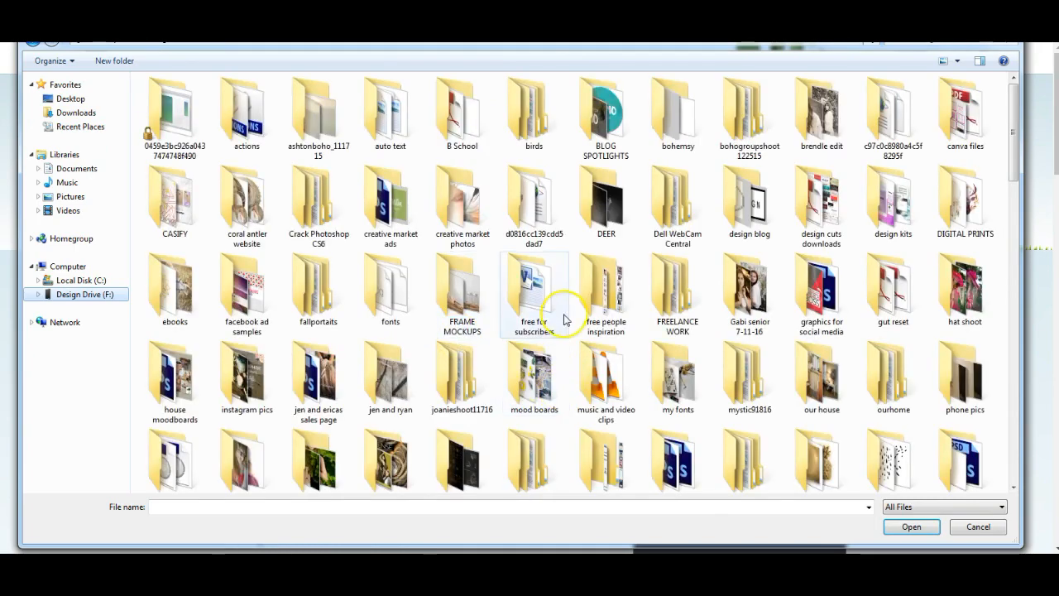
double_click(533, 339)
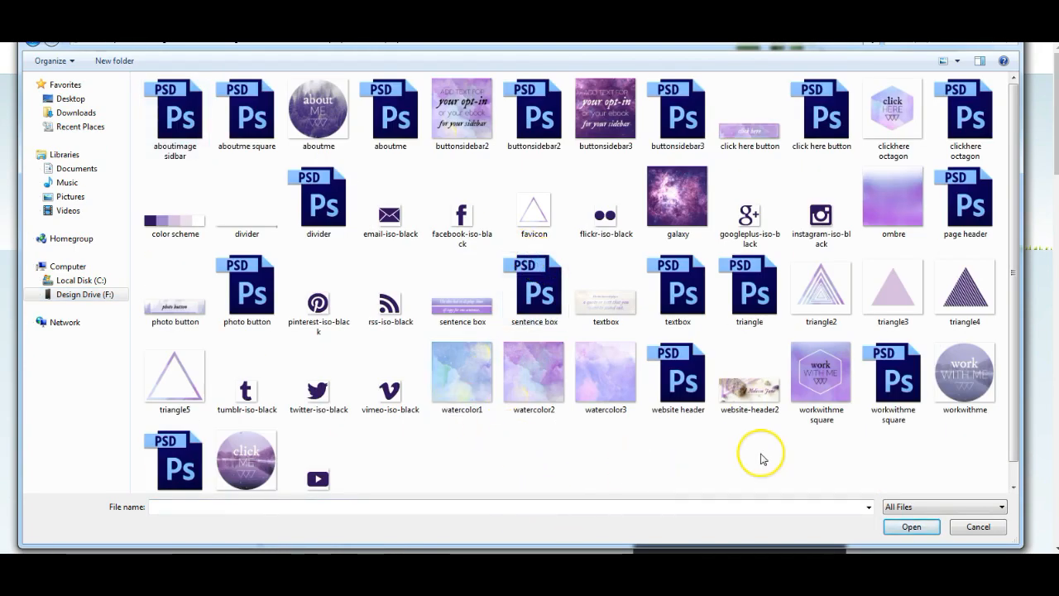
click(314, 117)
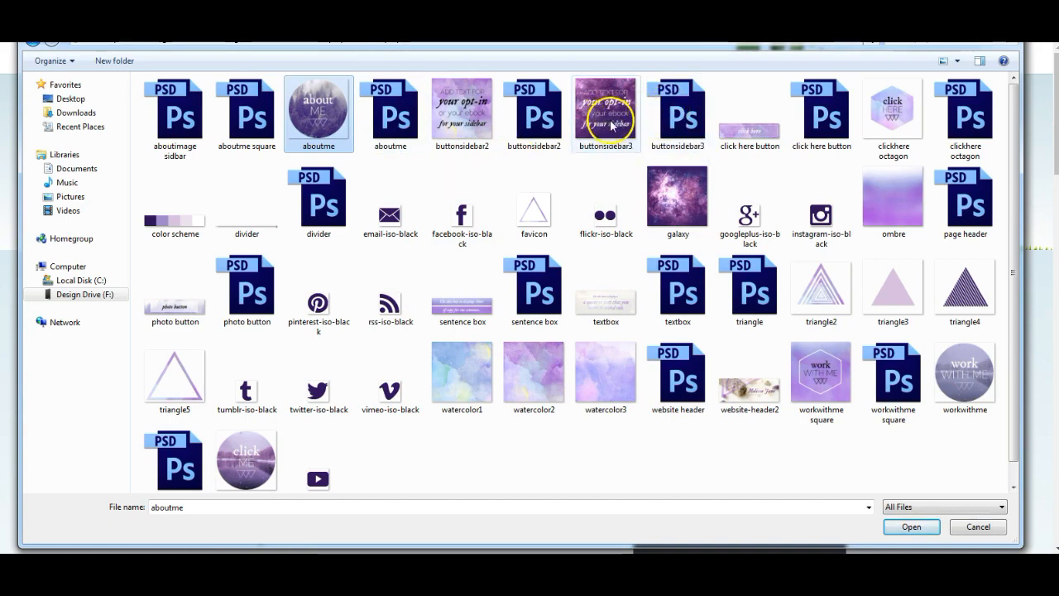
- Add buttonsidebar2, buttonsidebar3, click here button, clickhere octagon, textbox, photo button, divider, favicon and workwithme, then upload
ctrl+click(462, 110)
ctrl+click(606, 109)
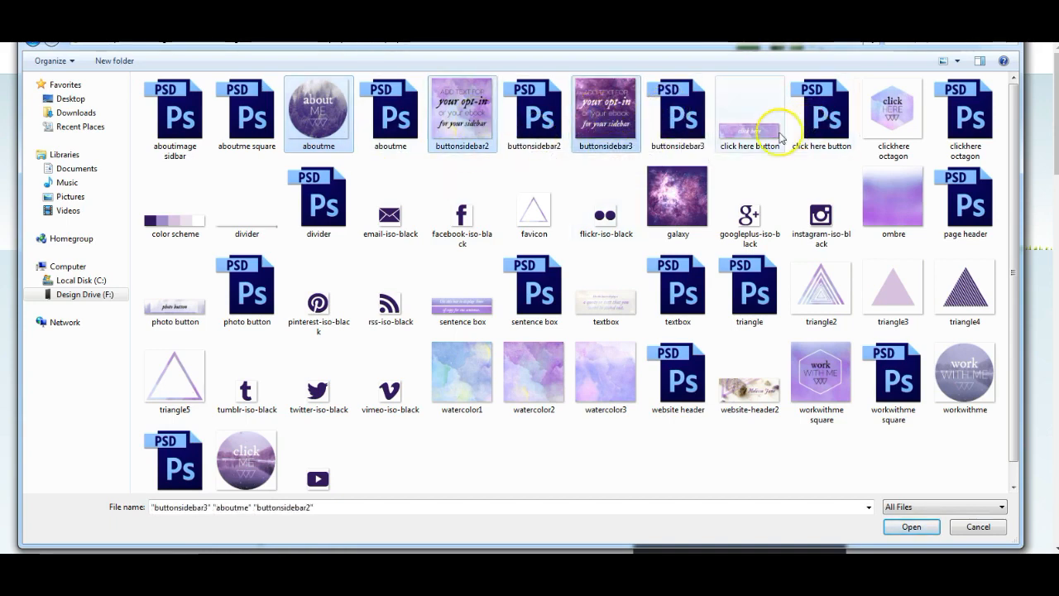
ctrl+click(776, 131)
ctrl+click(885, 124)
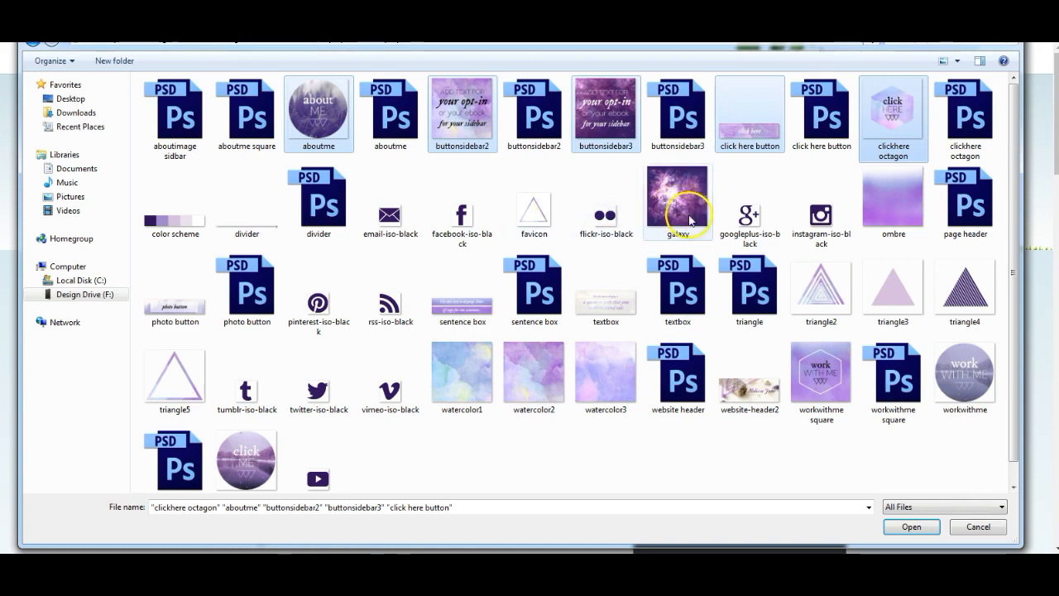
ctrl+click(597, 303)
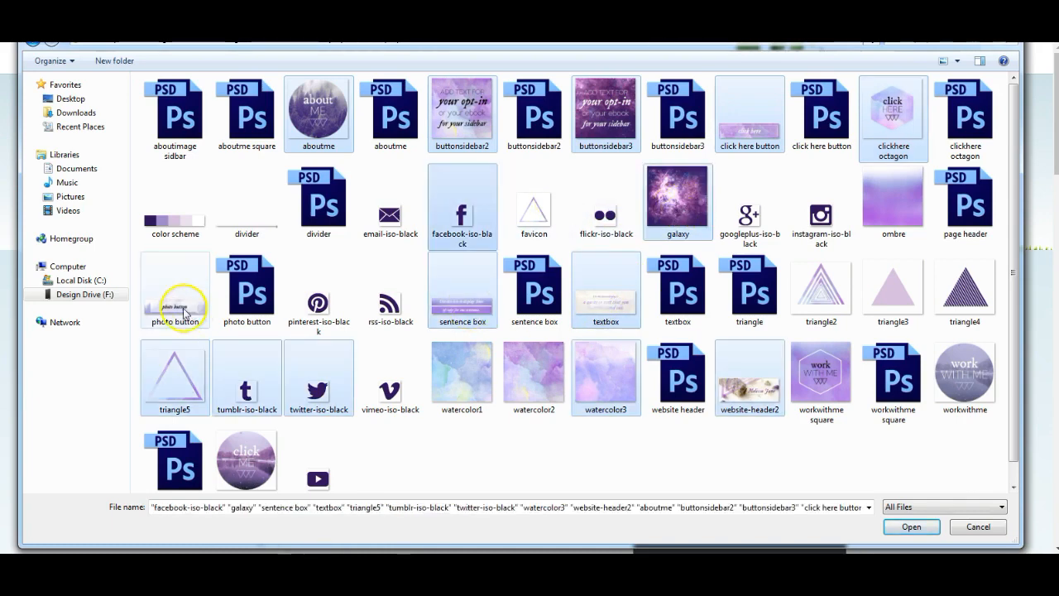
ctrl+click(183, 308)
ctrl+click(247, 230)
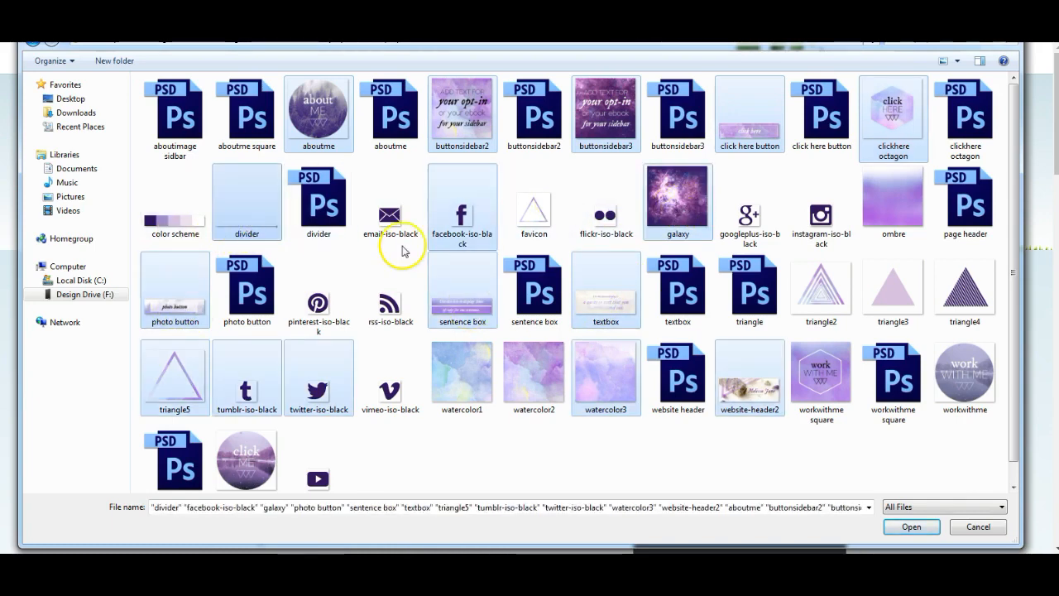
ctrl+click(542, 213)
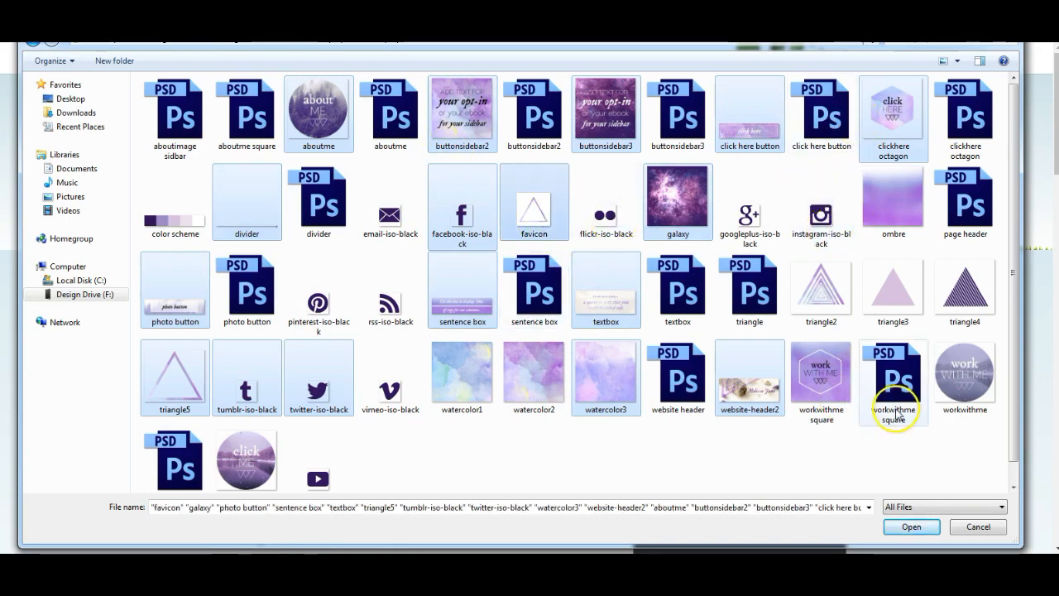
ctrl+click(967, 381)
click(914, 529)
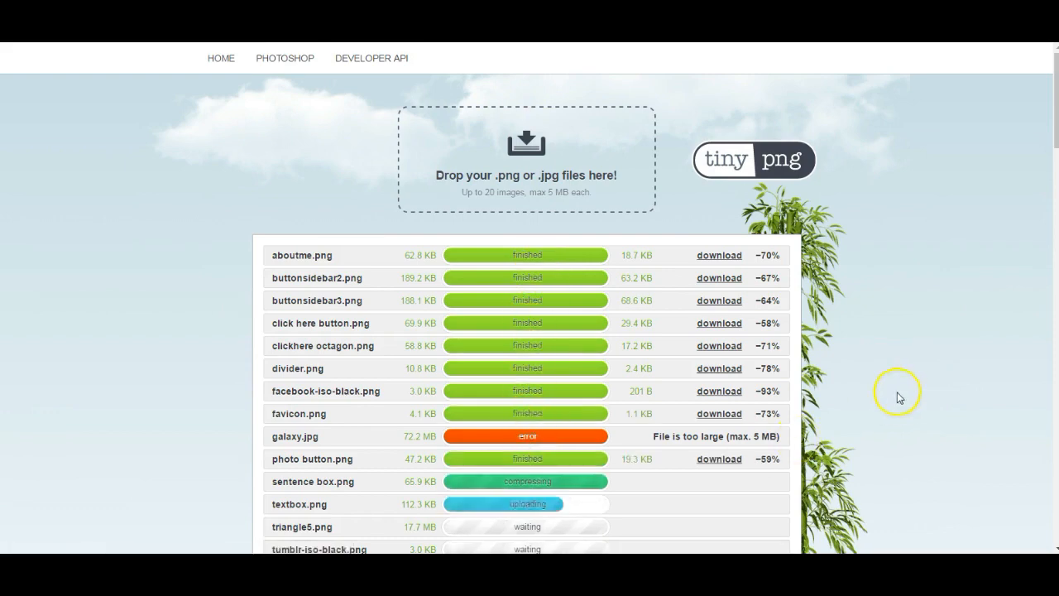
- Scroll through the TinyPNG results list while the remaining uploads finish compressing
scroll(903, 396, down, 1)
scroll(903, 396, down, 2)
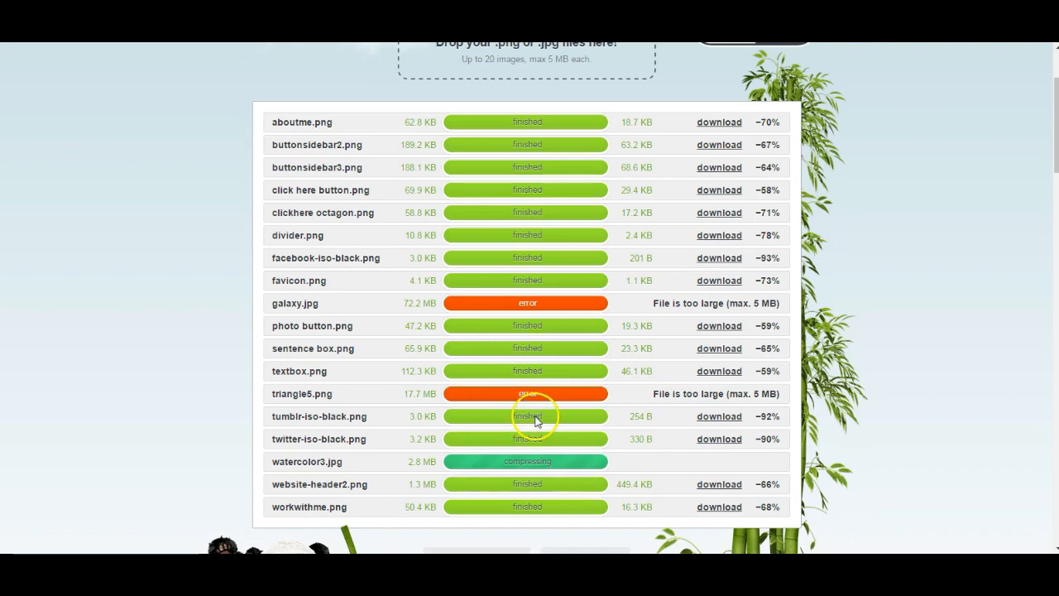
scroll(900, 416, down, 3)
scroll(901, 415, up, 3)
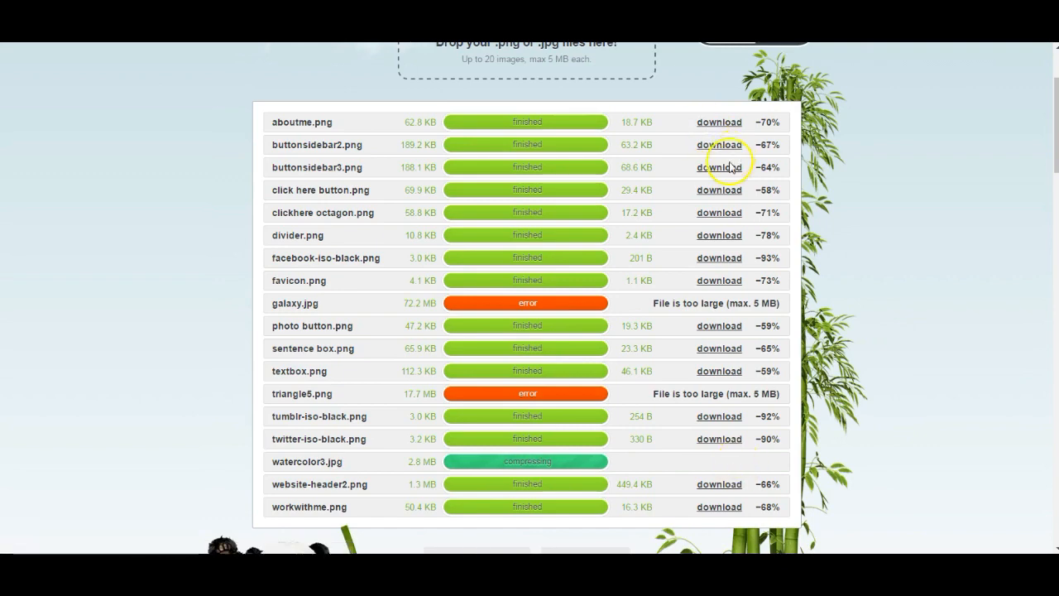
- Download compressed buttonsidebar2, buttonsidebar3, click here button, clickhere octagon and divider from TinyPNG
scroll(887, 381, down, 1)
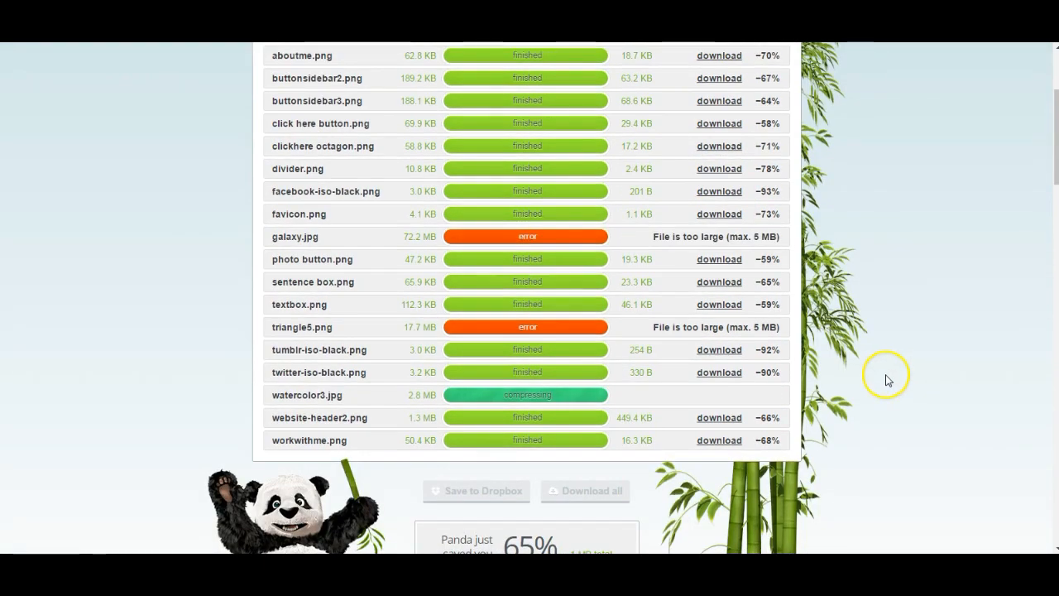
scroll(887, 379, down, 1)
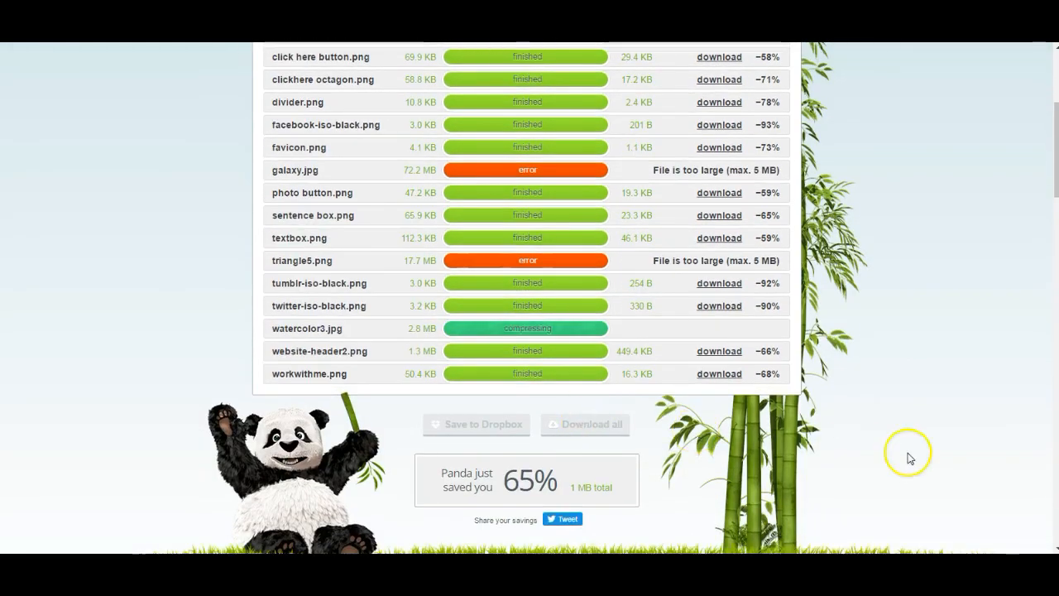
scroll(927, 459, up, 2)
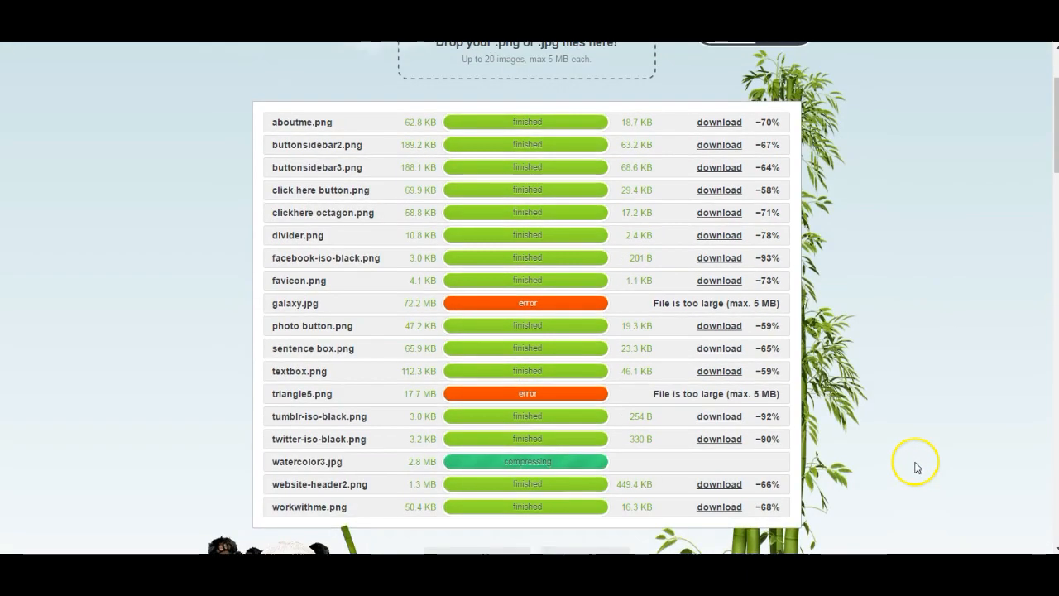
click(723, 145)
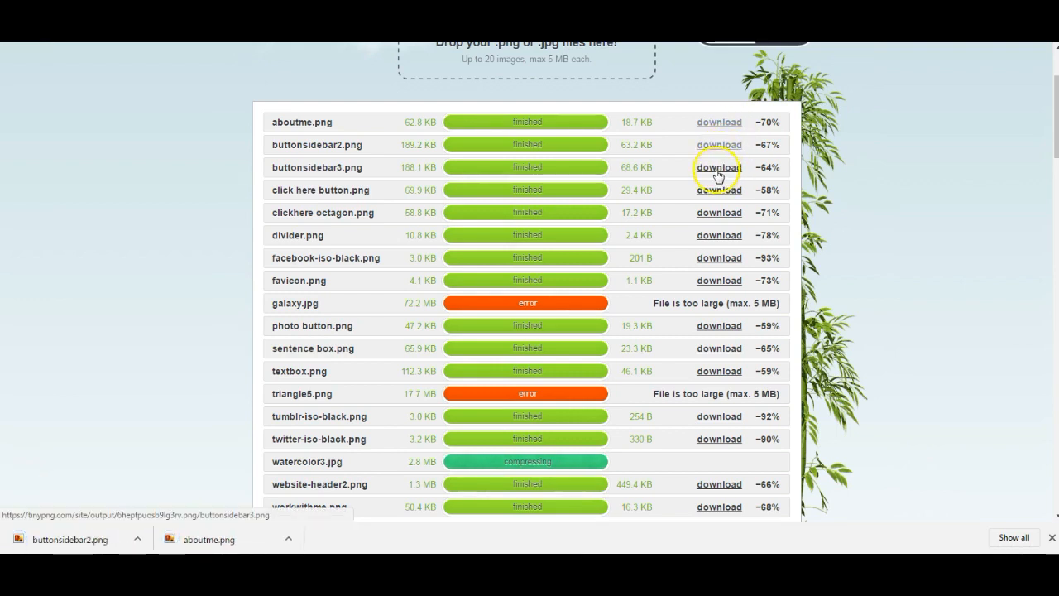
click(717, 168)
click(716, 190)
click(717, 213)
click(717, 235)
- Download compressed facebook, favicon, photo button, sentence box, textbox, tumblr, twitter and website-header2 images
click(726, 258)
click(720, 281)
click(719, 326)
click(719, 348)
click(719, 371)
click(719, 417)
click(724, 439)
click(721, 485)
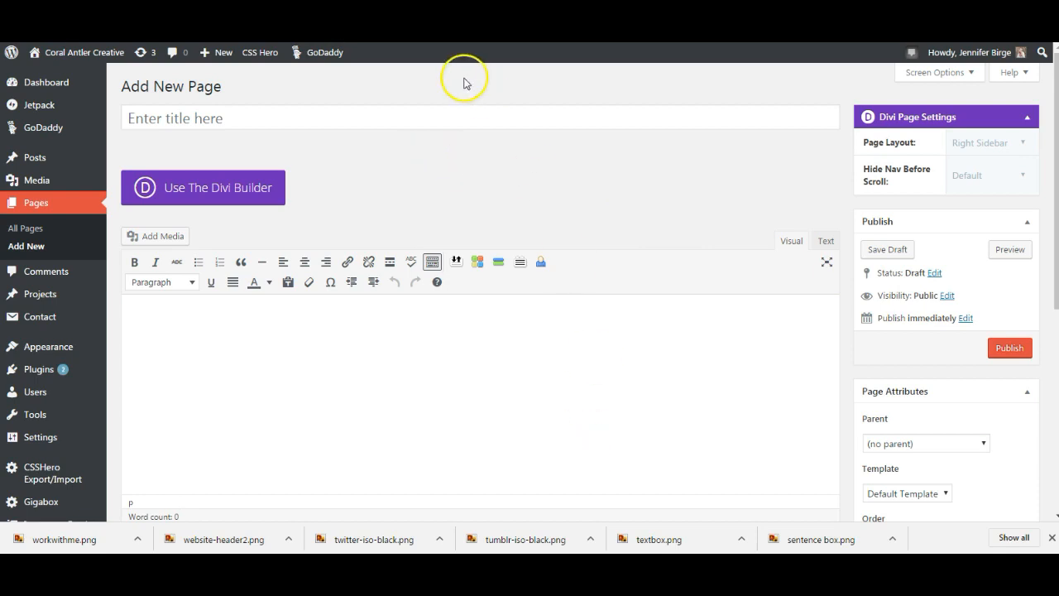
- Check the Themes screen showing Divi active, then bring up the All Pages list
click(454, 188)
click(454, 187)
click(500, 197)
click(79, 349)
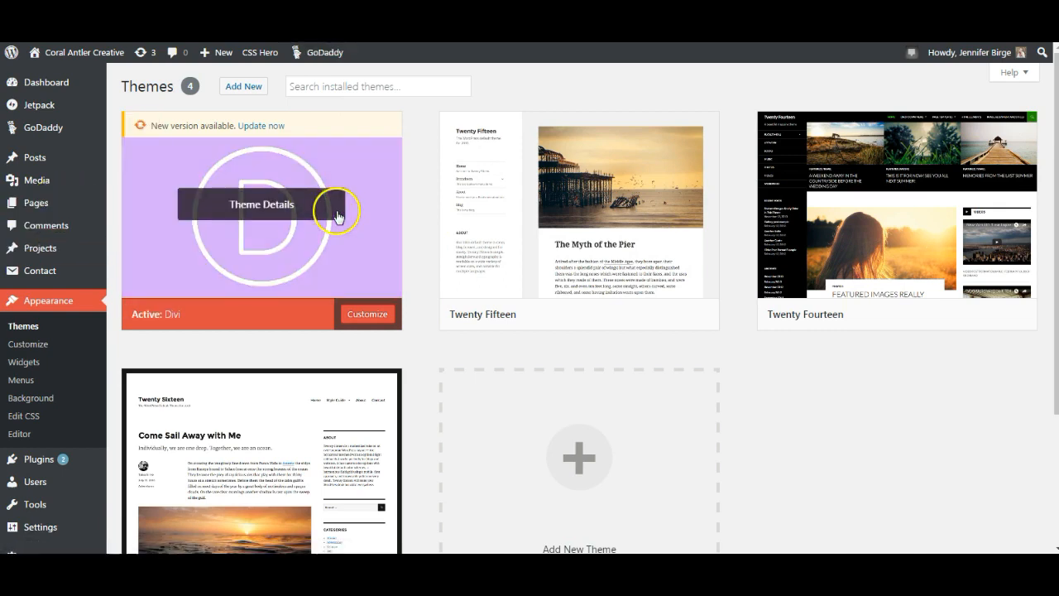
click(51, 206)
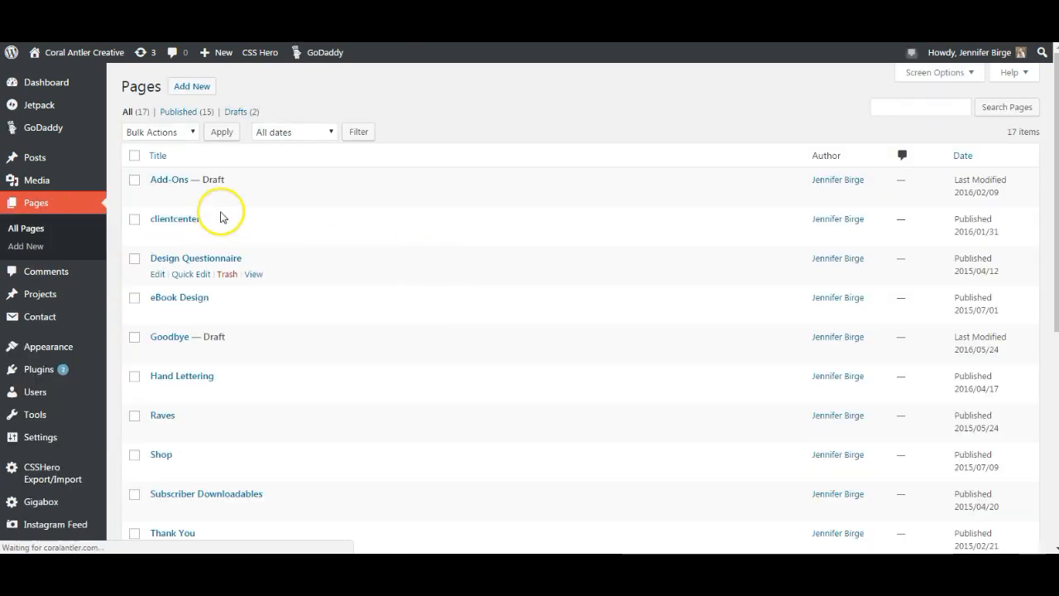
- Create a new page and switch it to the Divi Builder
scroll(240, 434, down, 3)
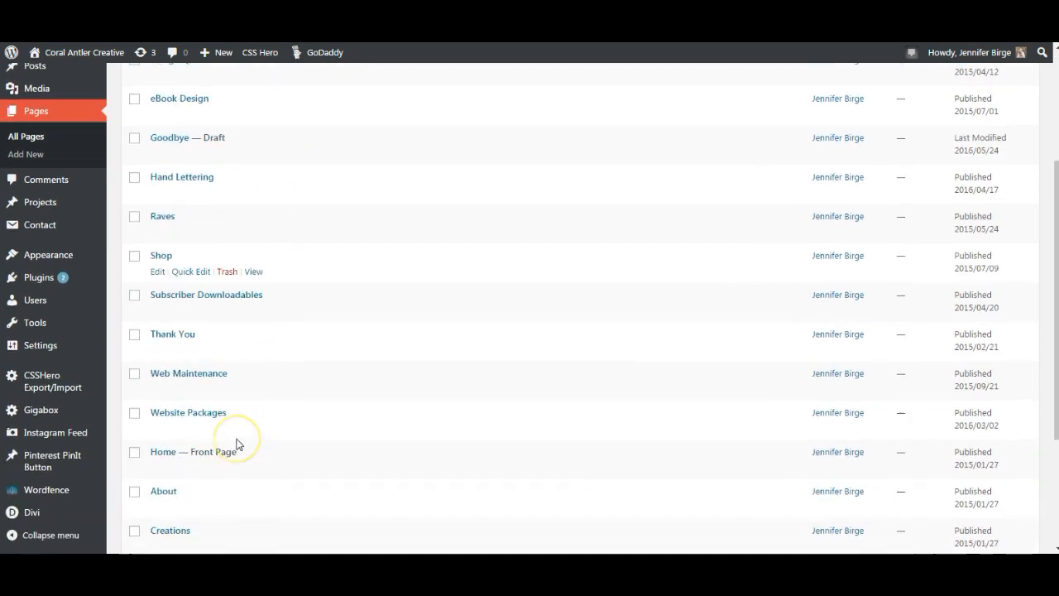
scroll(237, 442, up, 3)
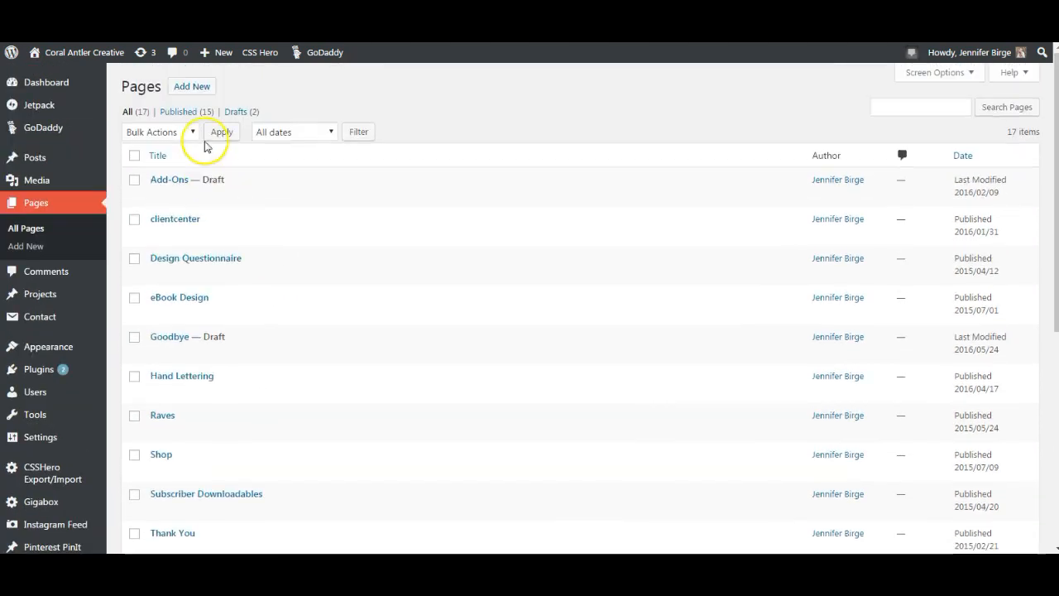
click(182, 88)
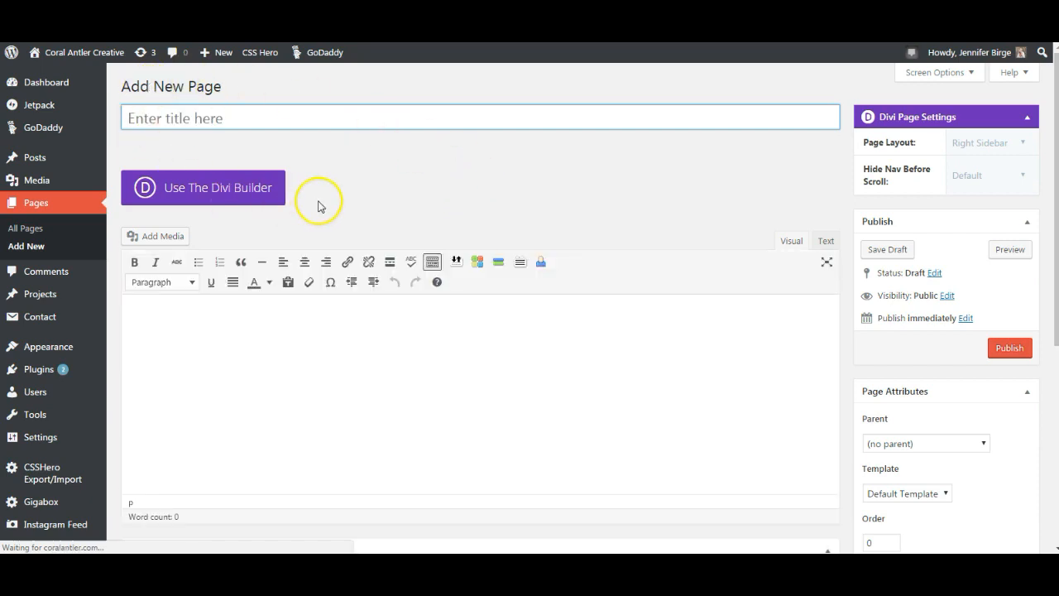
click(241, 197)
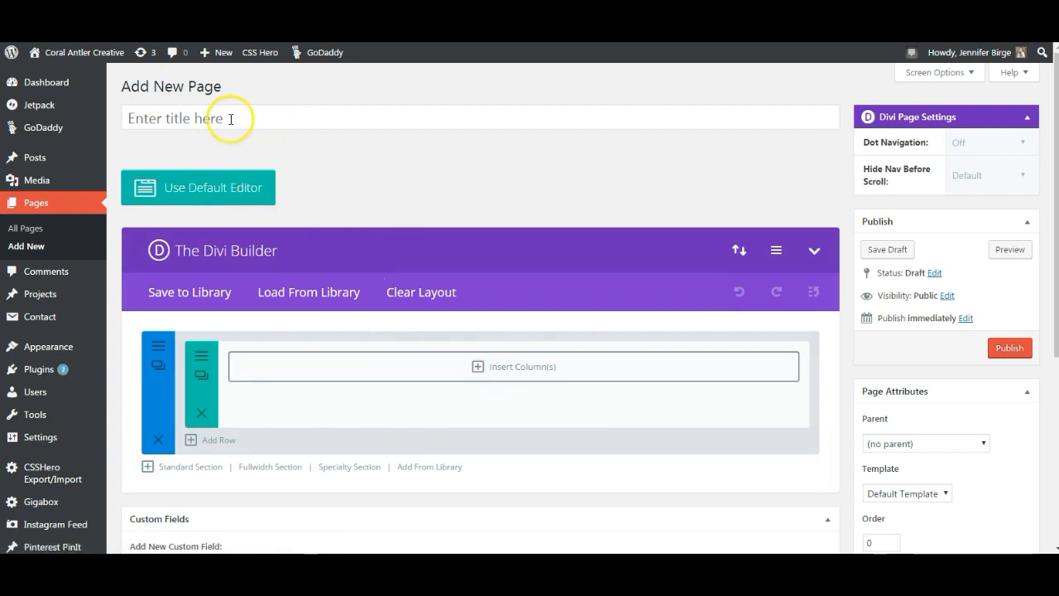
- Title the new page 'Sample'
click(170, 115)
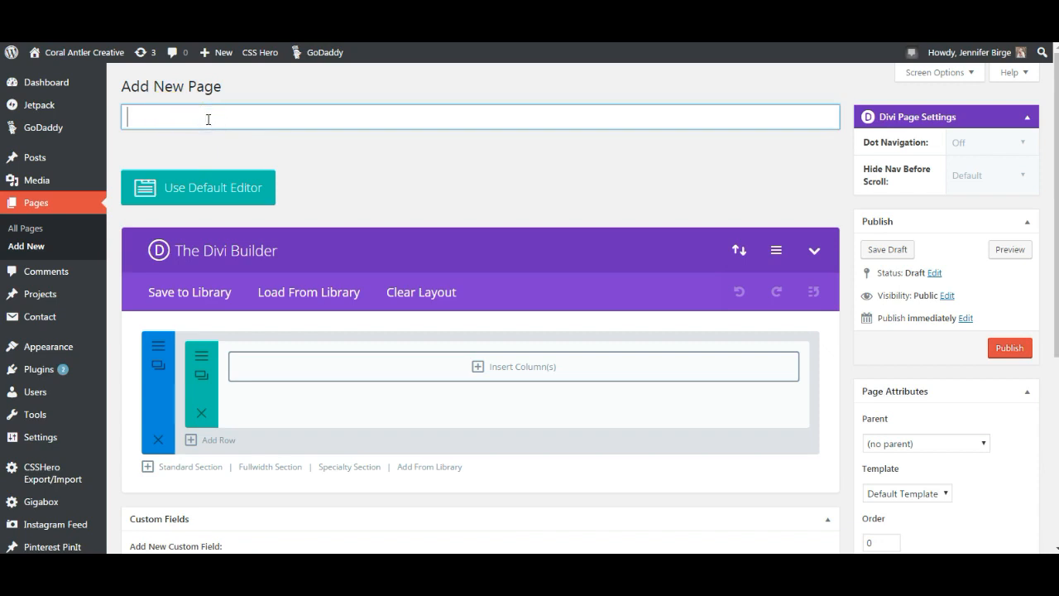
text(Sample Page)
click(536, 161)
scroll(395, 411, down, 1)
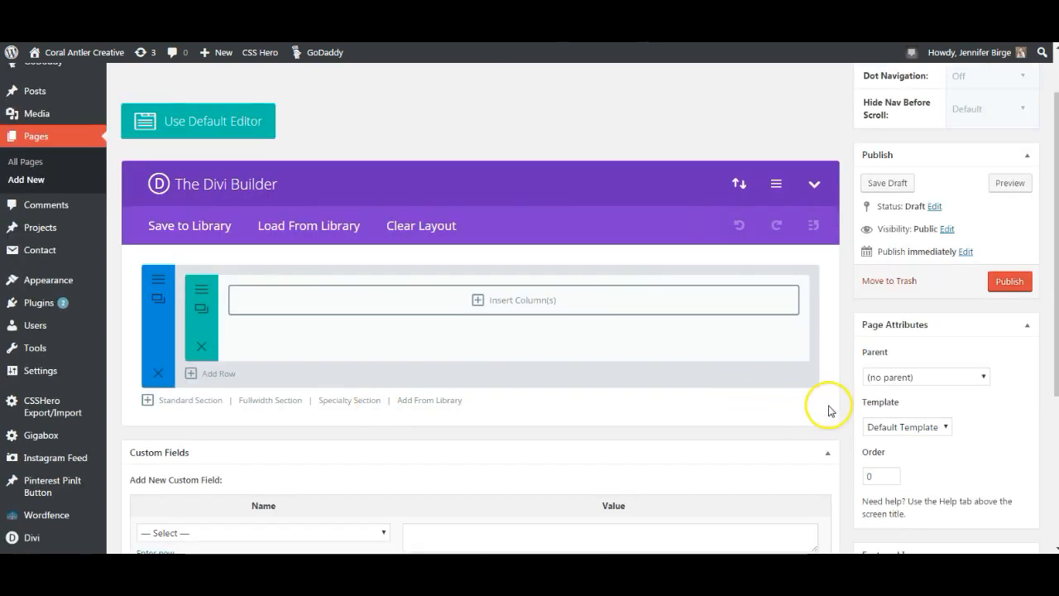
- Give the first section's row a single full-width column
click(521, 303)
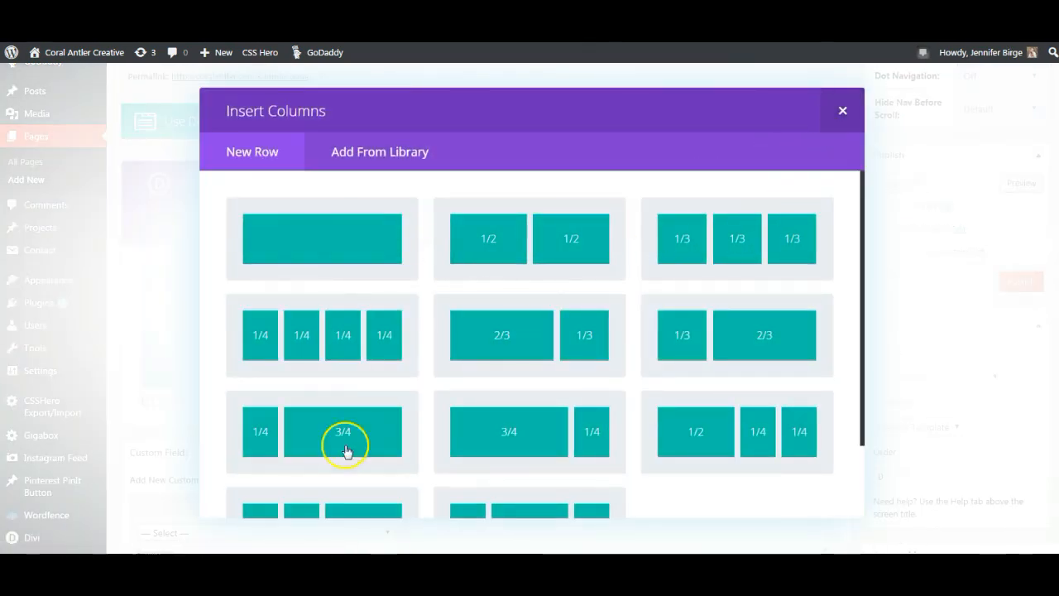
scroll(716, 489, down, 2)
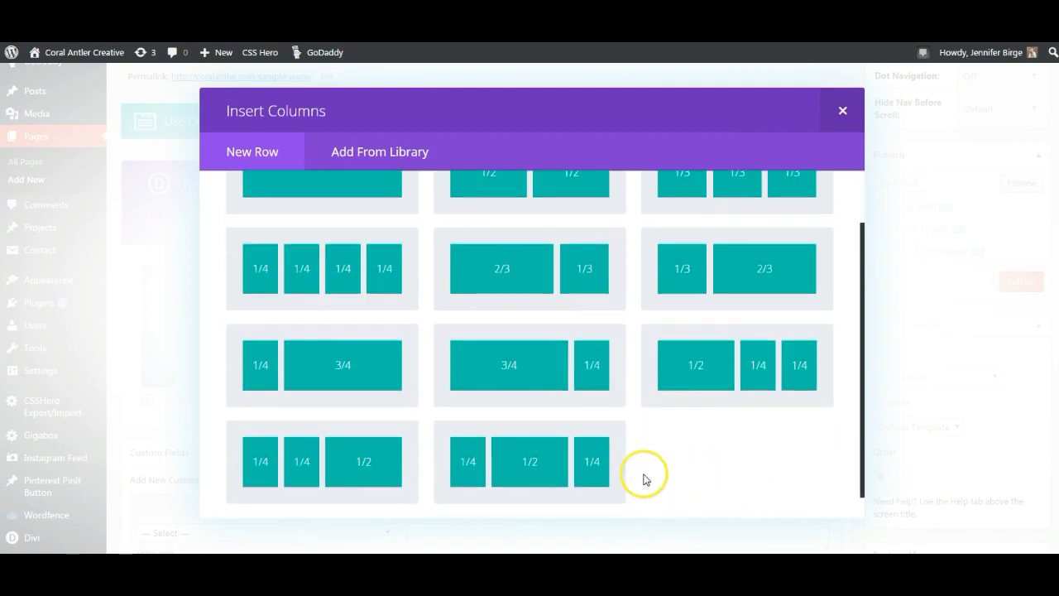
scroll(639, 480, up, 2)
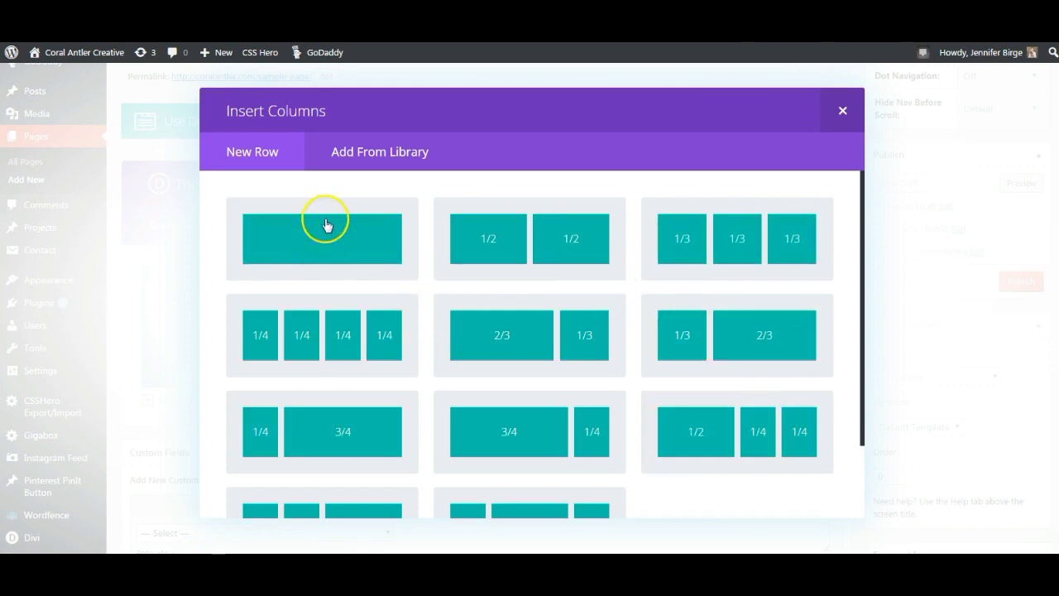
click(345, 239)
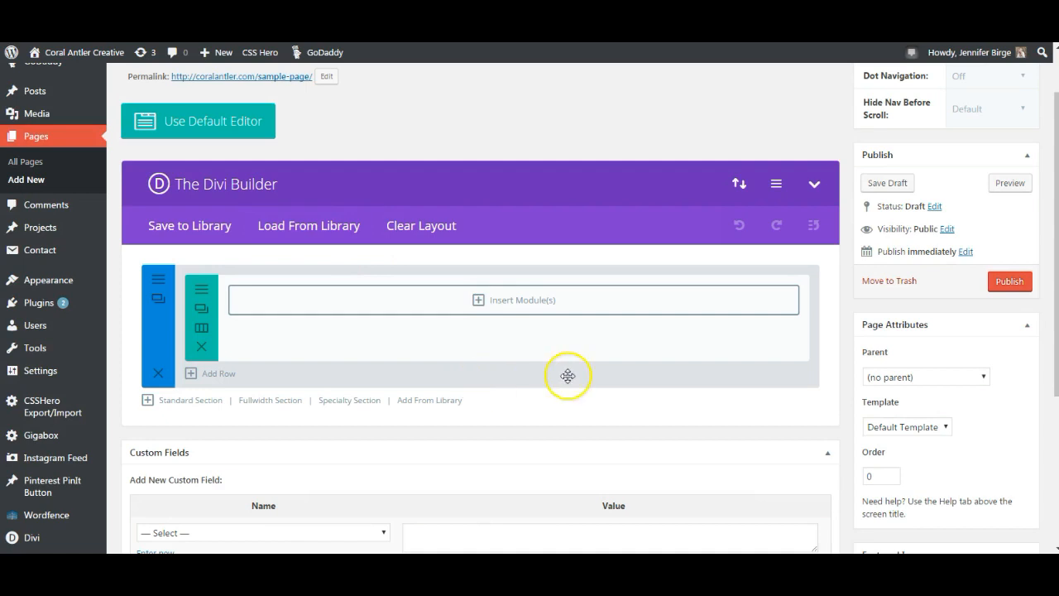
- Open the Insert Module list for the full-width row and browse it for the Text module
click(525, 302)
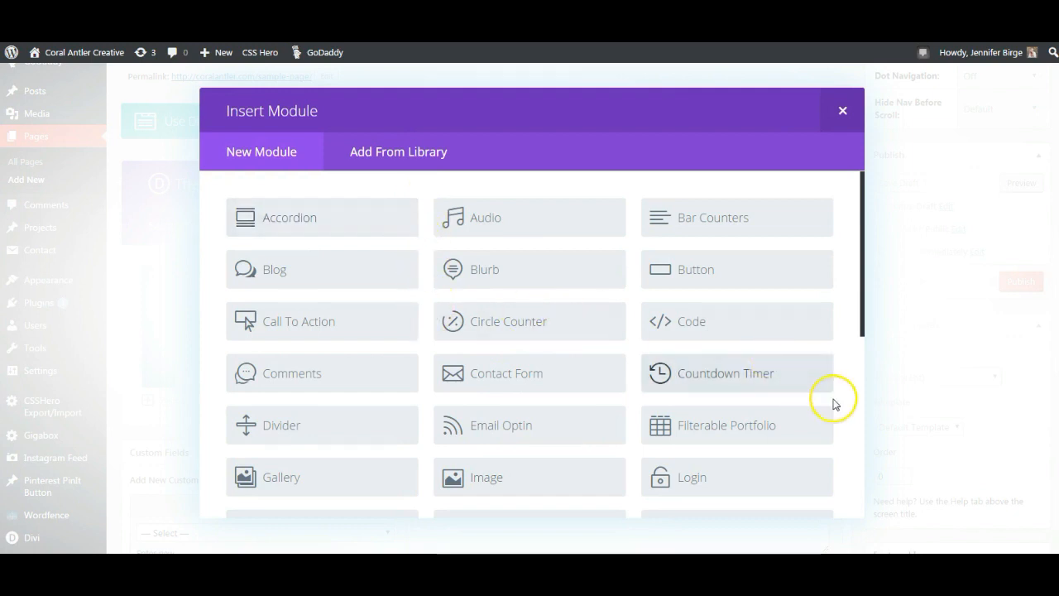
scroll(840, 408, down, 1)
scroll(841, 407, down, 4)
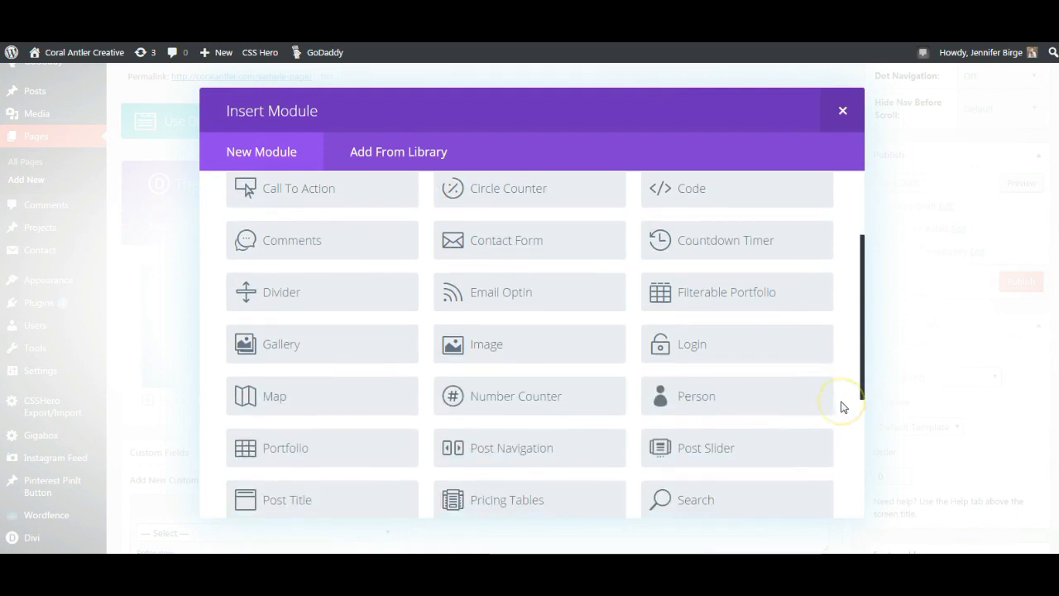
scroll(840, 408, down, 4)
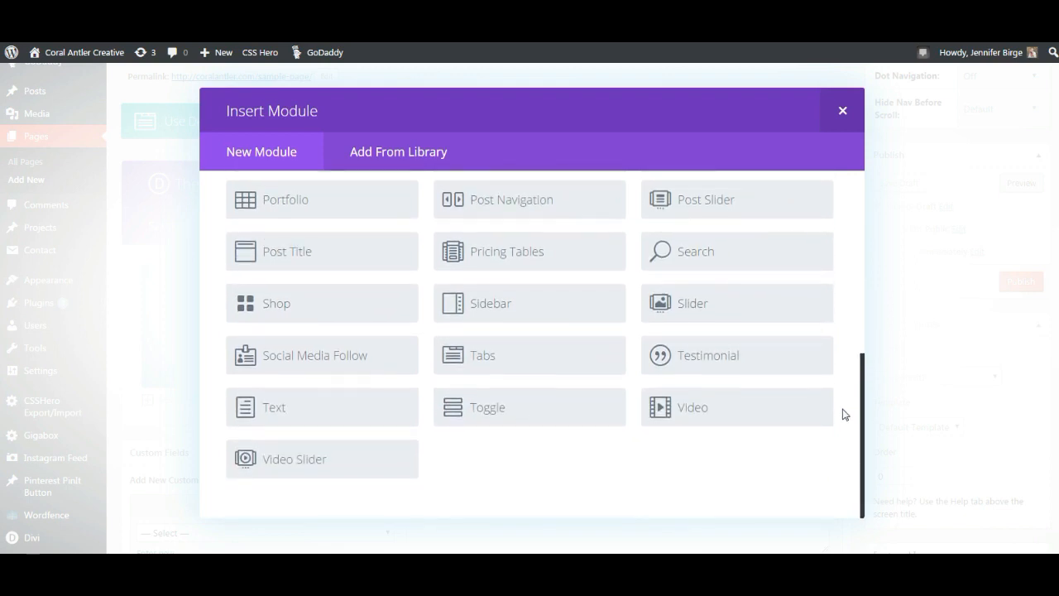
scroll(844, 411, up, 6)
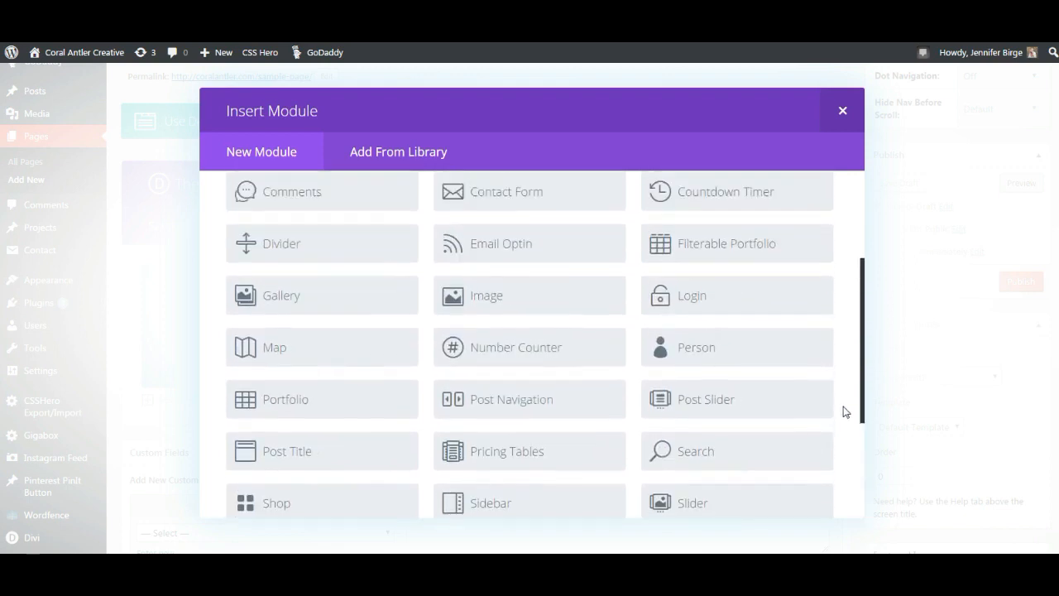
scroll(844, 412, up, 1)
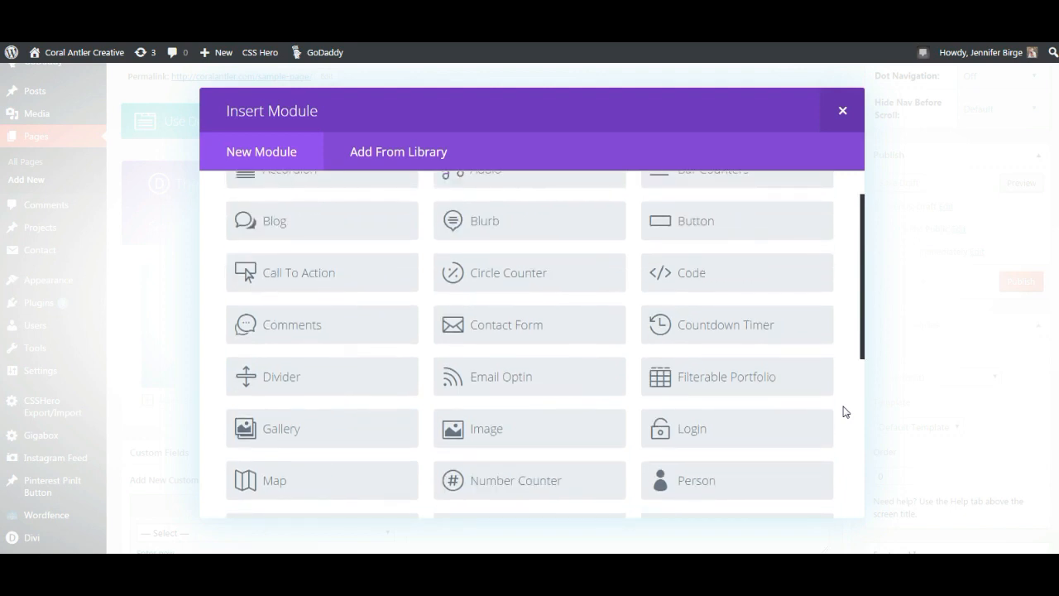
click(845, 427)
click(845, 428)
scroll(846, 430, down, 5)
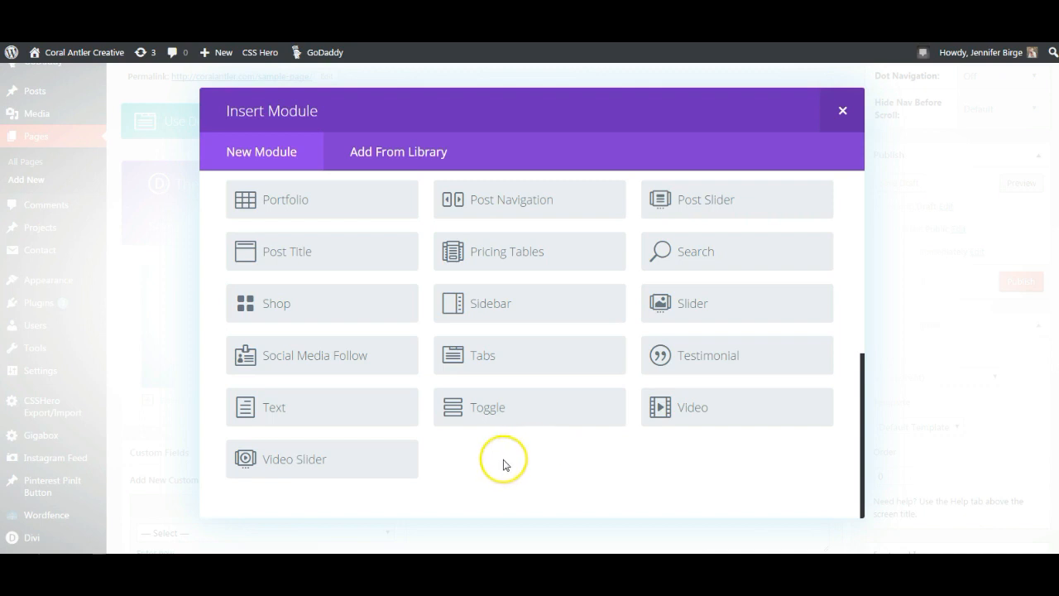
click(327, 421)
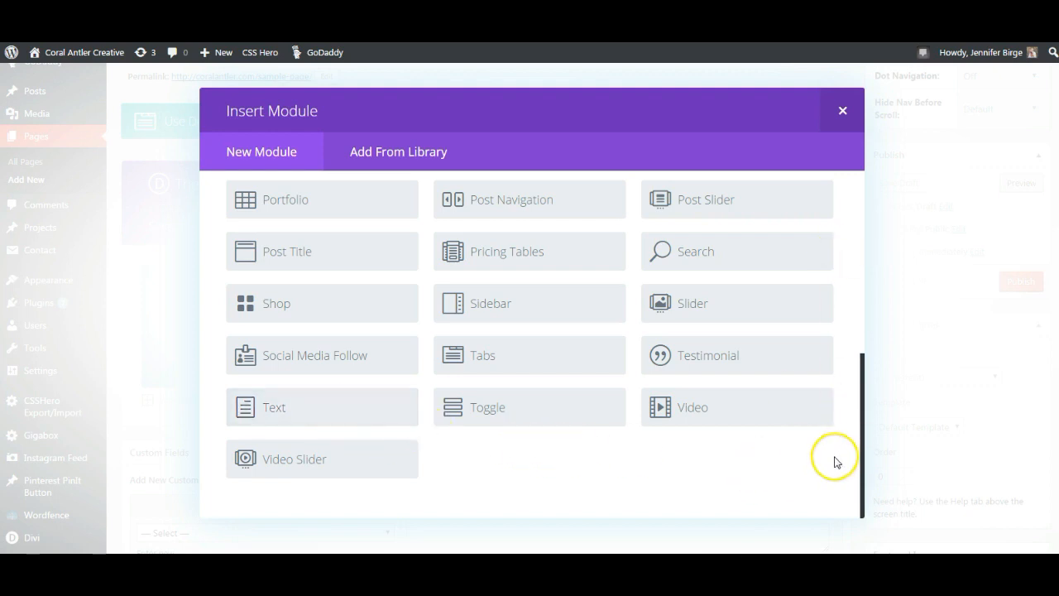
scroll(838, 457, up, 3)
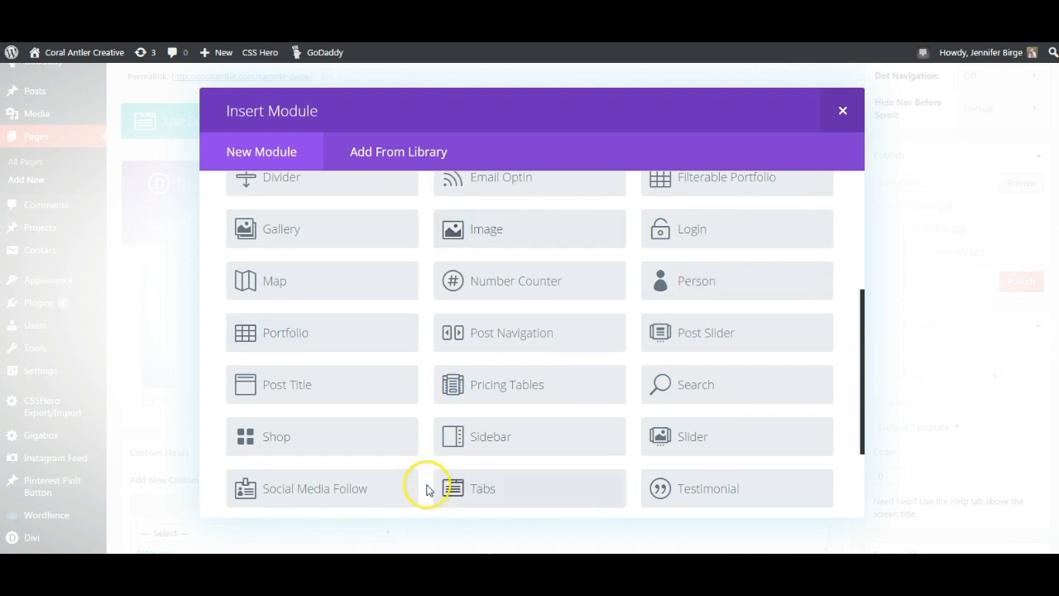
scroll(425, 488, down, 3)
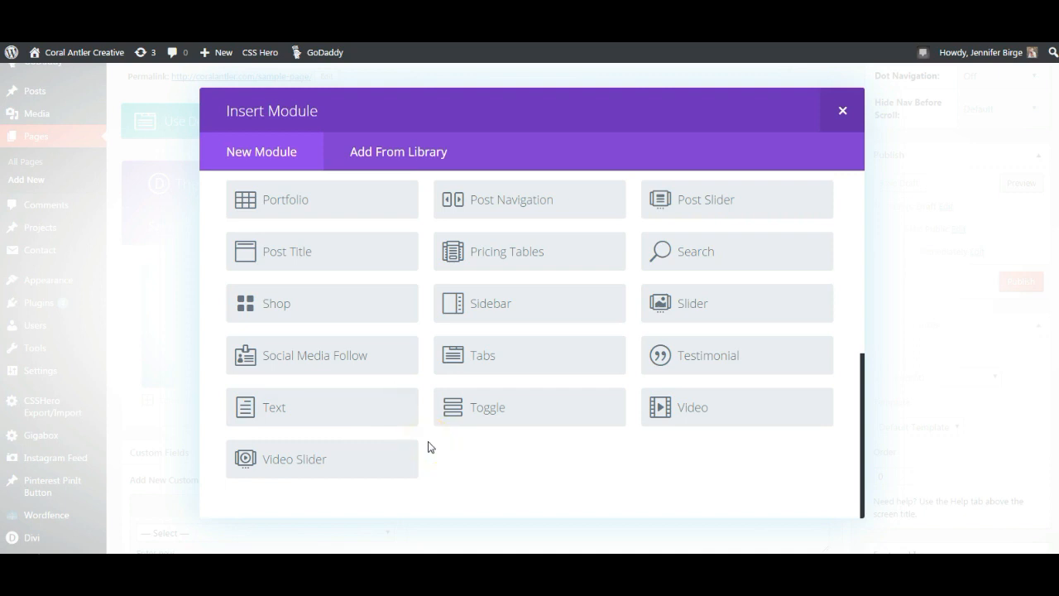
scroll(456, 350, up, 3)
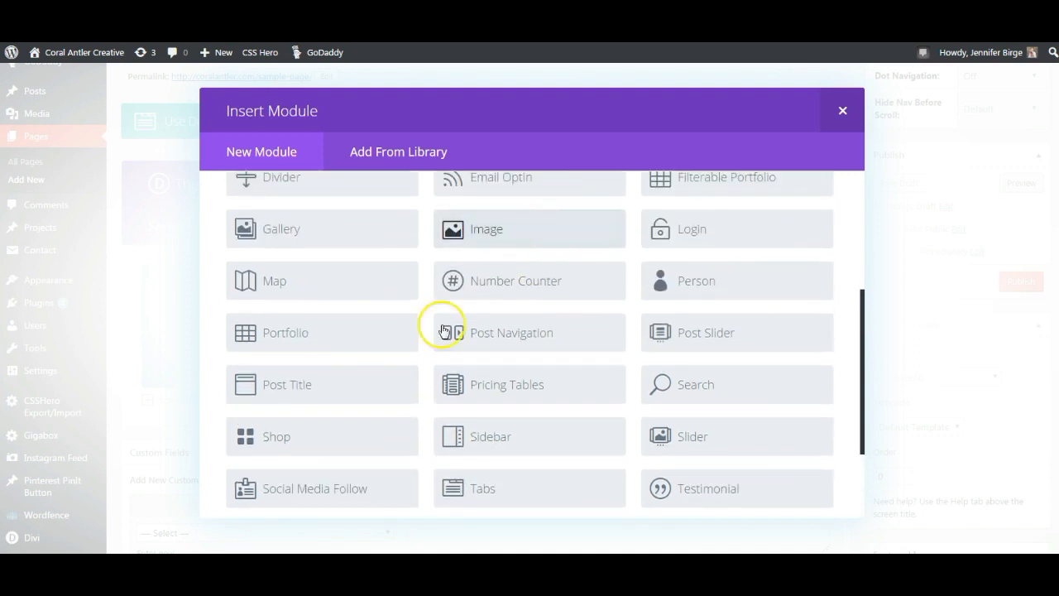
scroll(426, 397, down, 3)
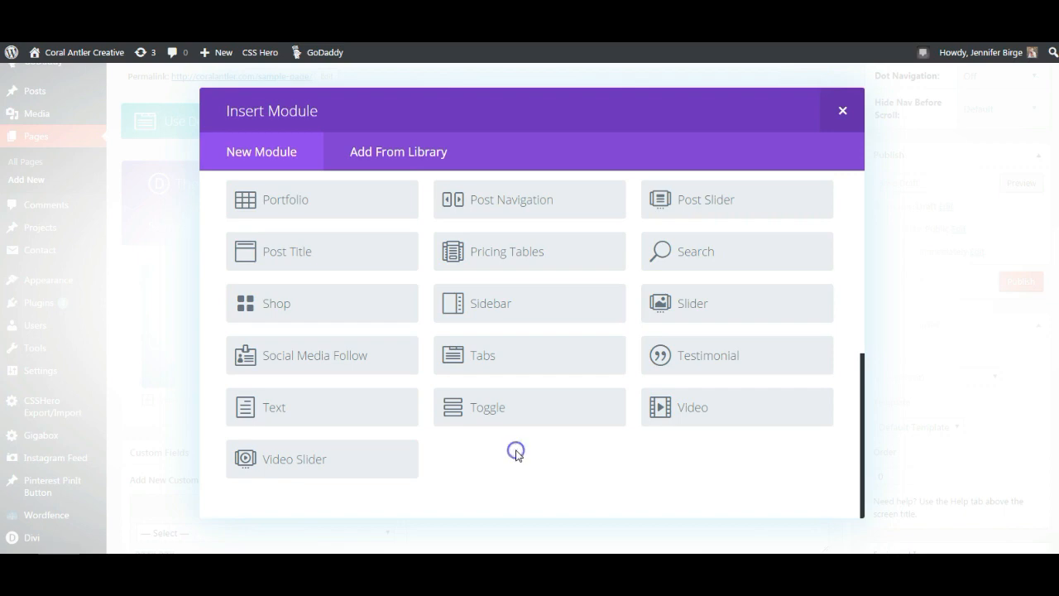
- Add a Text module with centered alignment and Dark text colour
click(335, 408)
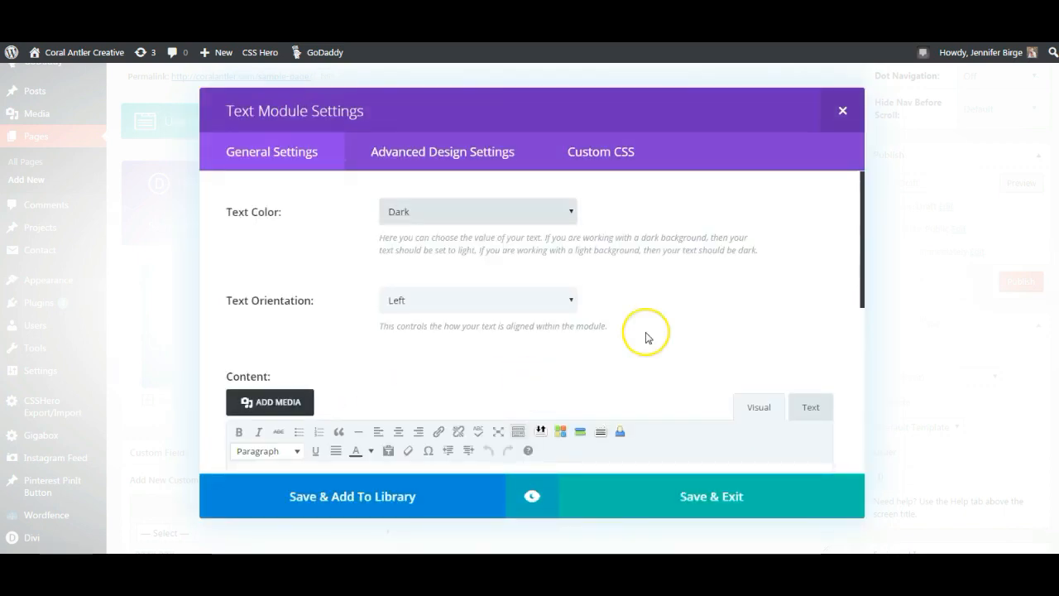
click(662, 365)
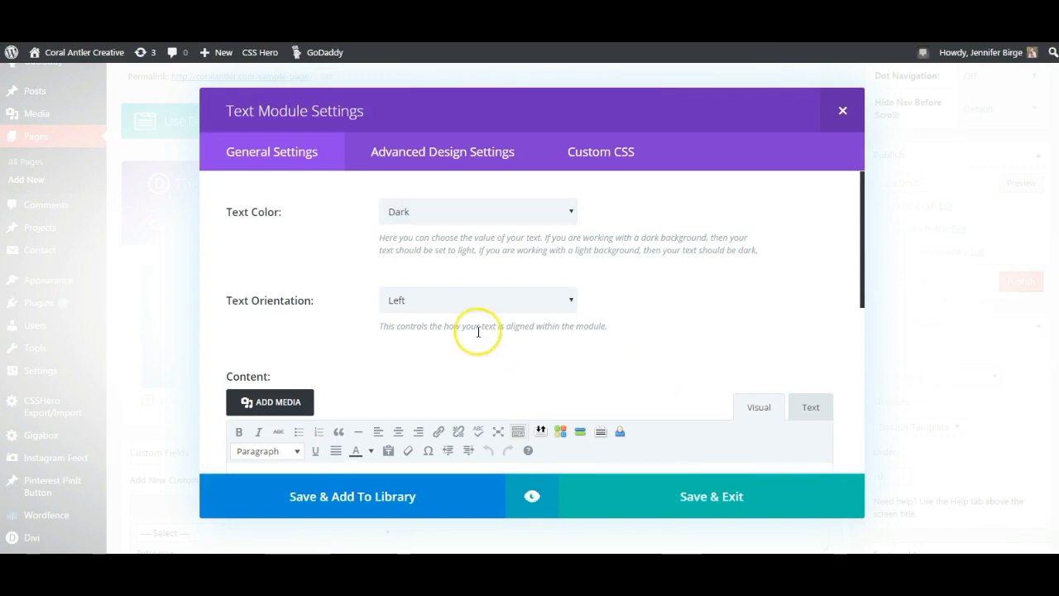
click(408, 301)
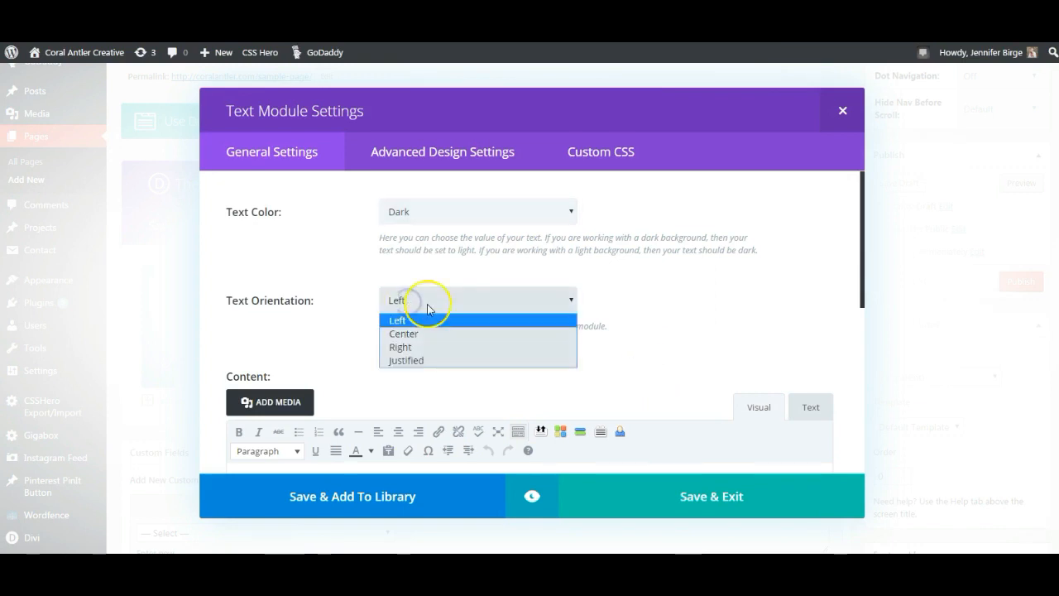
click(439, 334)
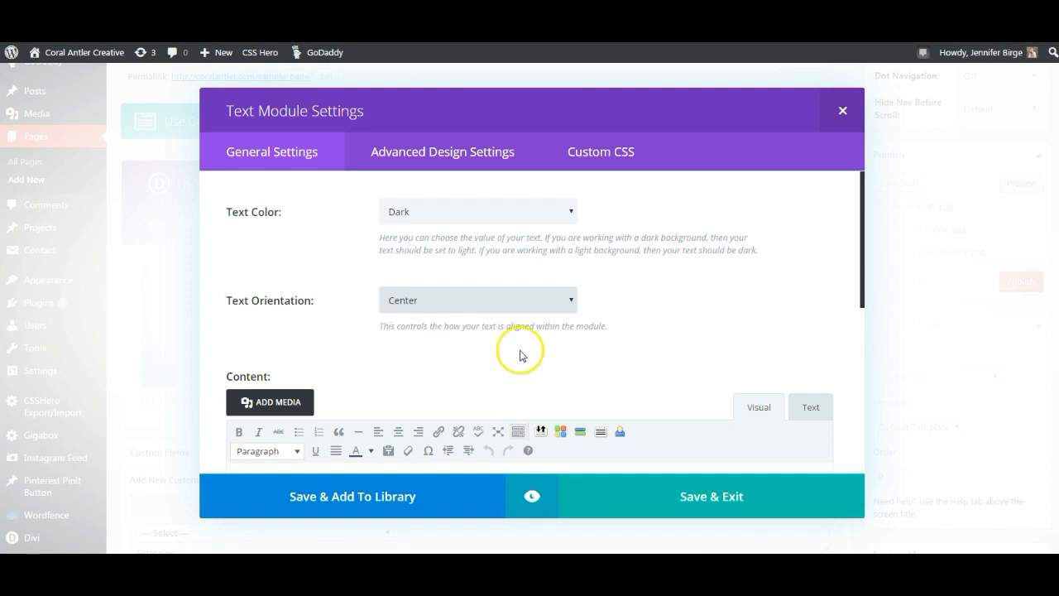
click(487, 379)
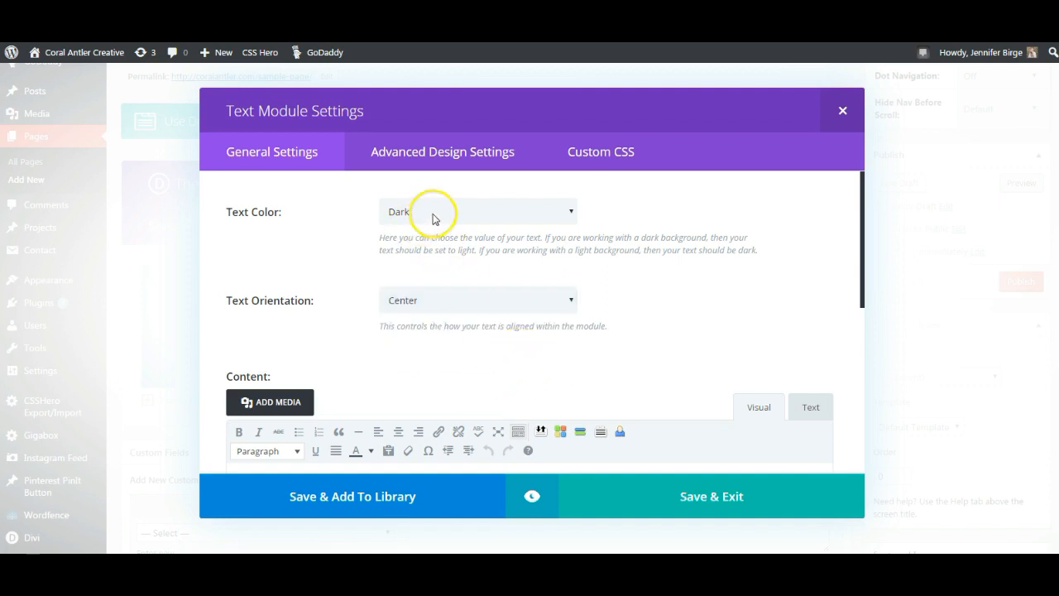
click(433, 217)
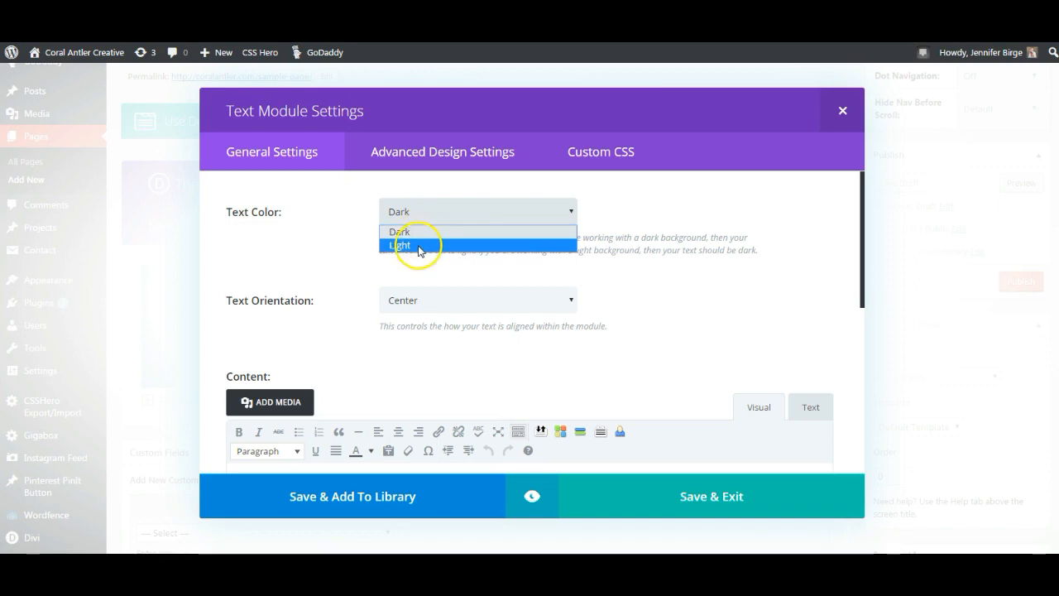
click(669, 319)
click(426, 219)
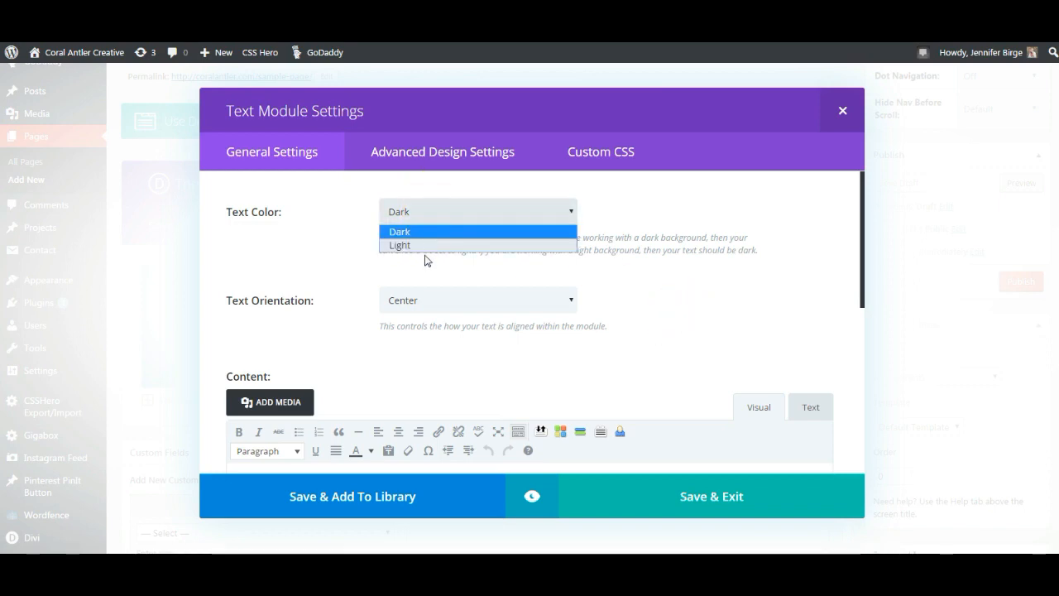
click(563, 280)
click(675, 370)
scroll(676, 370, down, 2)
- Paste the two intro paragraphs into the Text module's content
click(338, 369)
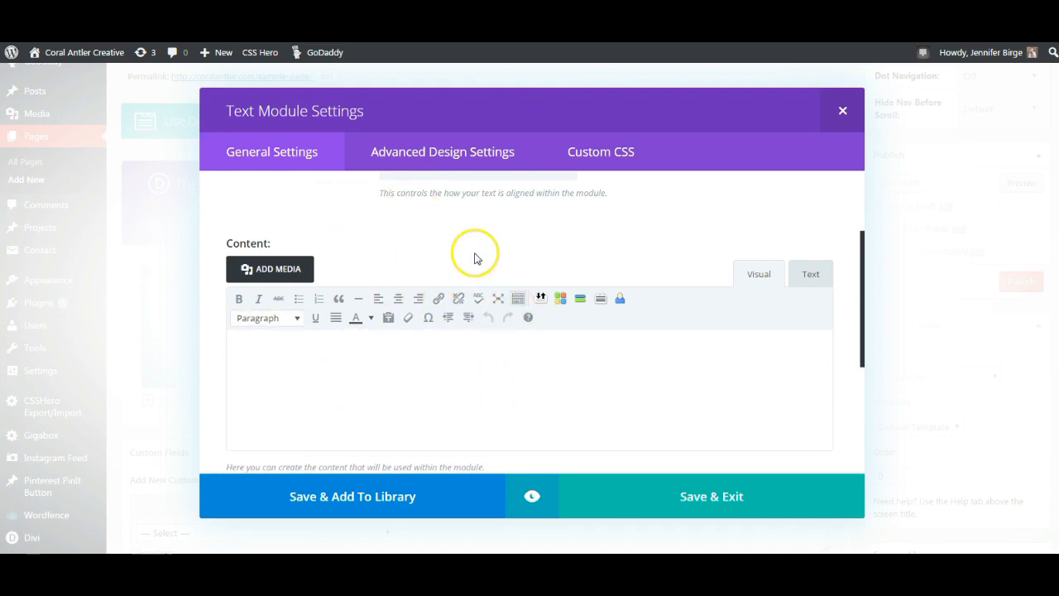
scroll(474, 256, up, 1)
scroll(463, 262, up, 1)
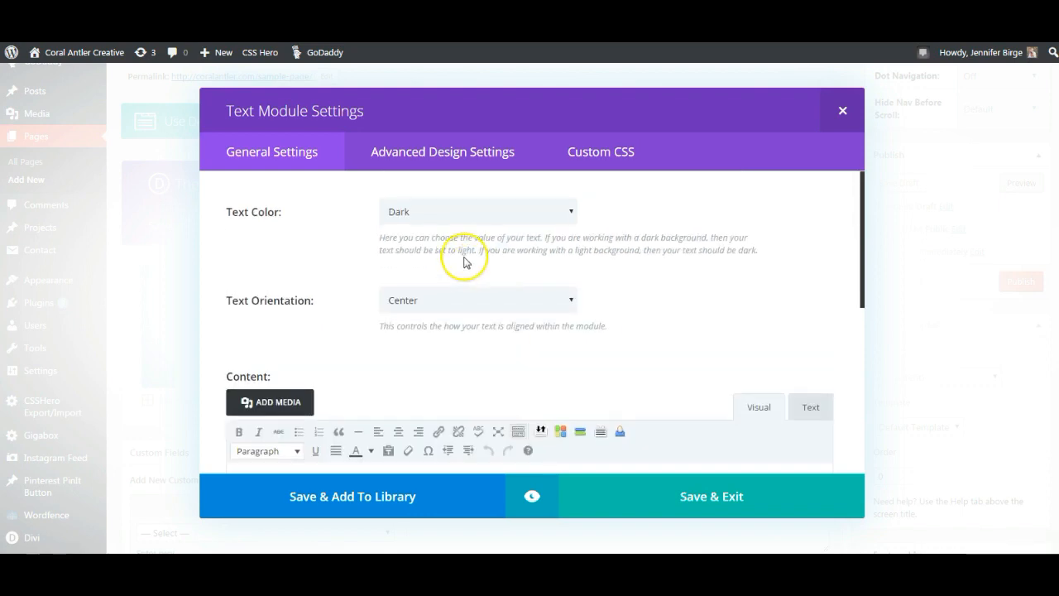
scroll(593, 324, down, 3)
click(409, 366)
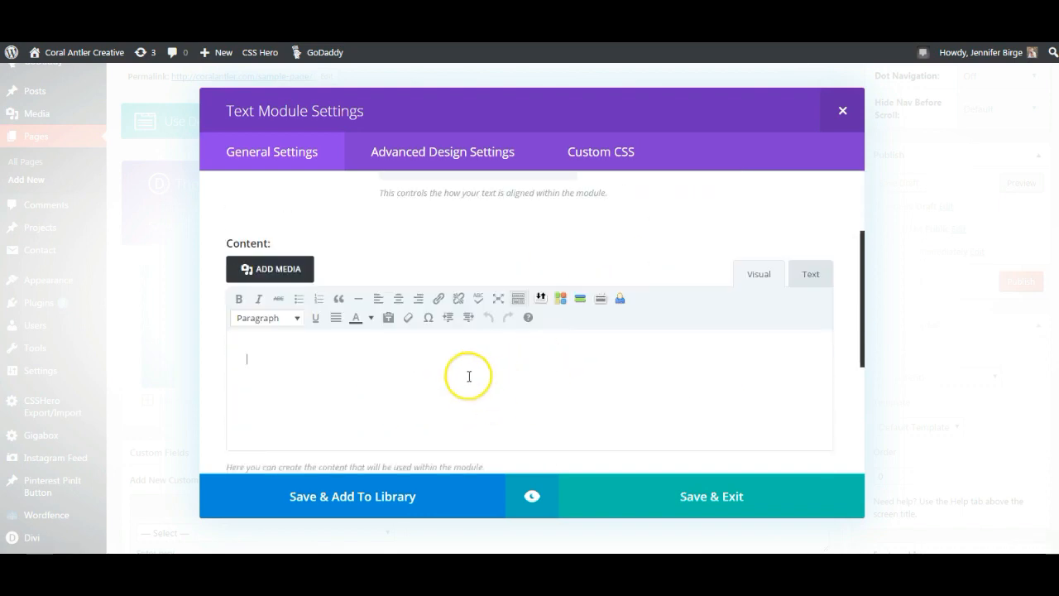
right_click(379, 350)
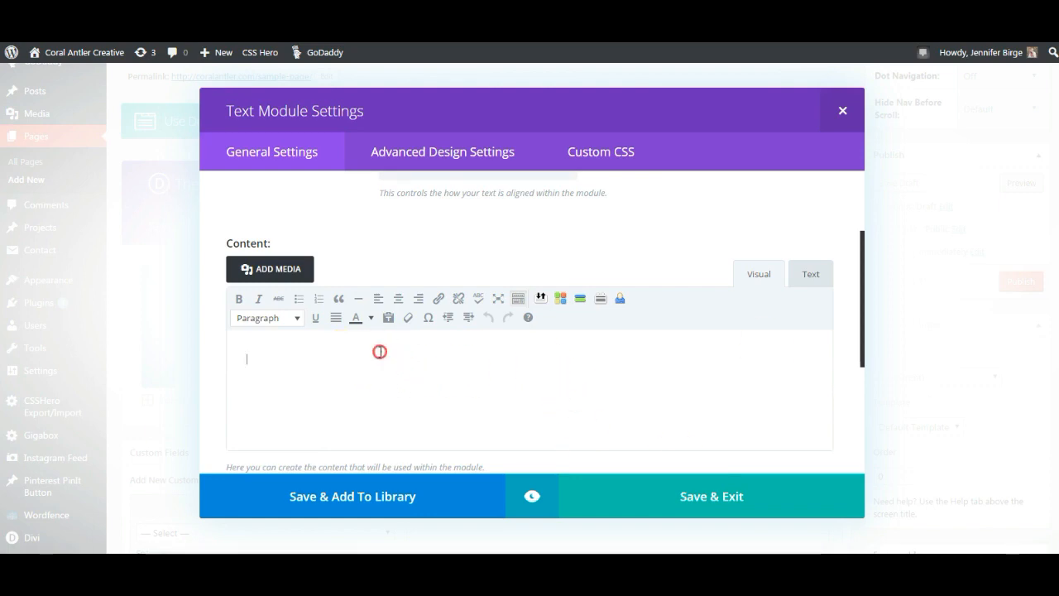
click(439, 433)
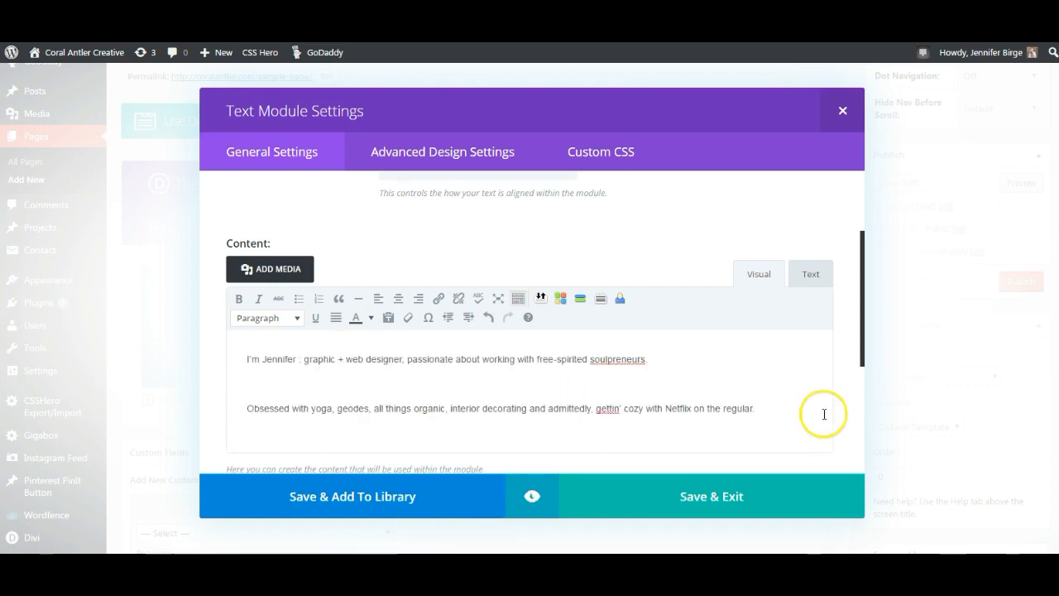
- Center both intro paragraphs, format them as Heading 3, and save the module
drag(773, 409, 171, 343)
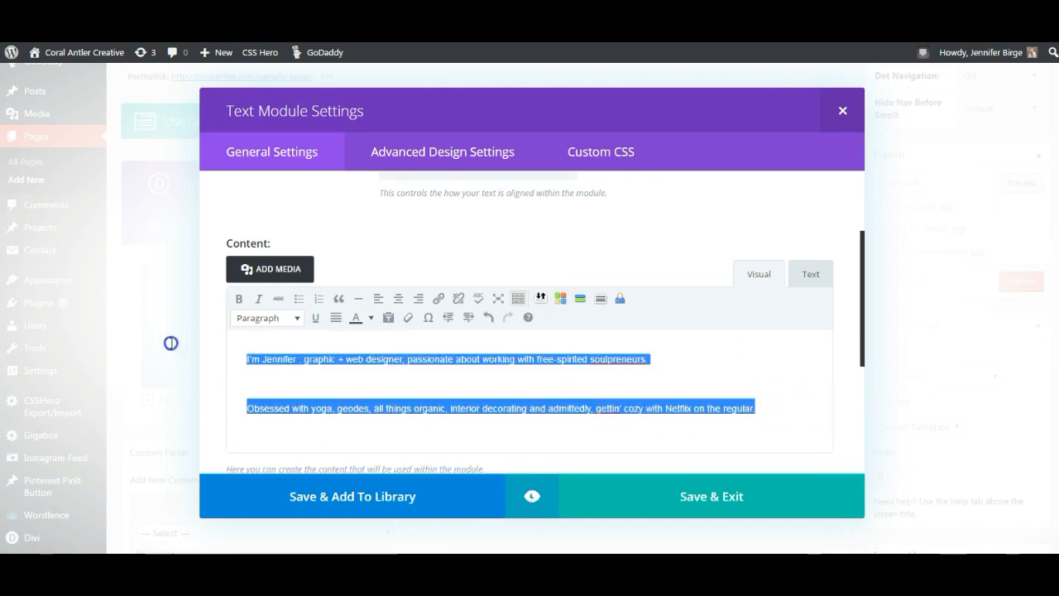
click(399, 299)
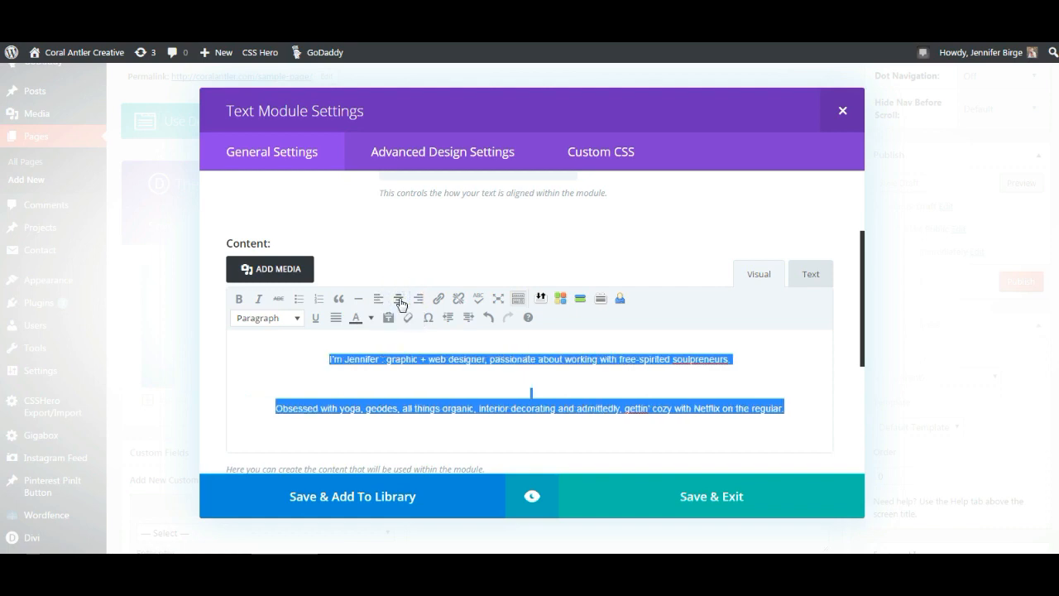
click(298, 318)
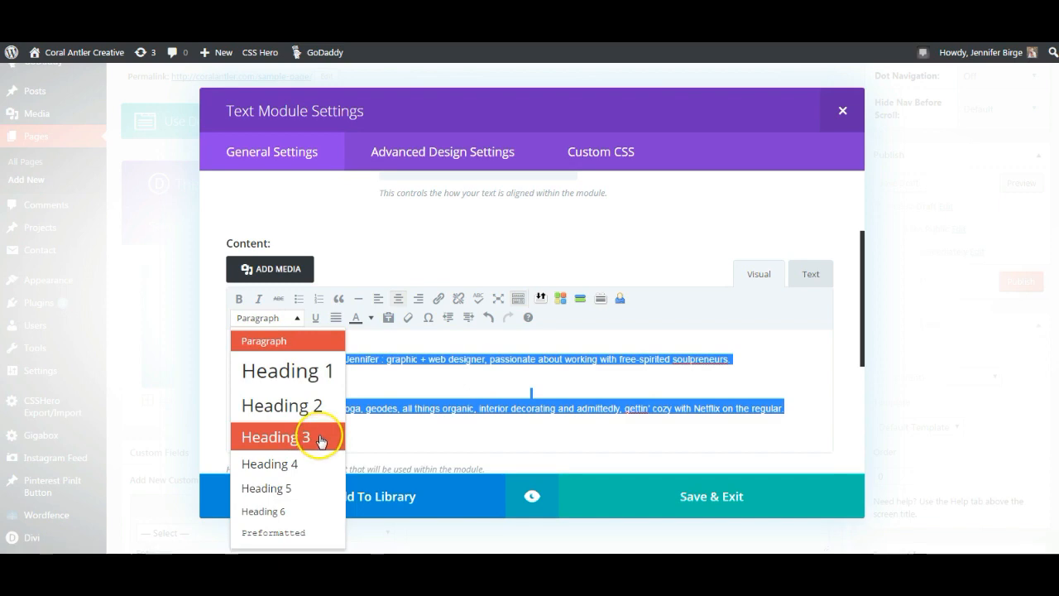
click(277, 437)
click(696, 450)
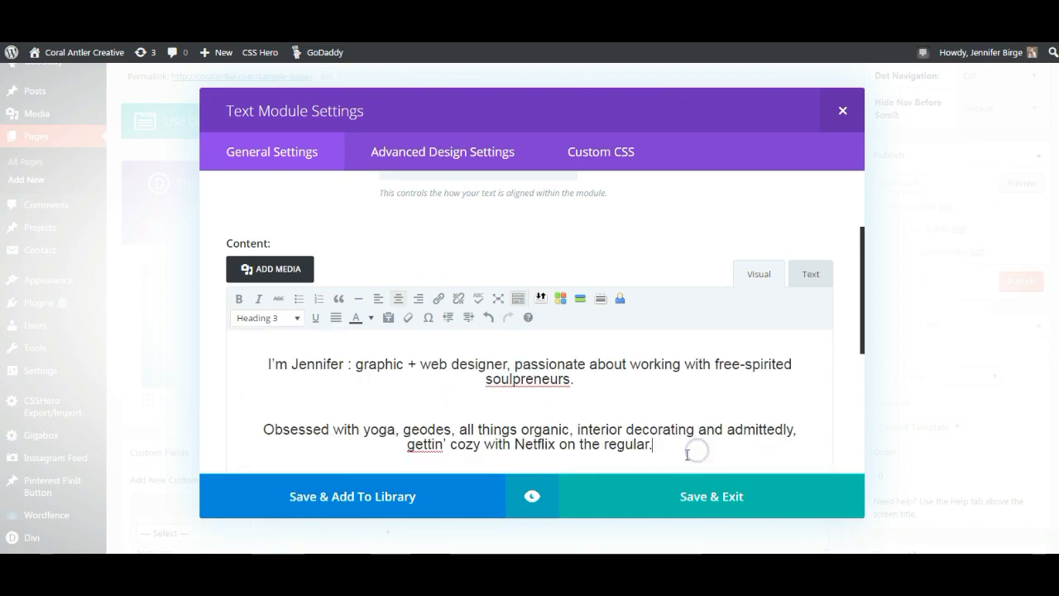
scroll(653, 411, down, 3)
click(712, 496)
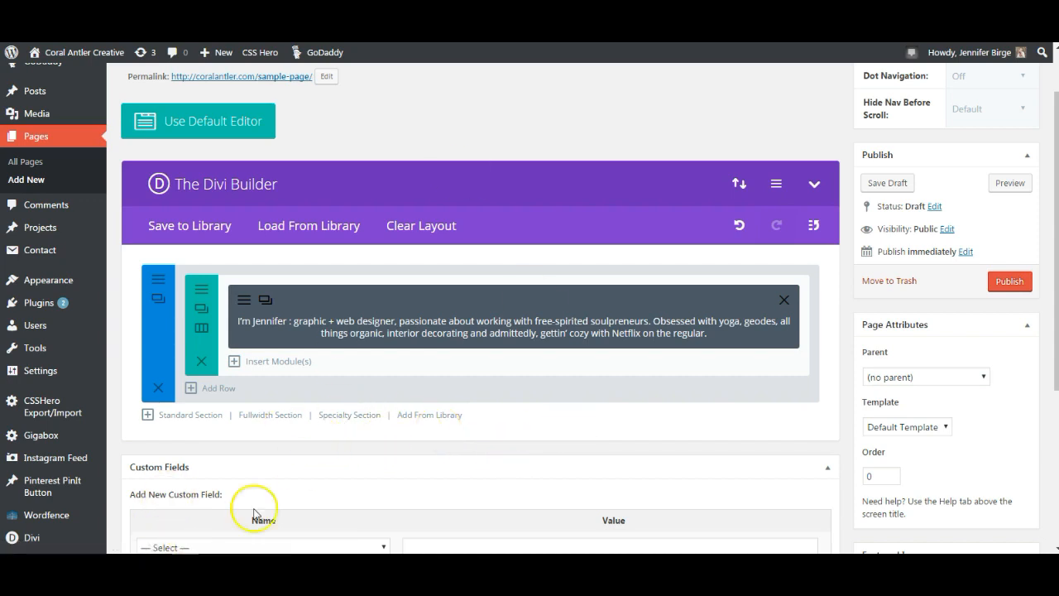
- Add a fullwidth section with a Fullwidth Image module below the intro text
click(275, 418)
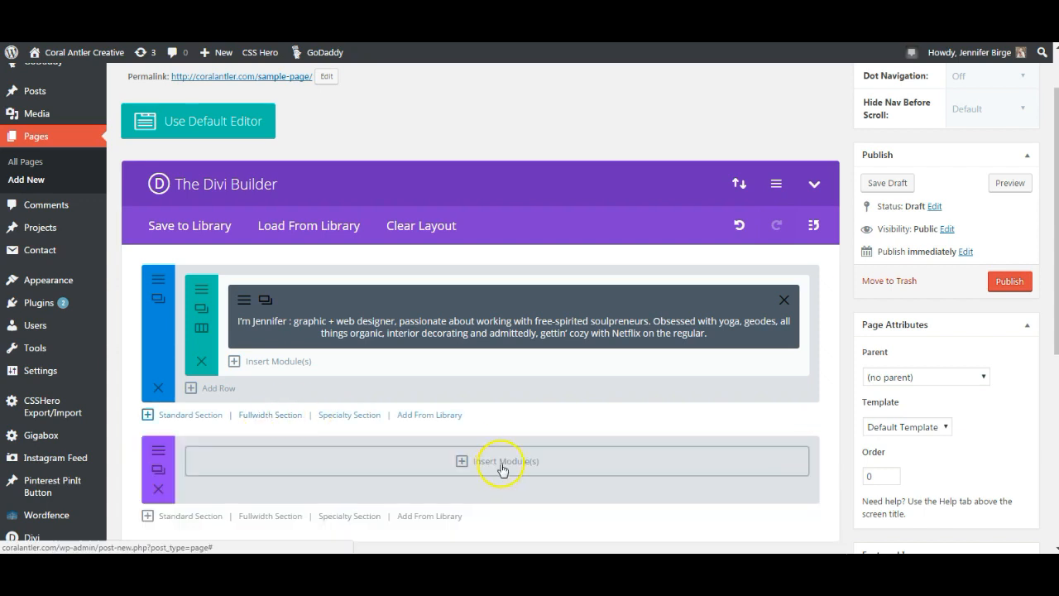
click(503, 466)
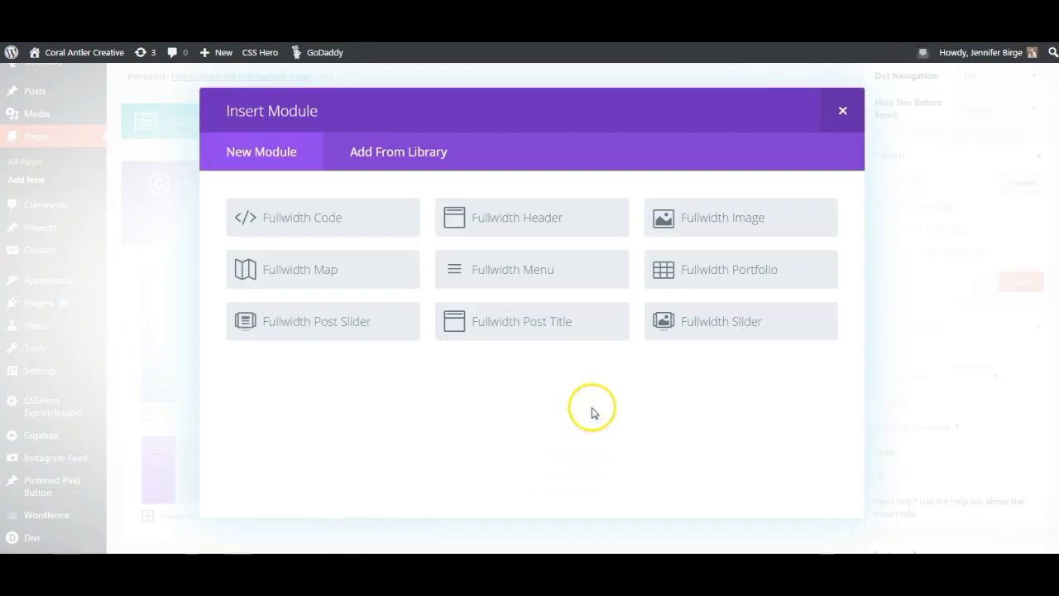
click(743, 219)
click(466, 212)
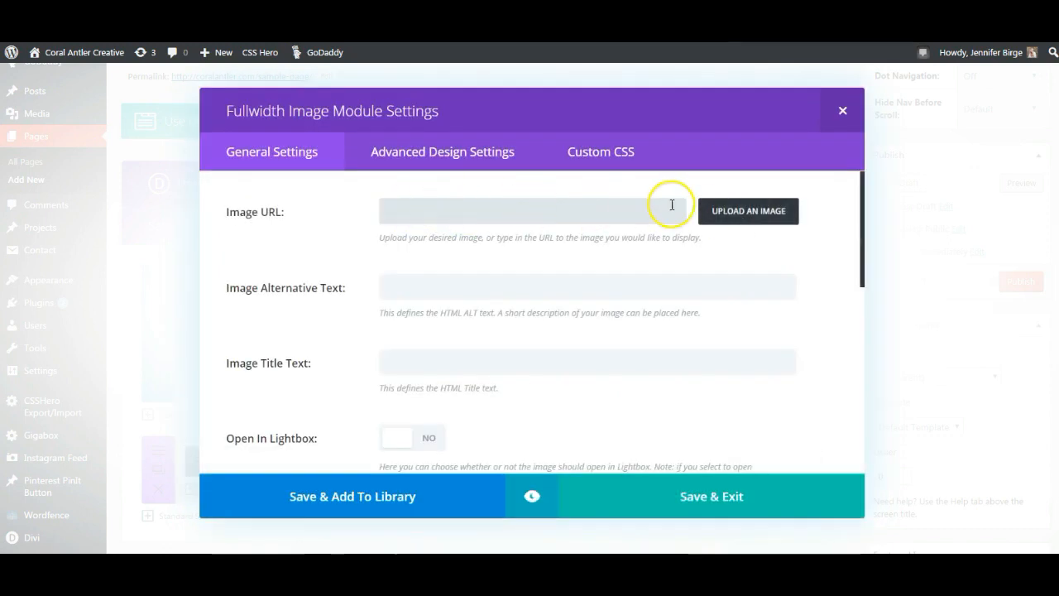
click(760, 212)
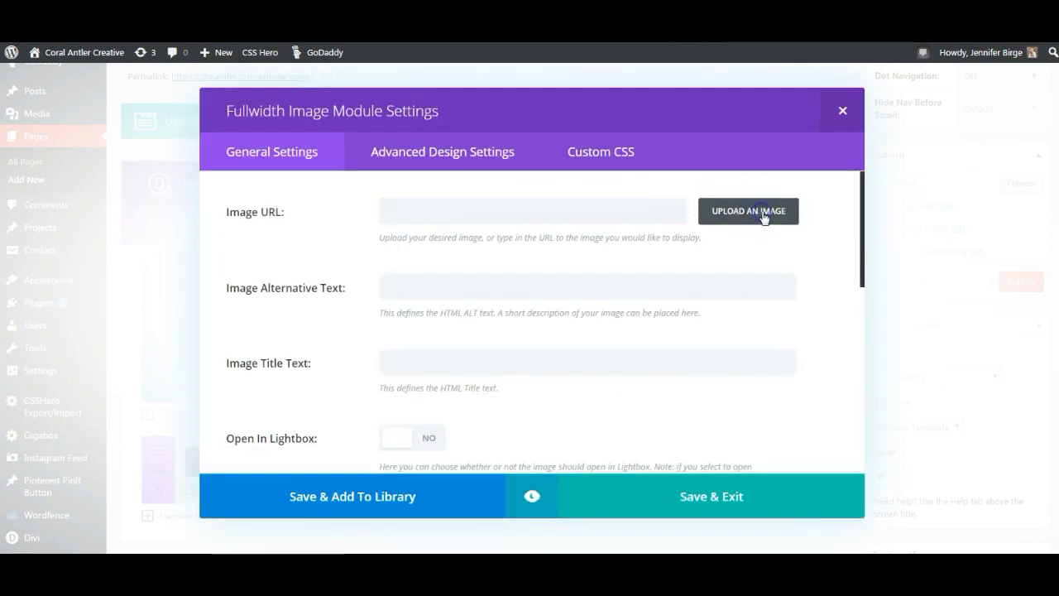
- Upload sentence box, workwithme and website-header2, and set website-header2 as the module's image
click(37, 112)
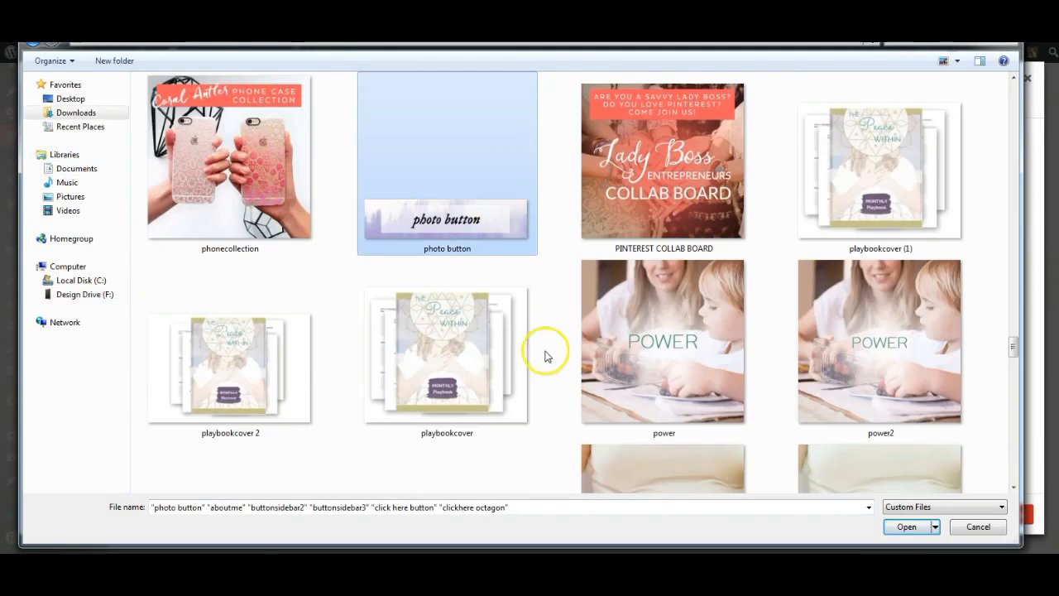
scroll(544, 355, down, 15)
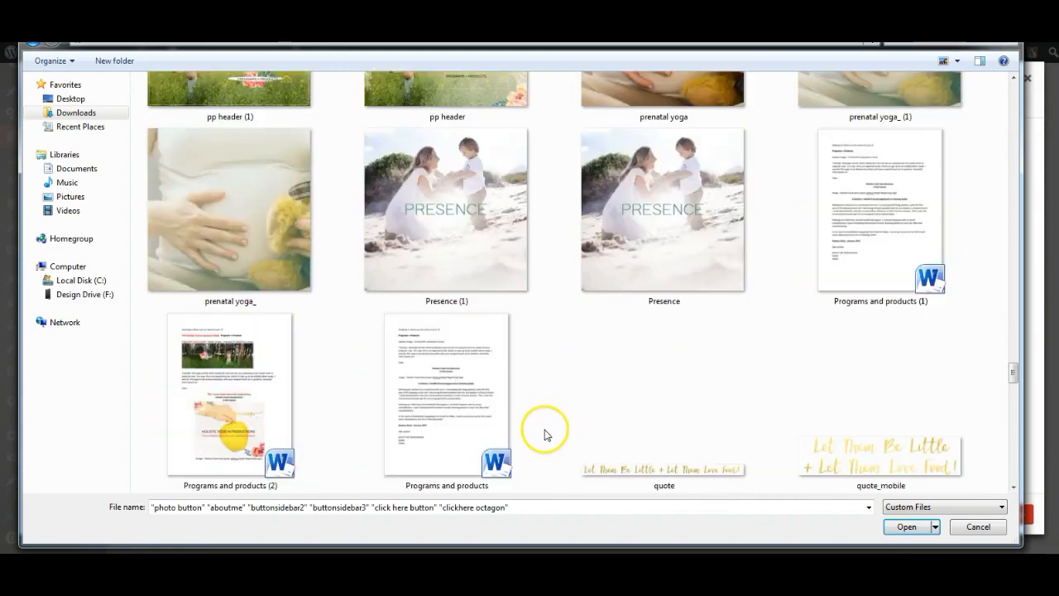
ctrl+click(489, 279)
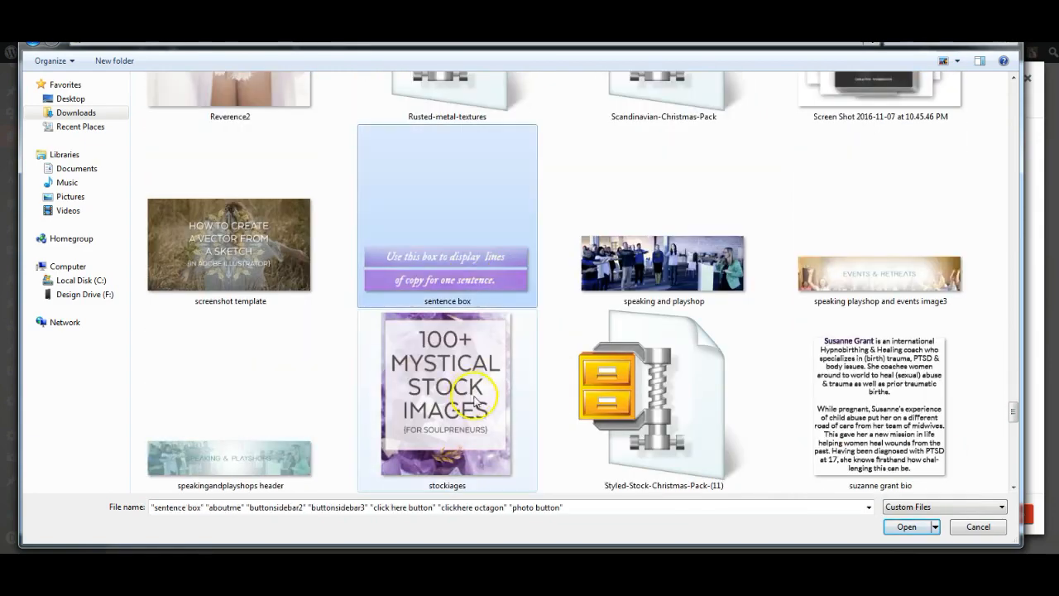
scroll(529, 426, down, 10)
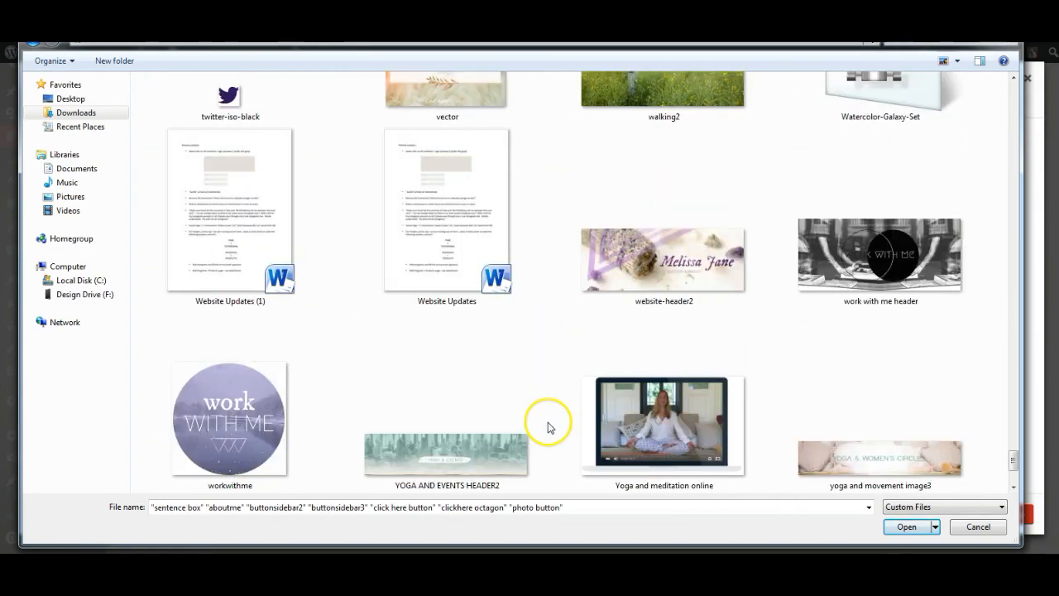
ctrl+click(178, 401)
ctrl+click(610, 299)
scroll(570, 421, down, 2)
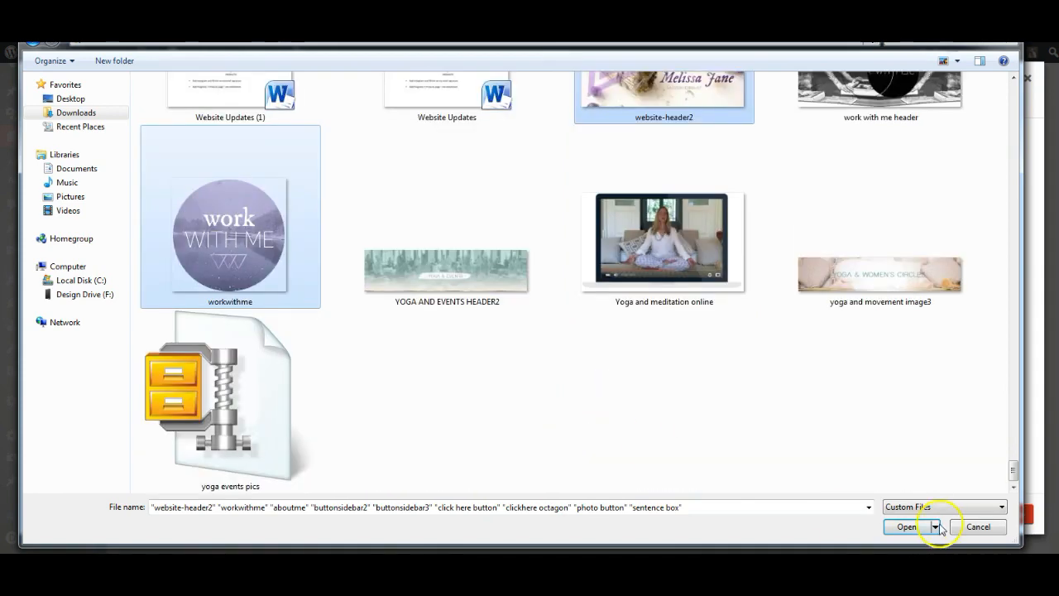
click(909, 527)
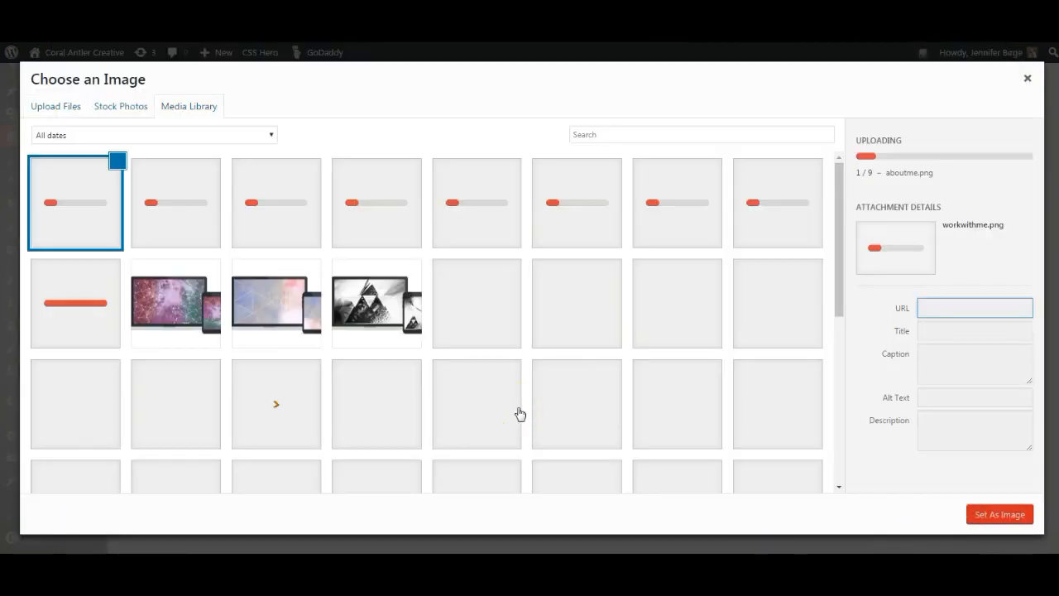
click(157, 218)
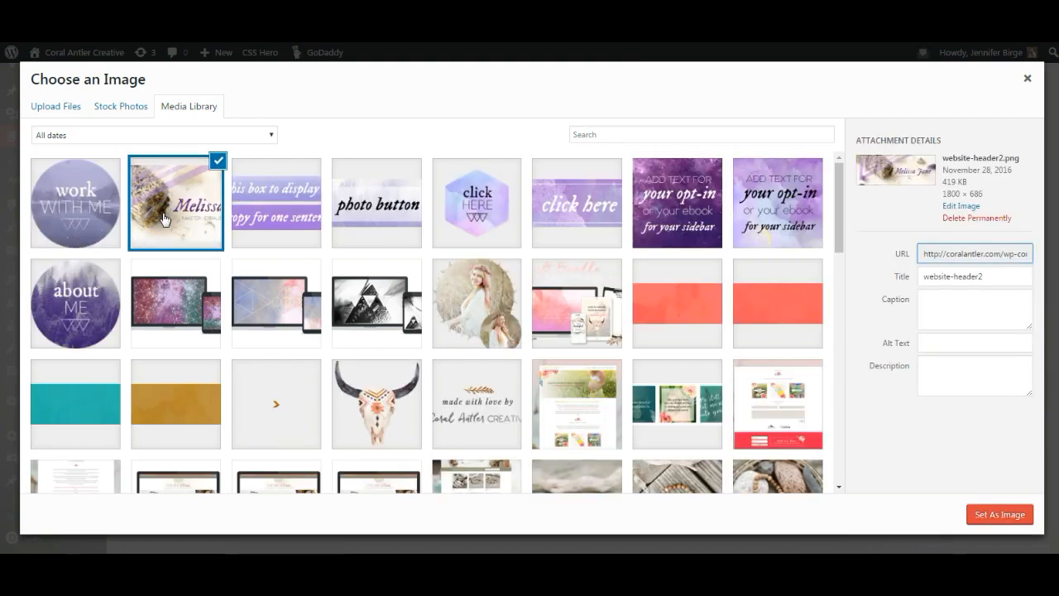
click(998, 514)
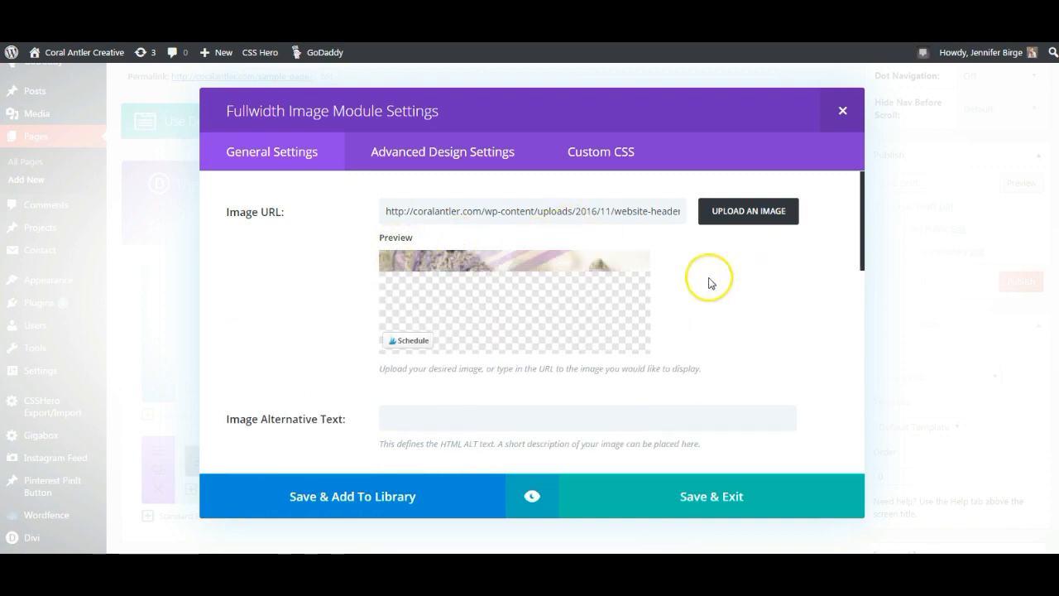
- Set the image's animation to No Animation and save the module
scroll(825, 399, down, 2)
scroll(825, 399, down, 5)
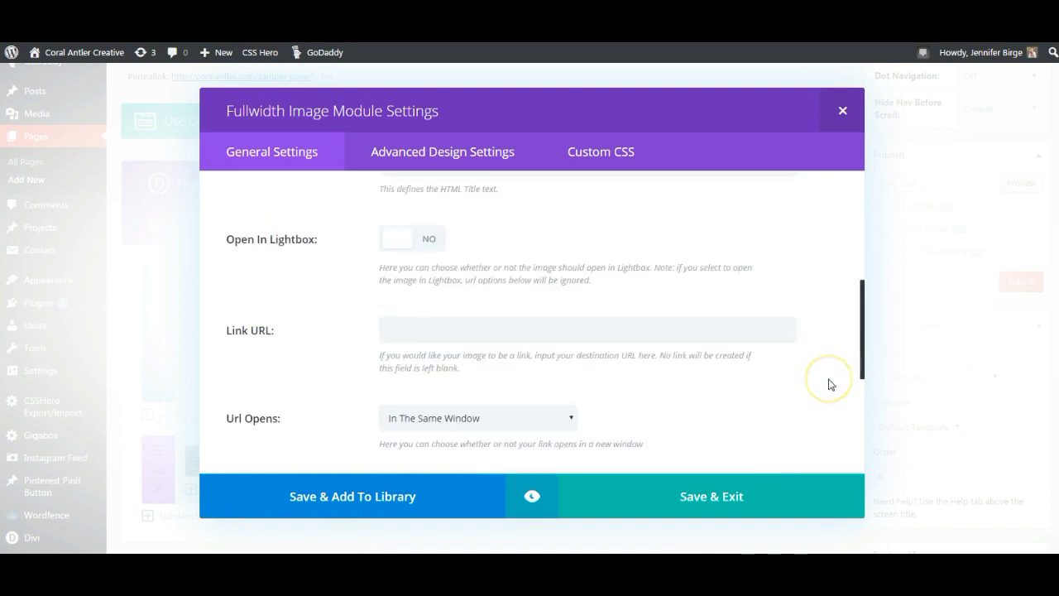
scroll(831, 385, down, 1)
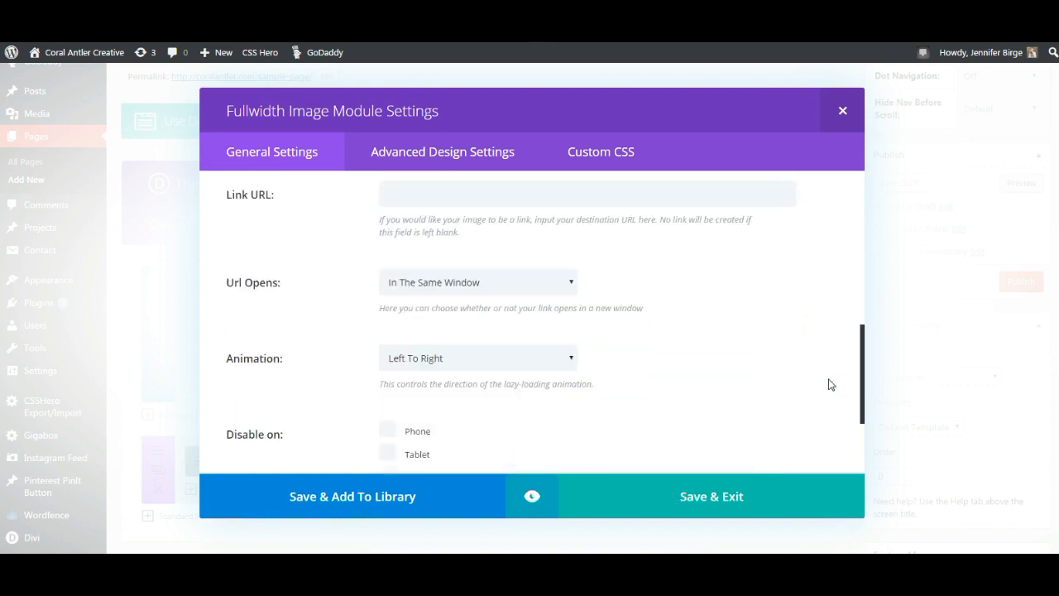
click(568, 358)
click(446, 444)
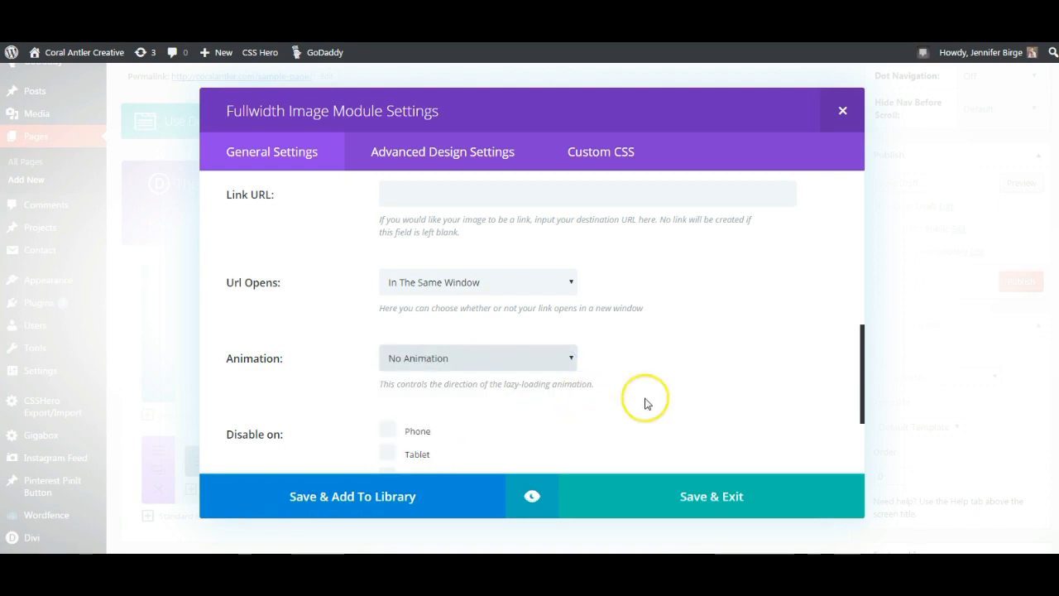
scroll(716, 411, down, 1)
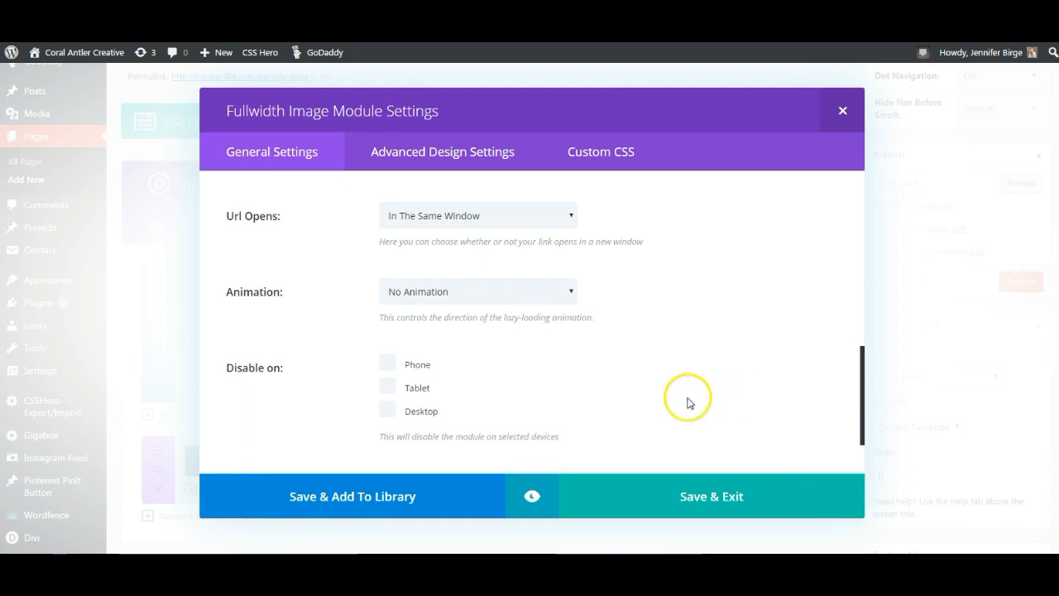
scroll(711, 406, down, 1)
click(713, 498)
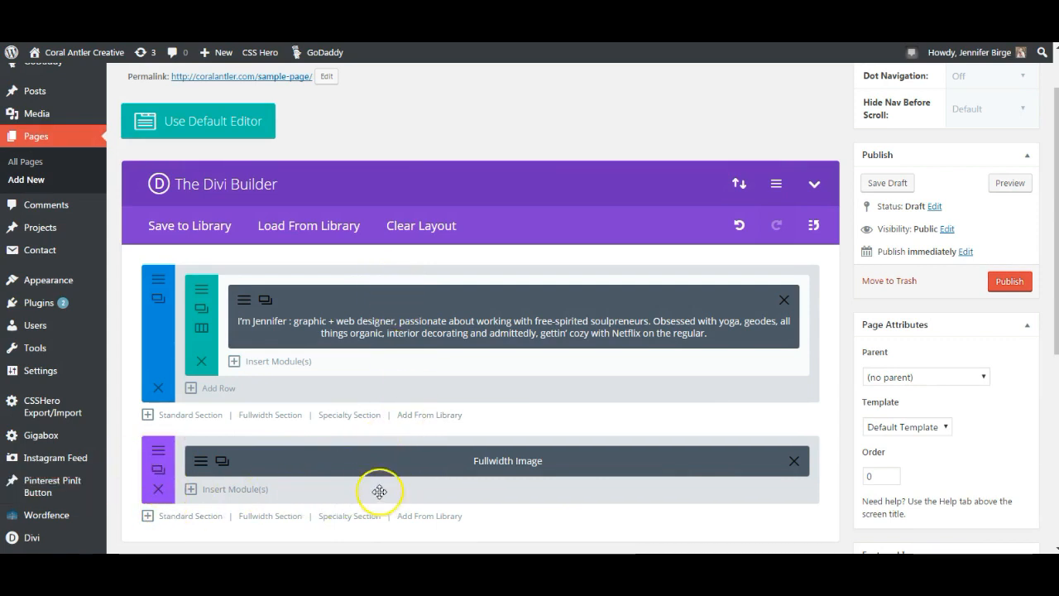
- Move the header image section above the intro text and preview the draft page
drag(402, 496, 395, 315)
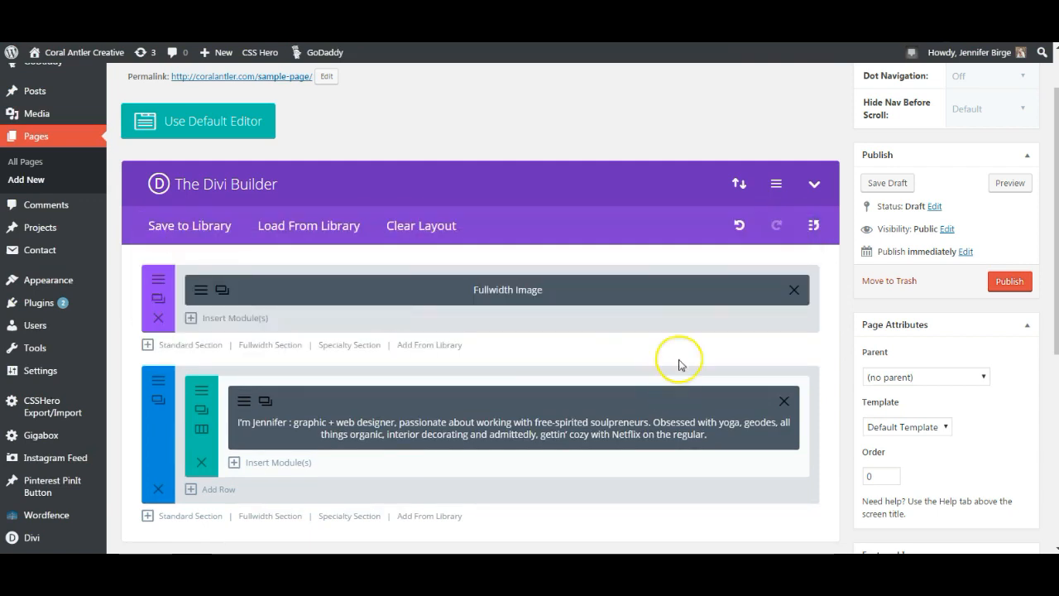
click(1010, 183)
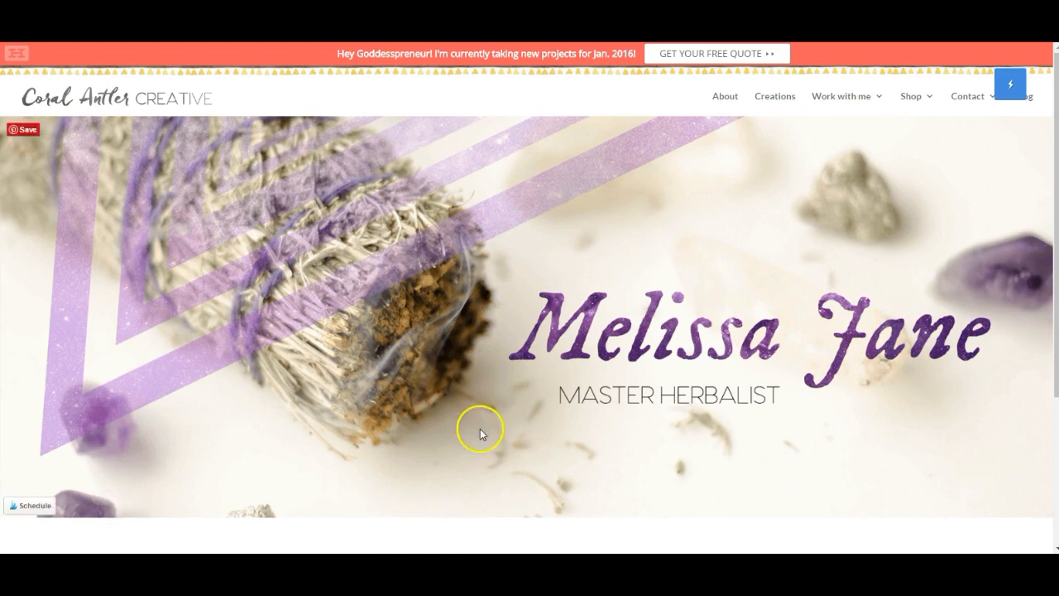
scroll(491, 441, down, 2)
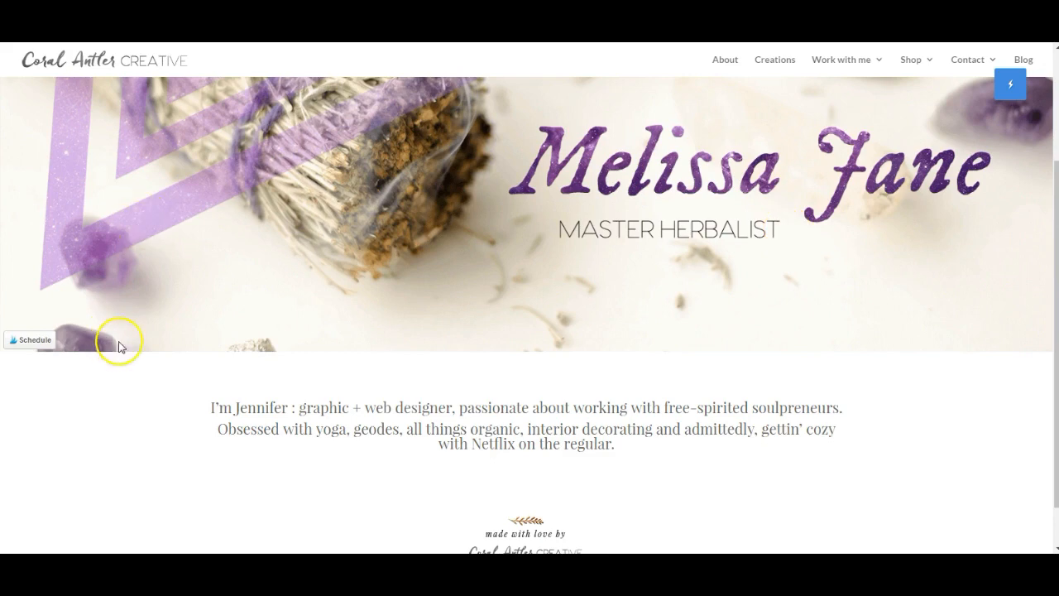
scroll(607, 473, down, 1)
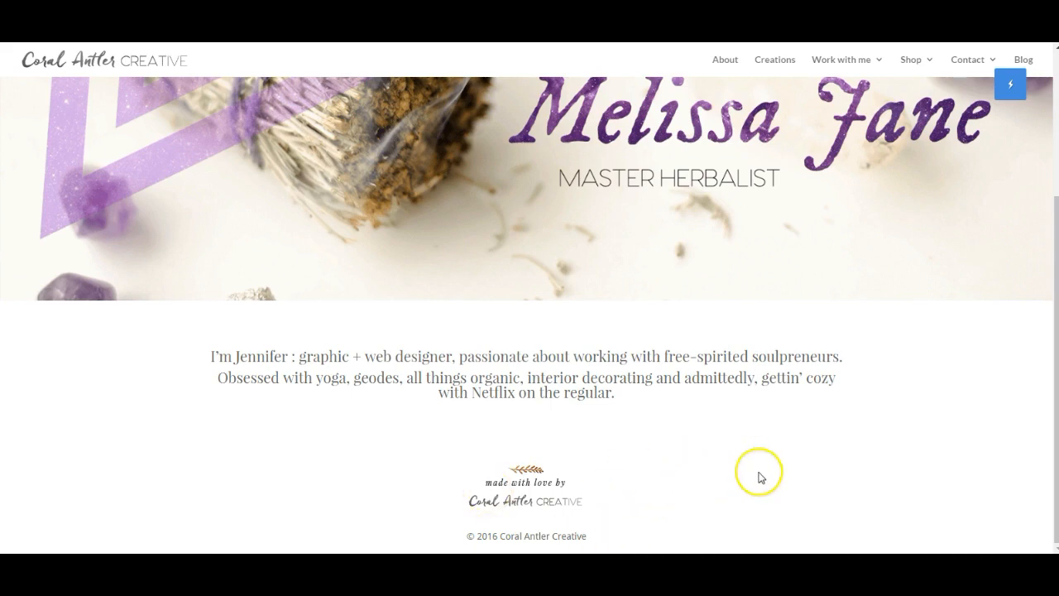
drag(649, 395, 235, 348)
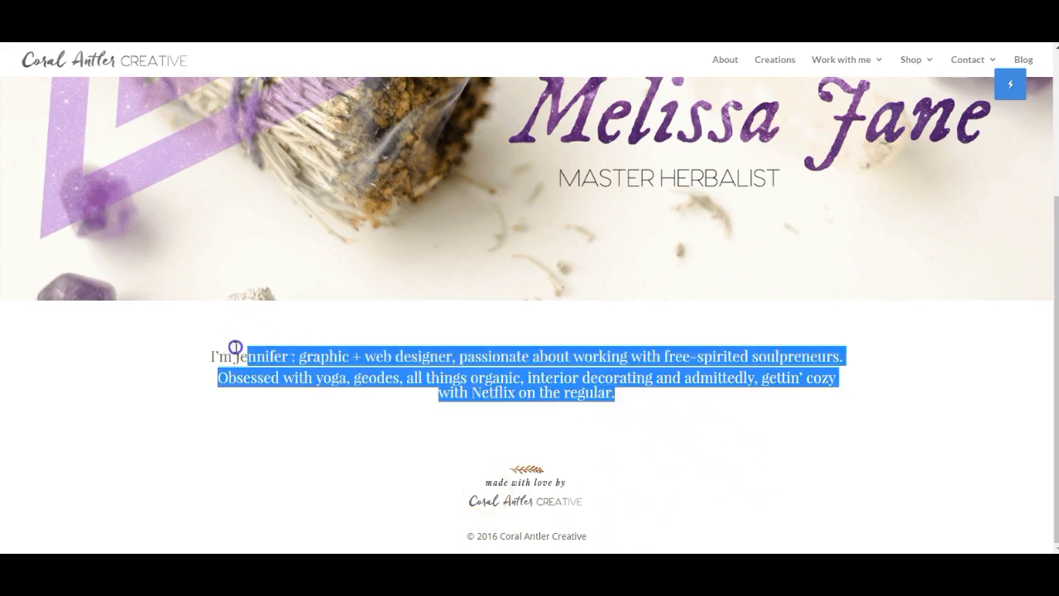
click(693, 406)
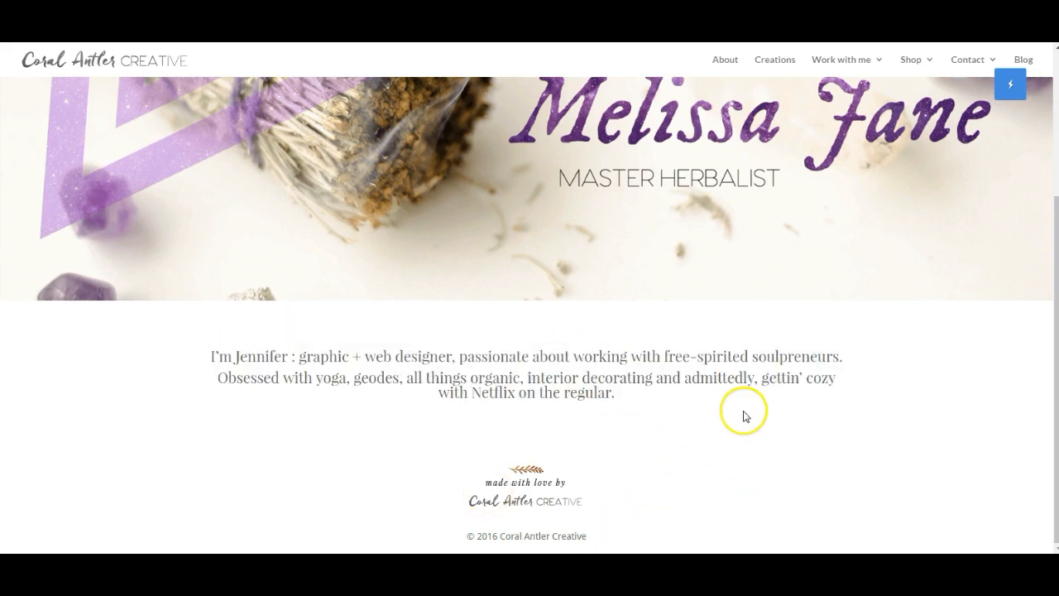
scroll(744, 420, up, 2)
scroll(744, 420, down, 2)
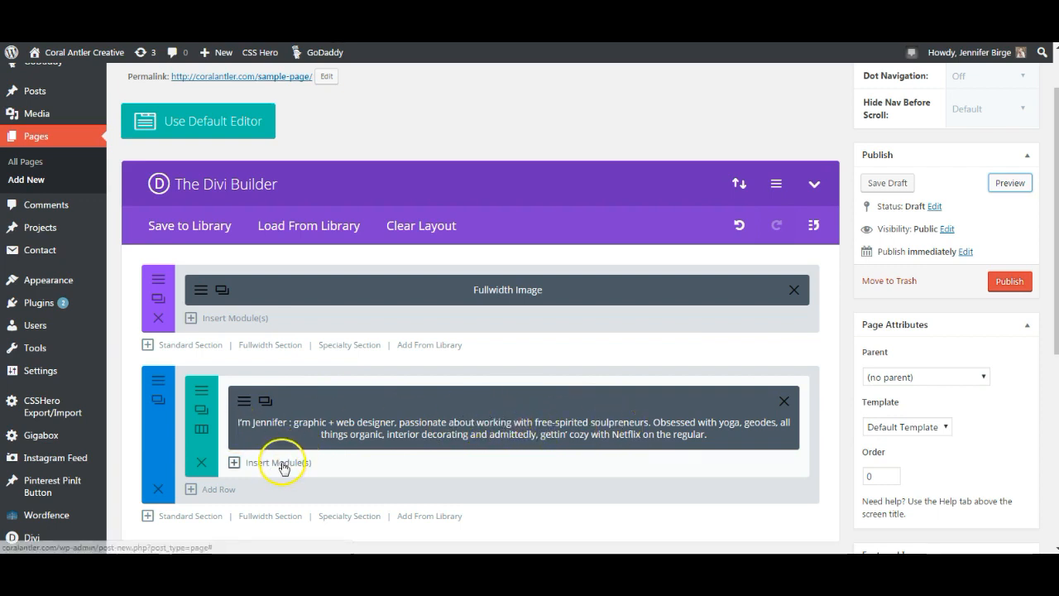
- Add a second, center-aligned Text module to the intro row
click(367, 466)
scroll(351, 452, down, 1)
scroll(351, 451, down, 4)
click(337, 422)
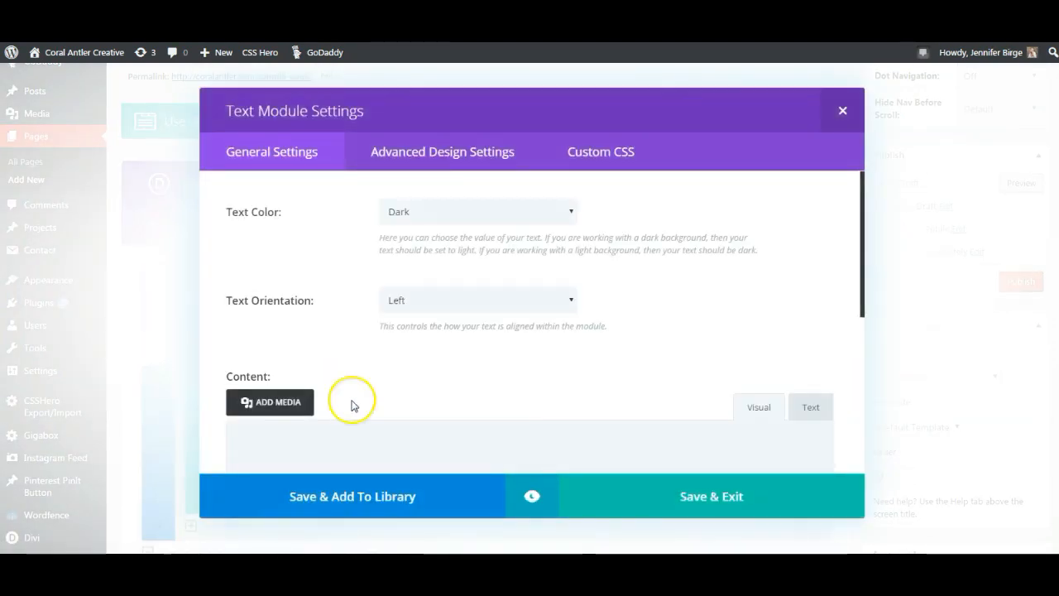
click(447, 304)
click(425, 339)
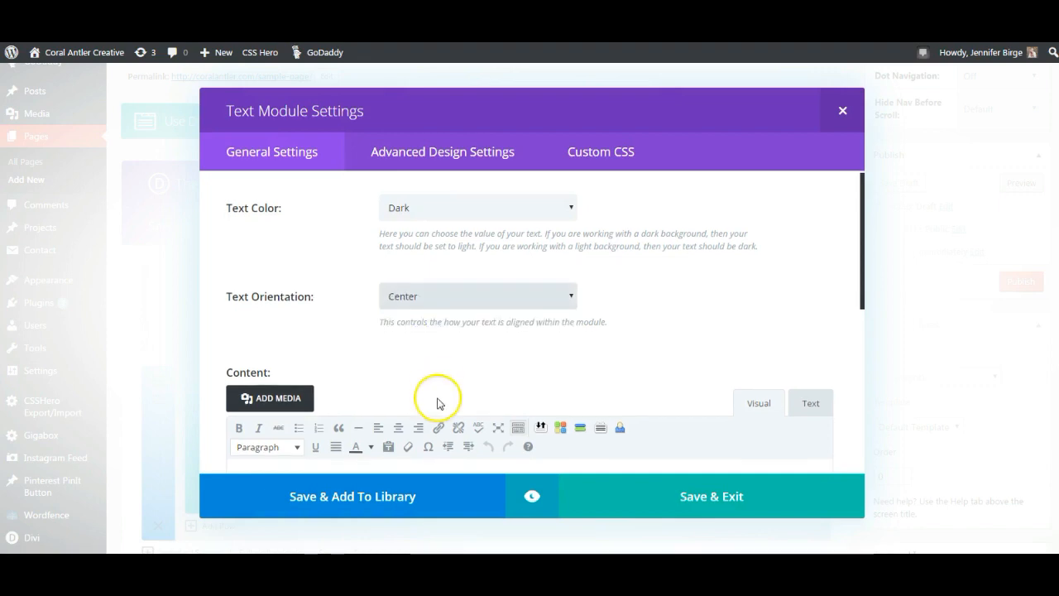
scroll(437, 397, down, 1)
click(473, 427)
- Insert the triangle image, save the module, and move it above the intro text
click(288, 341)
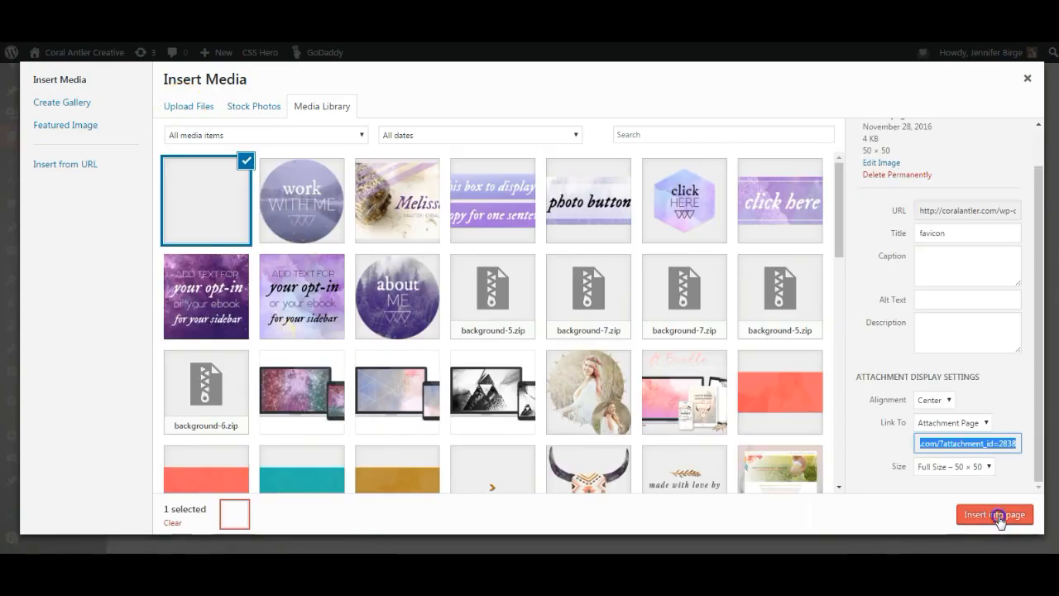
click(997, 516)
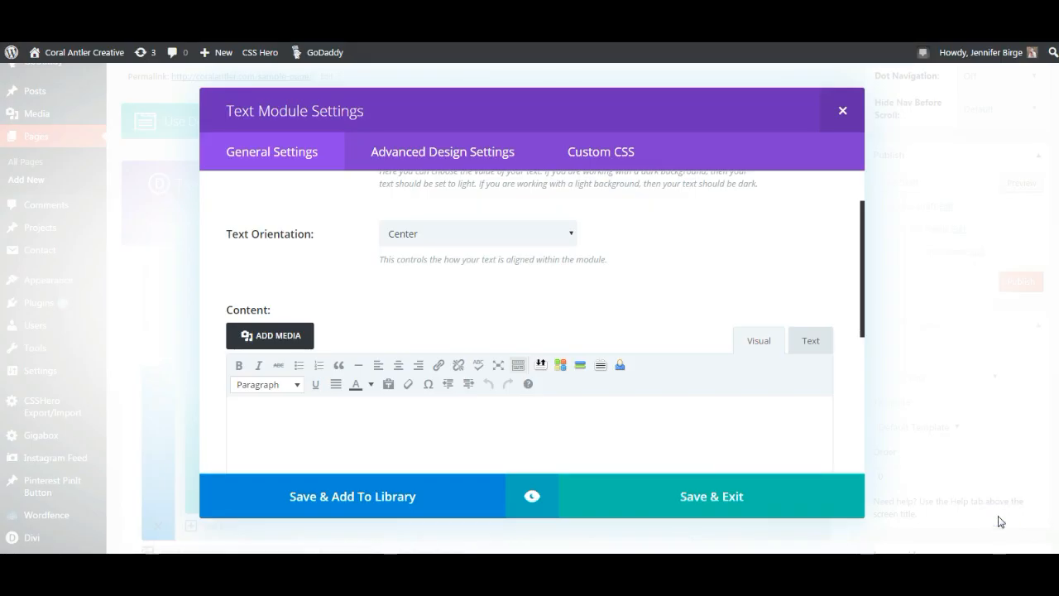
scroll(547, 449, down, 1)
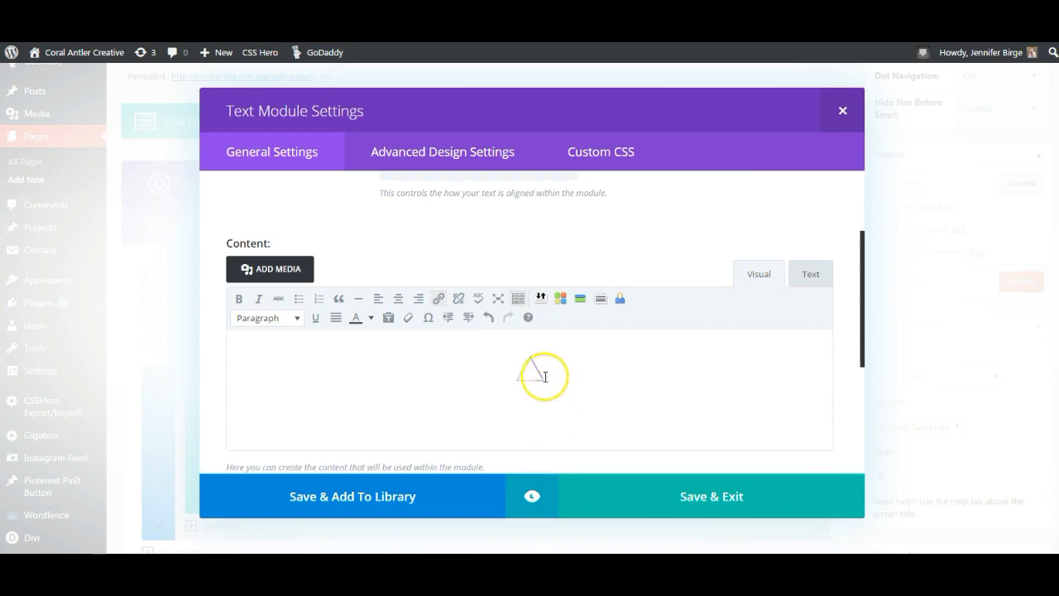
click(535, 371)
scroll(580, 369, down, 1)
click(725, 503)
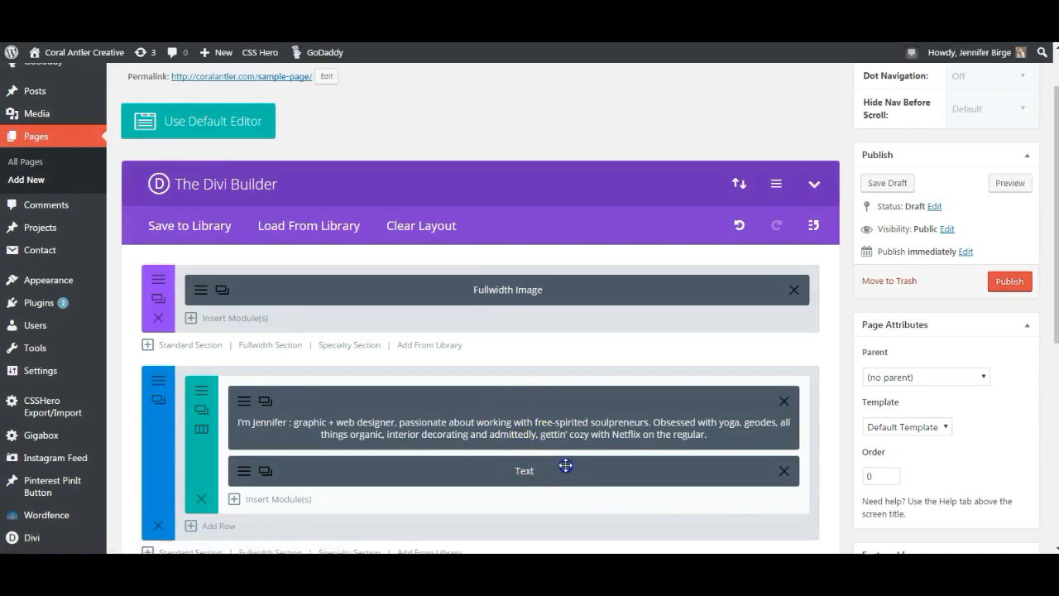
drag(565, 466, 560, 418)
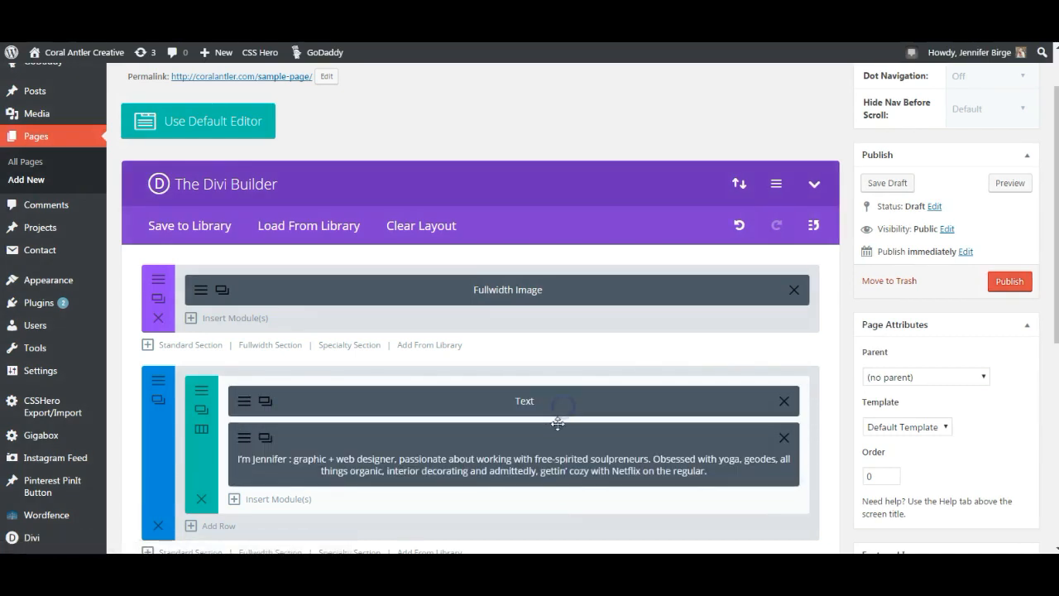
click(1011, 185)
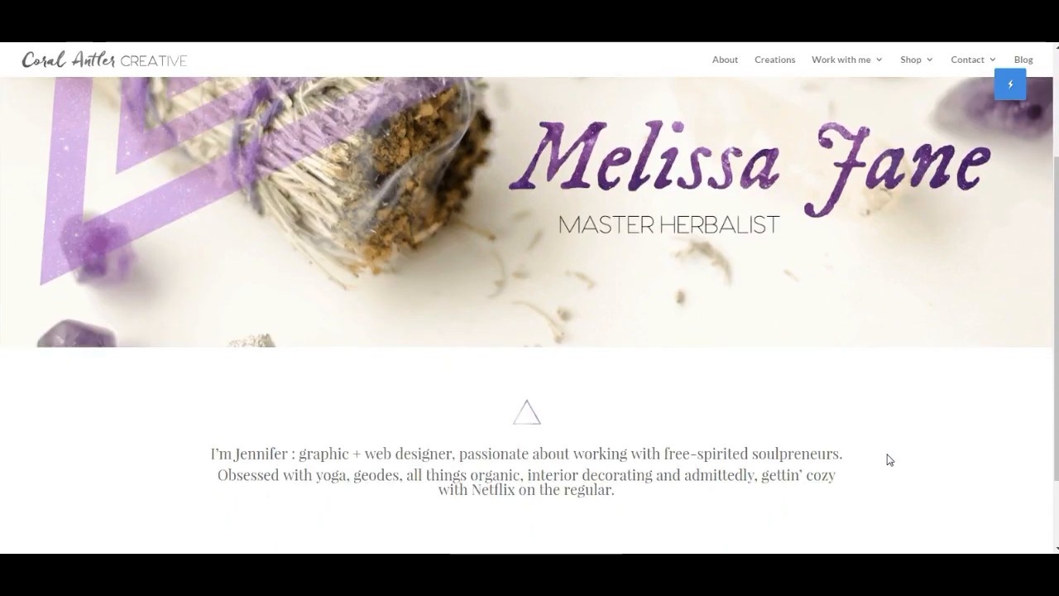
scroll(890, 461, down, 2)
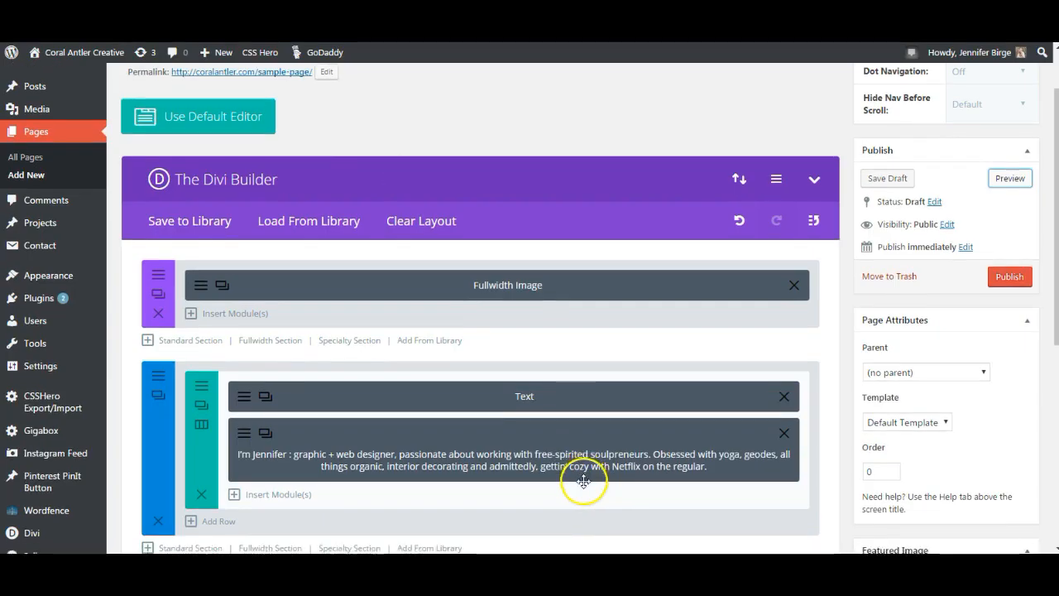
scroll(580, 485, down, 3)
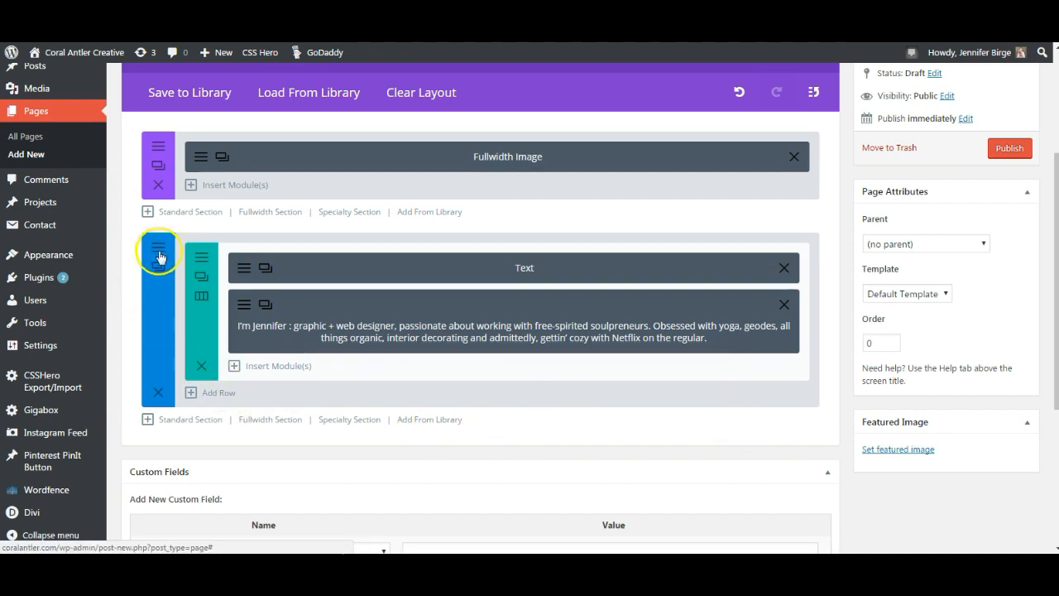
- Add a 1/3+1/3+1/3 row and put a center-oriented Text module in its first column
click(219, 393)
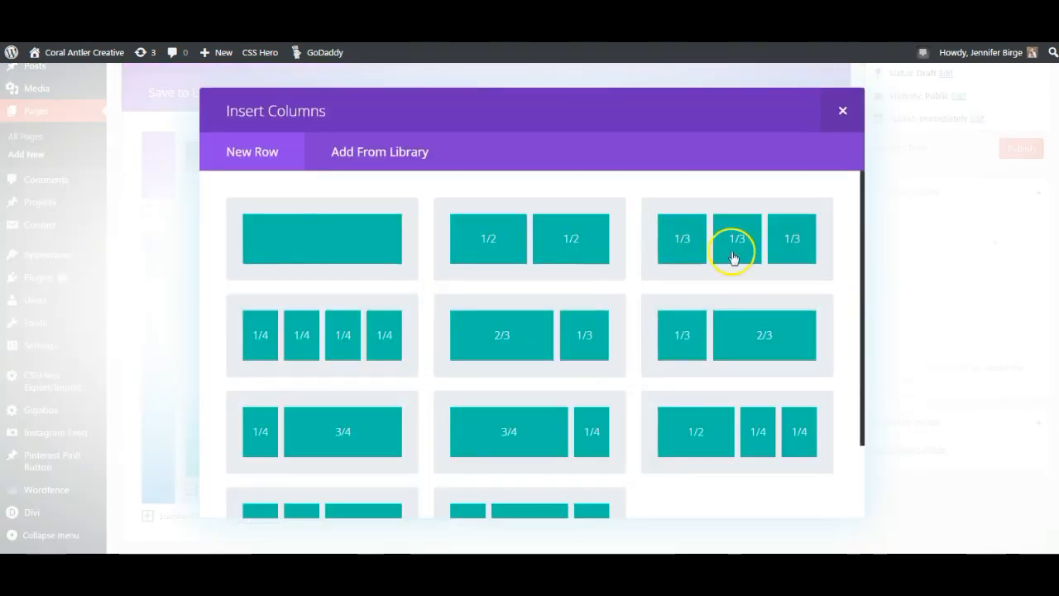
click(740, 253)
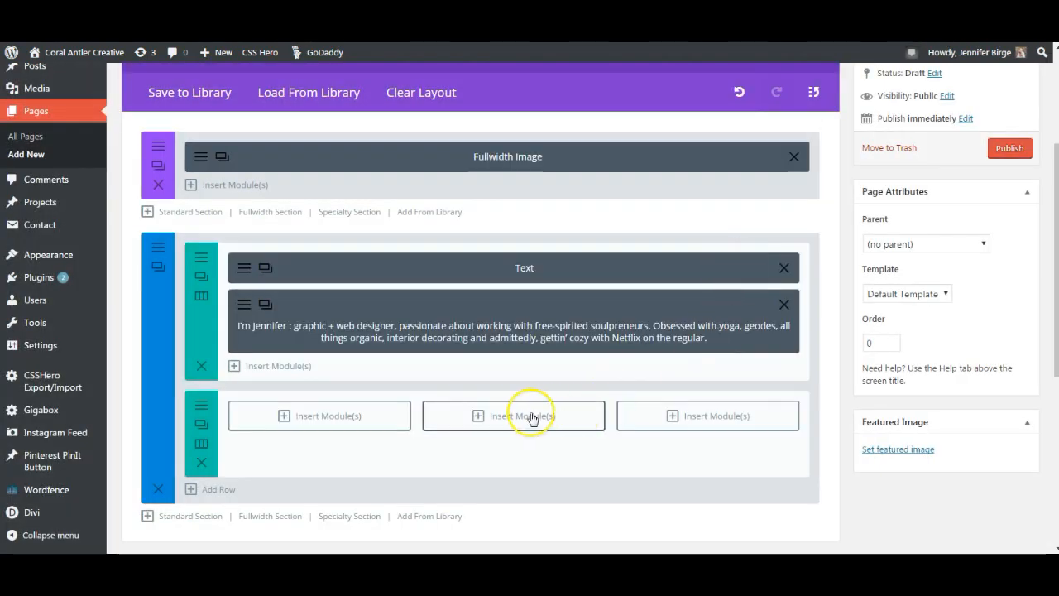
click(325, 420)
scroll(326, 422, down, 10)
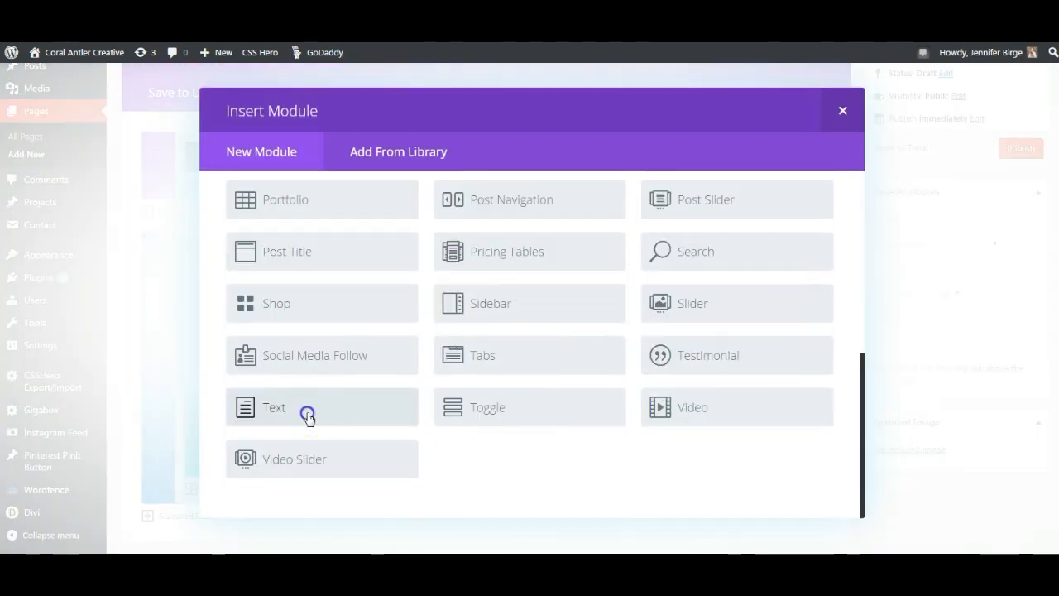
click(307, 416)
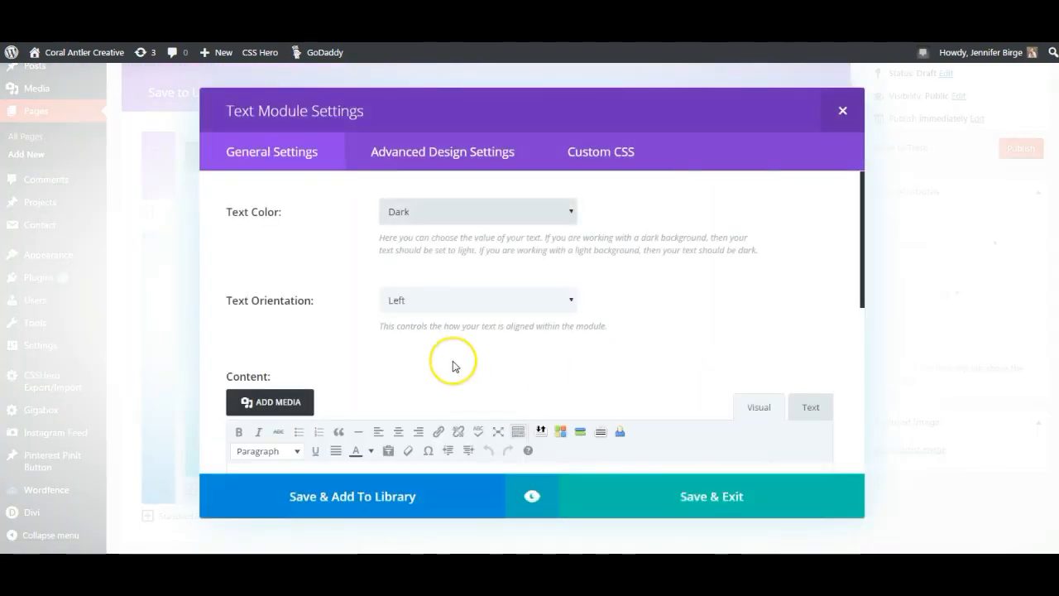
scroll(454, 367, down, 1)
click(425, 234)
click(407, 268)
- Insert the dark purple buttonsidebar3.png opt-in image into the module's content
click(277, 334)
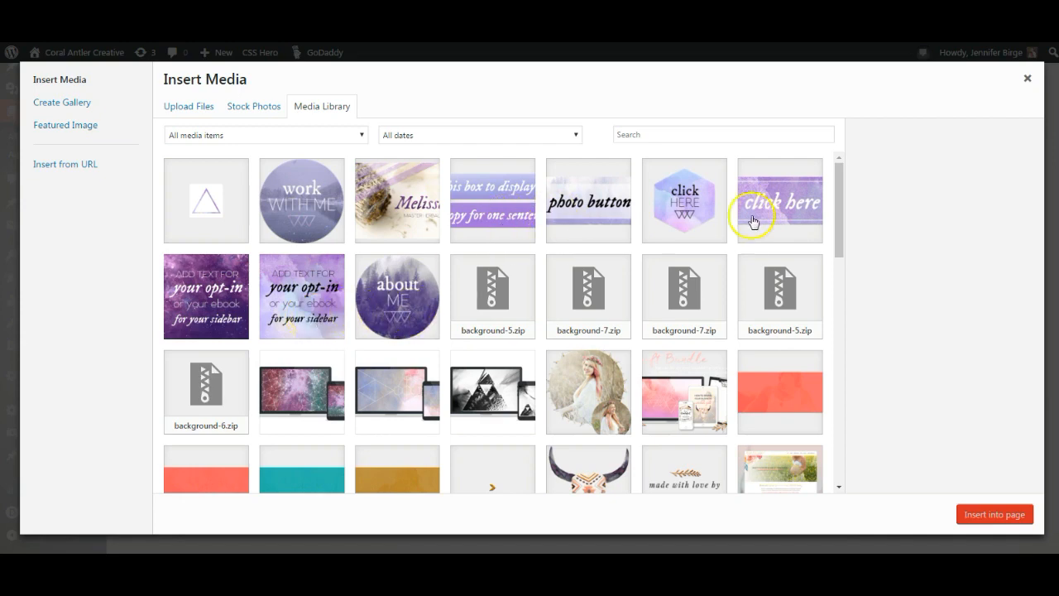
click(213, 319)
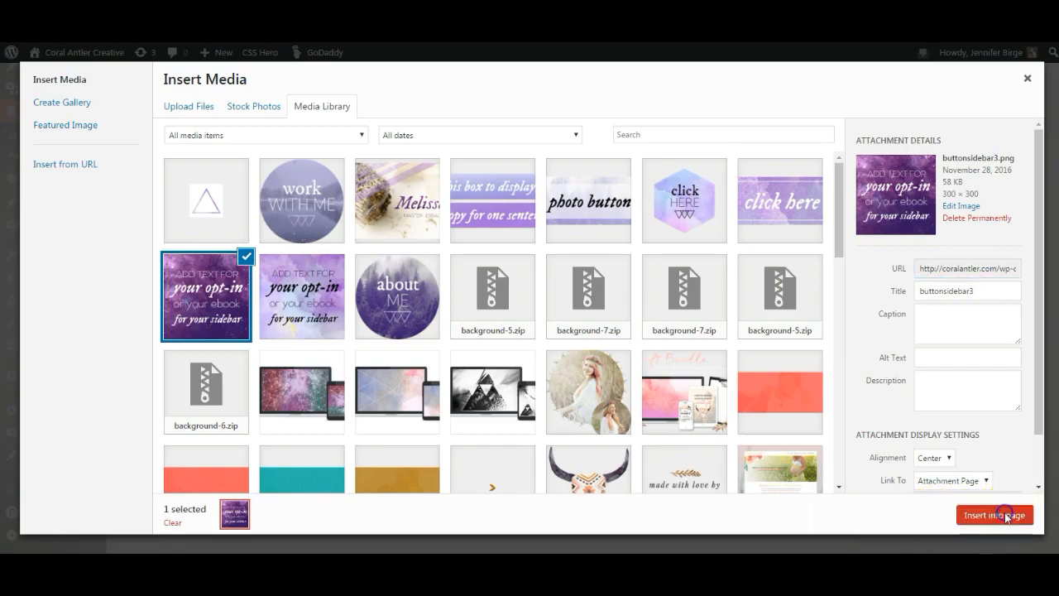
click(1006, 516)
scroll(533, 448, down, 2)
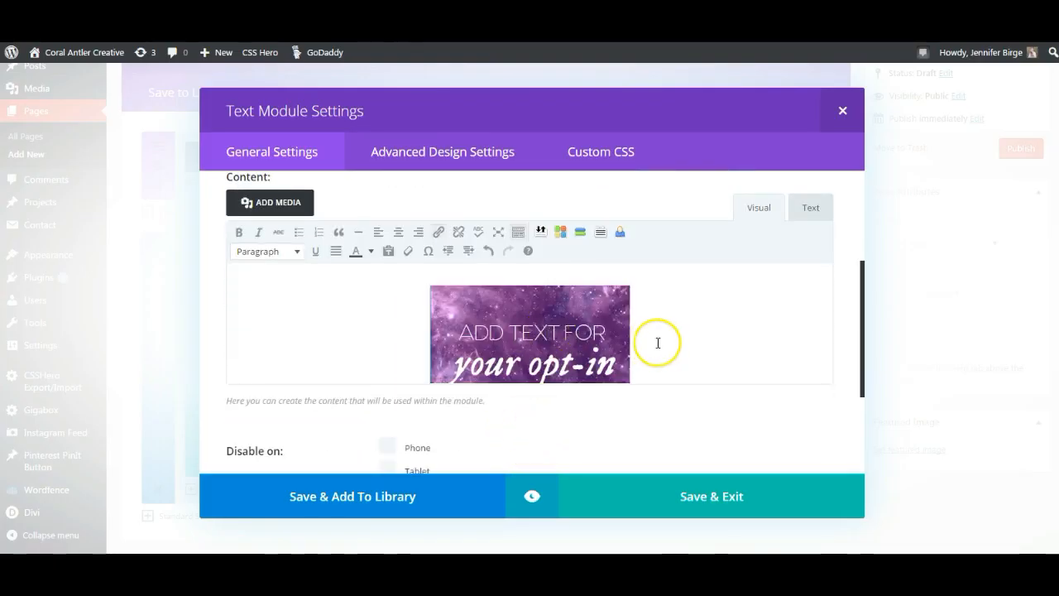
scroll(657, 343, down, 1)
- Keep the opt-in image at Full Size, update it, and save the module
click(612, 396)
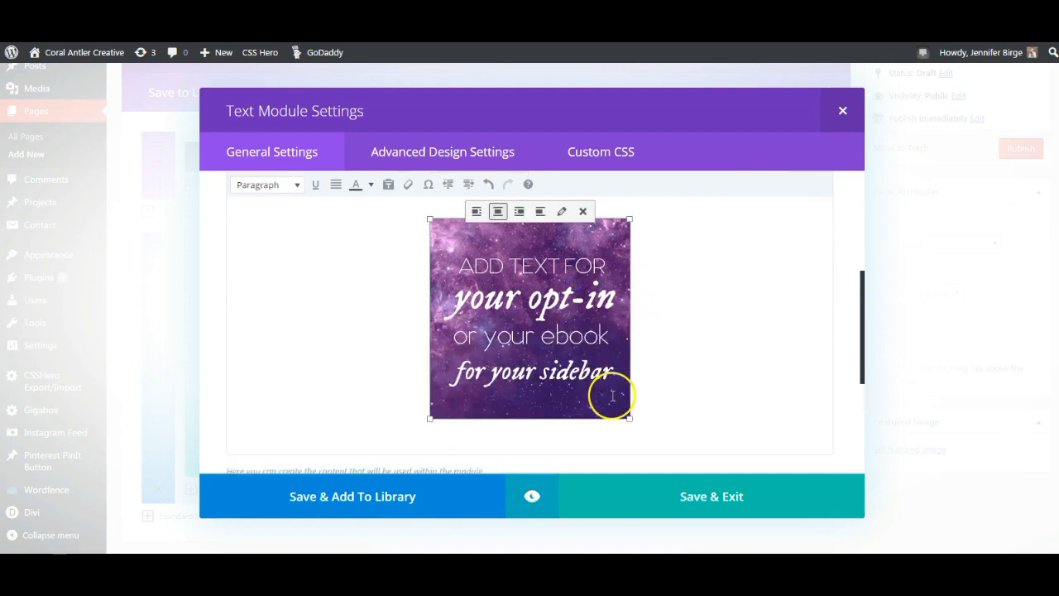
scroll(645, 393, up, 1)
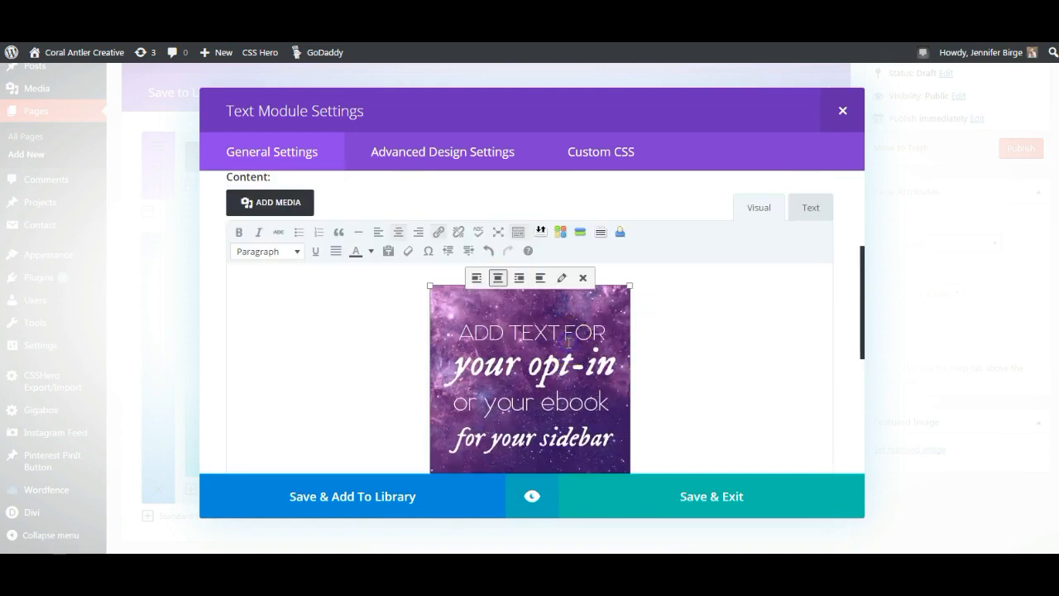
click(563, 279)
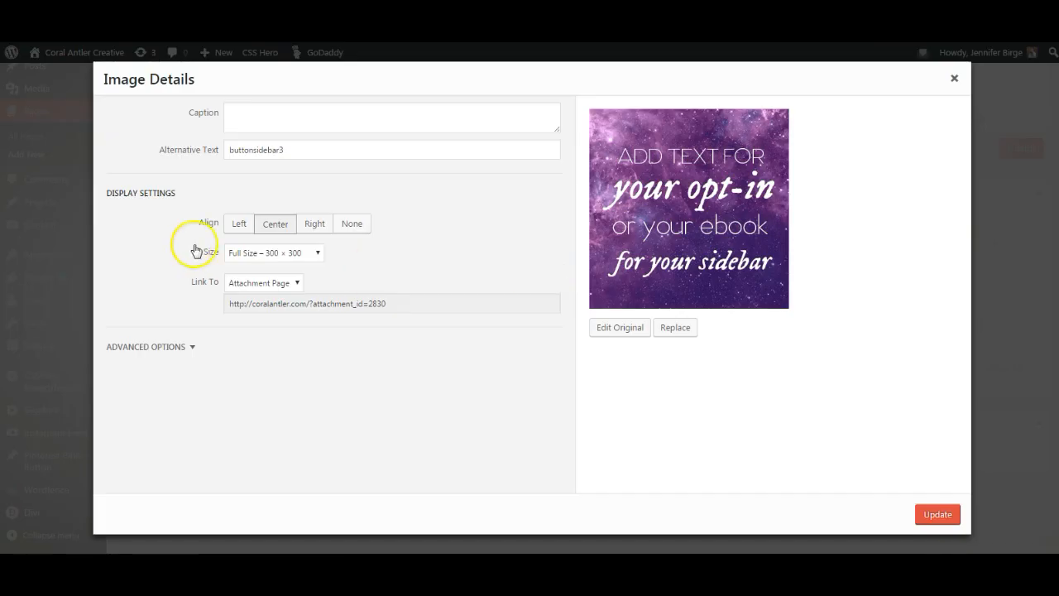
click(315, 253)
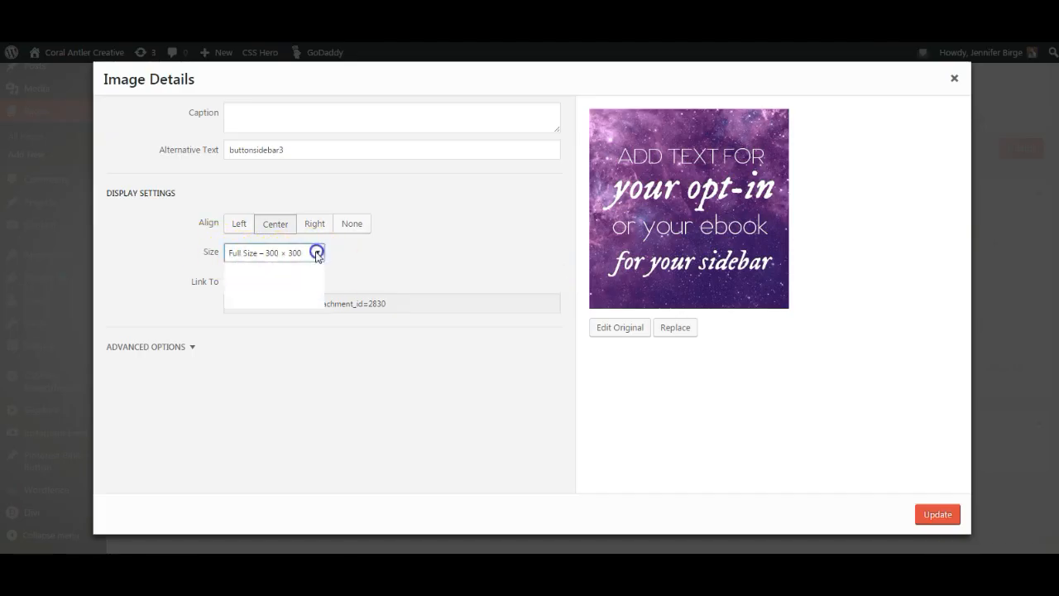
click(262, 291)
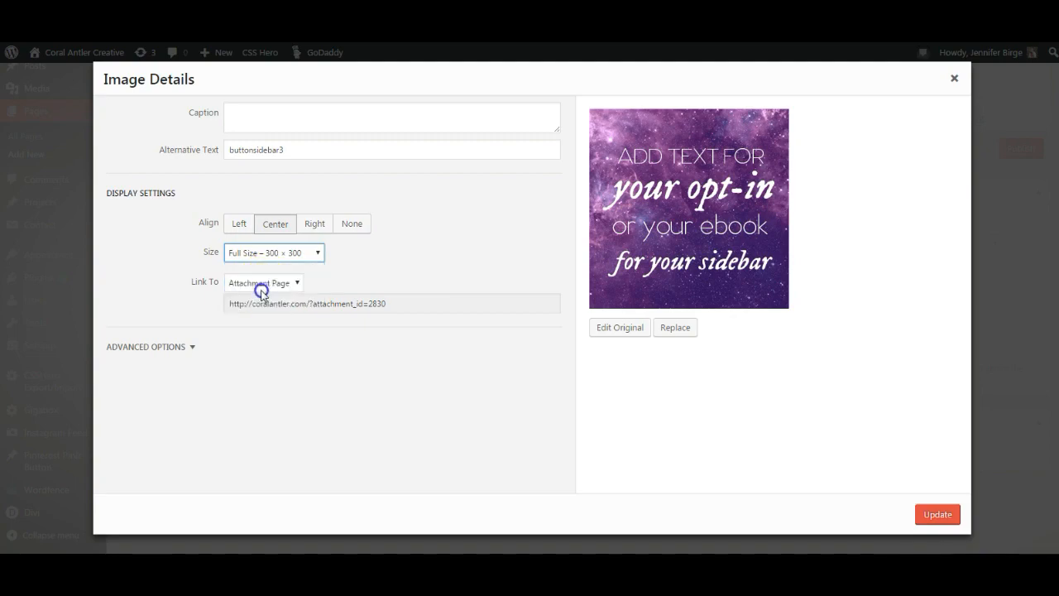
click(944, 516)
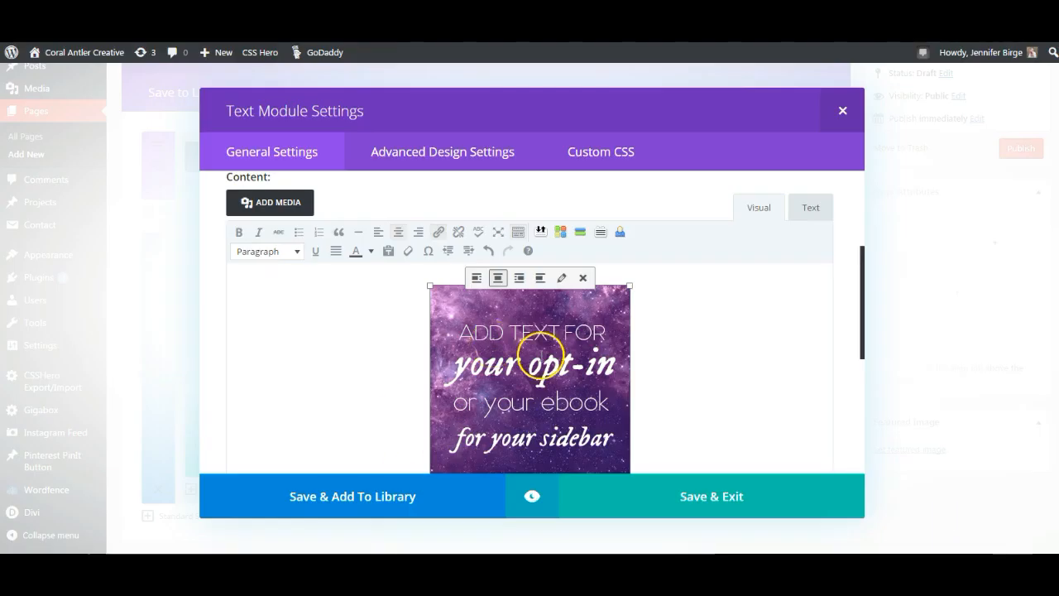
click(722, 500)
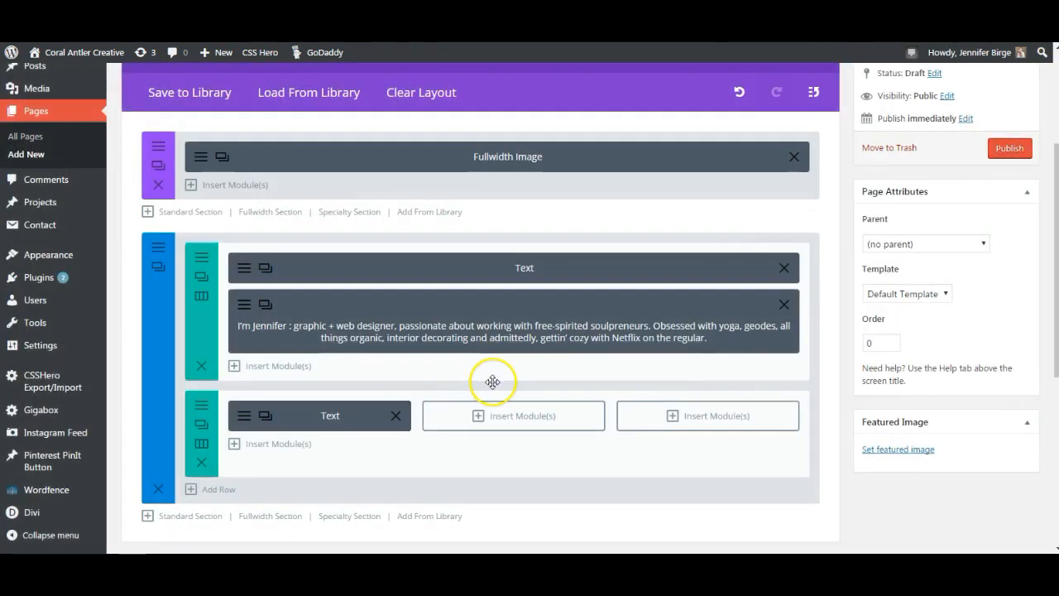
- Duplicate the opt-in Text module twice and drag the copies into the second and third columns
scroll(492, 381, down, 1)
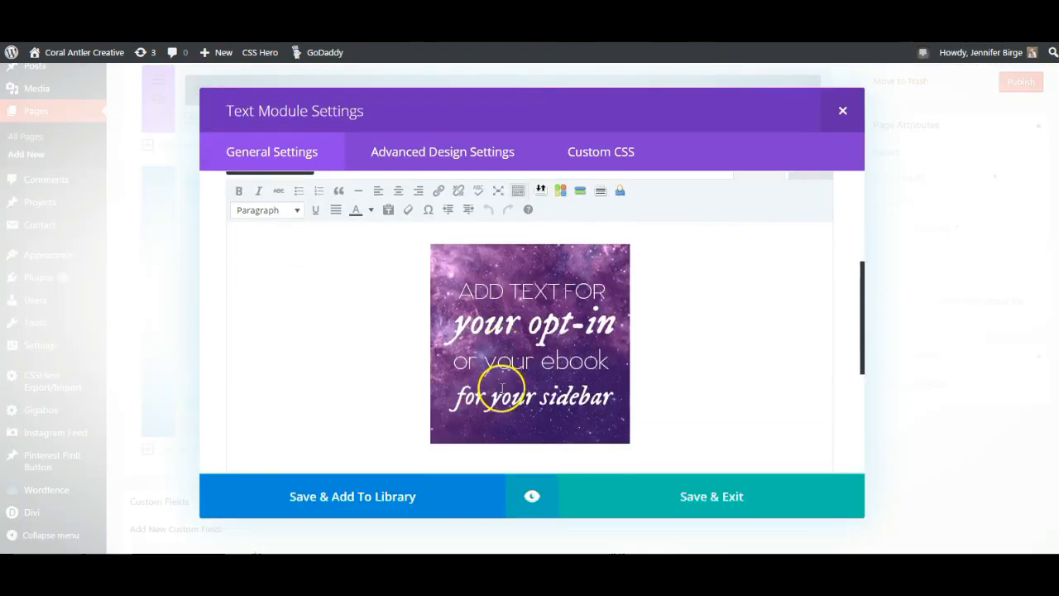
scroll(503, 387, down, 1)
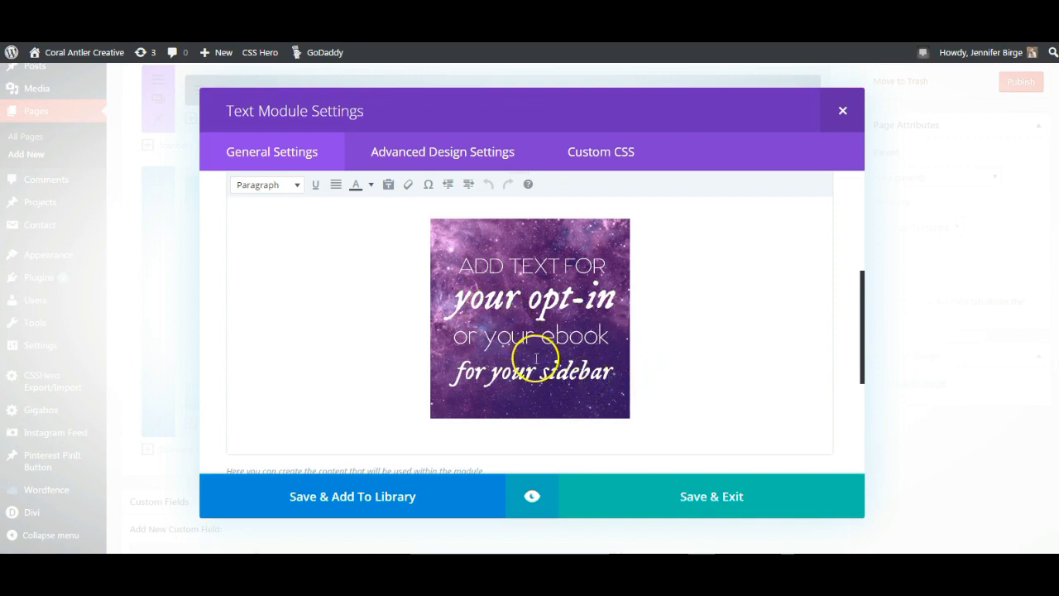
click(726, 501)
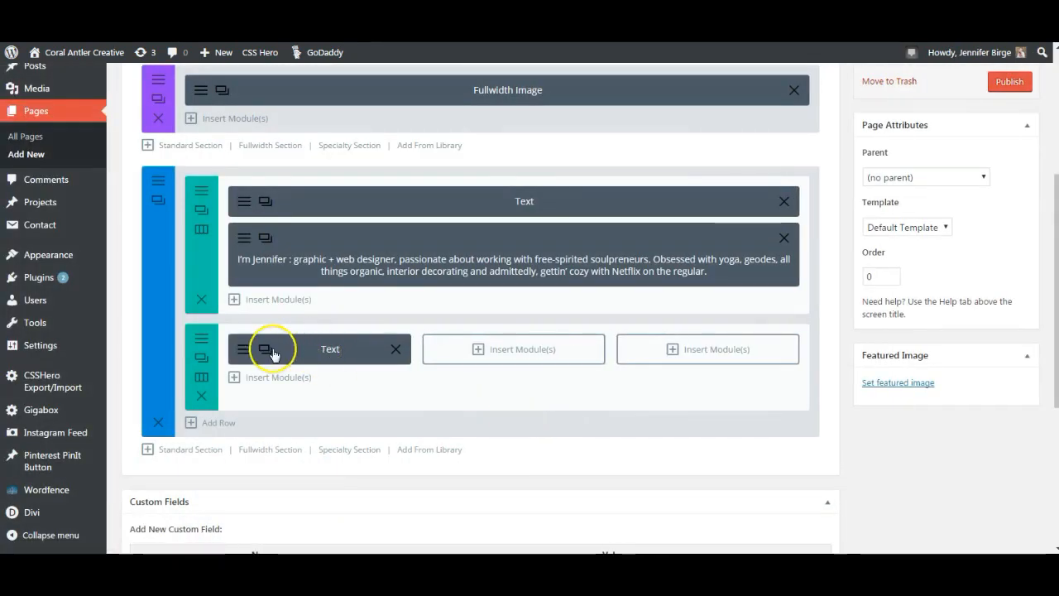
click(271, 351)
click(267, 351)
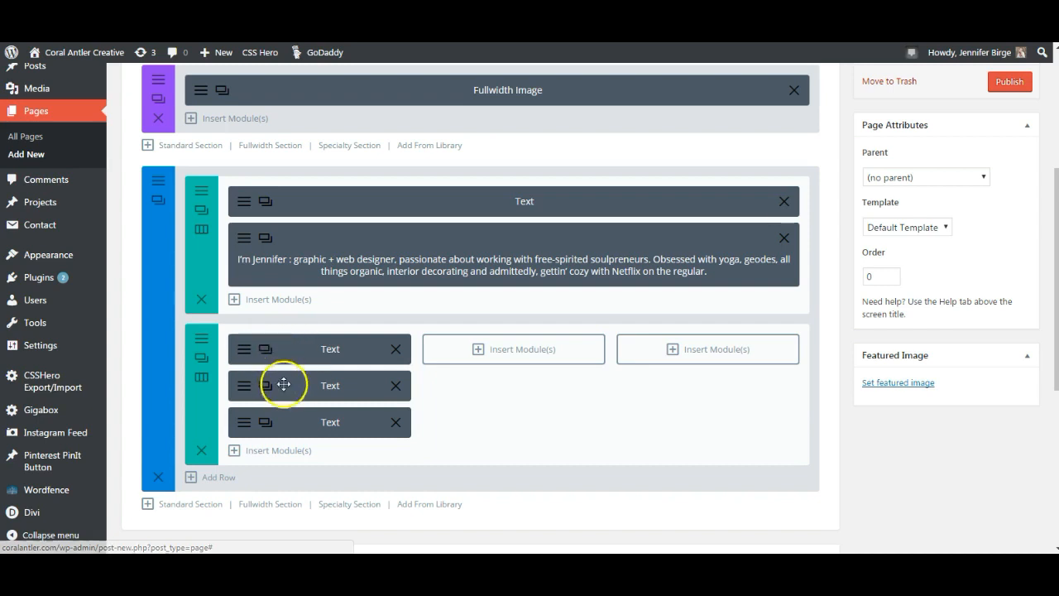
drag(293, 388, 513, 348)
drag(301, 393, 695, 356)
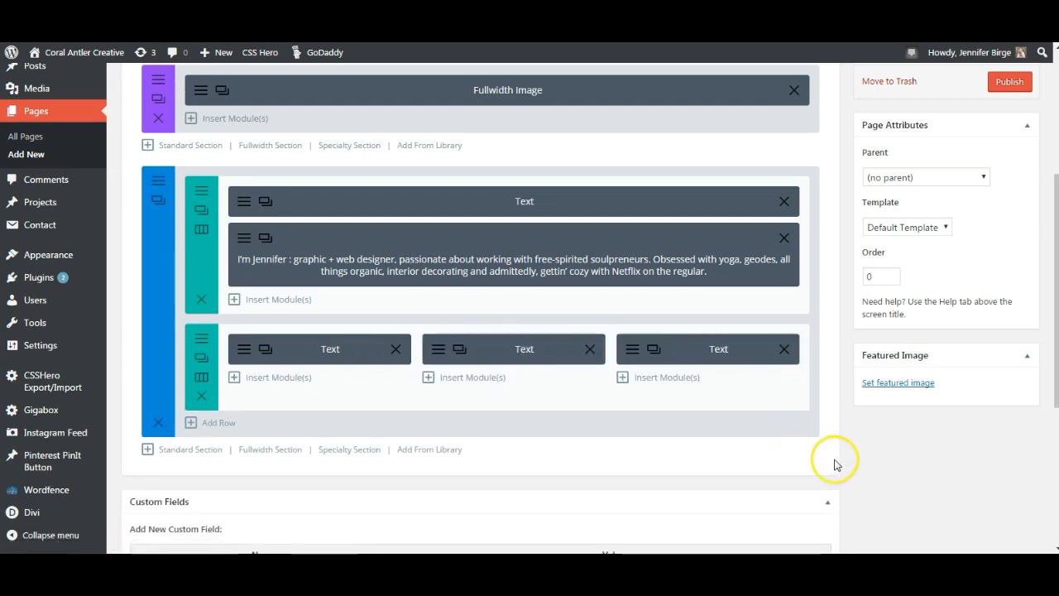
scroll(831, 463, up, 2)
scroll(859, 424, down, 1)
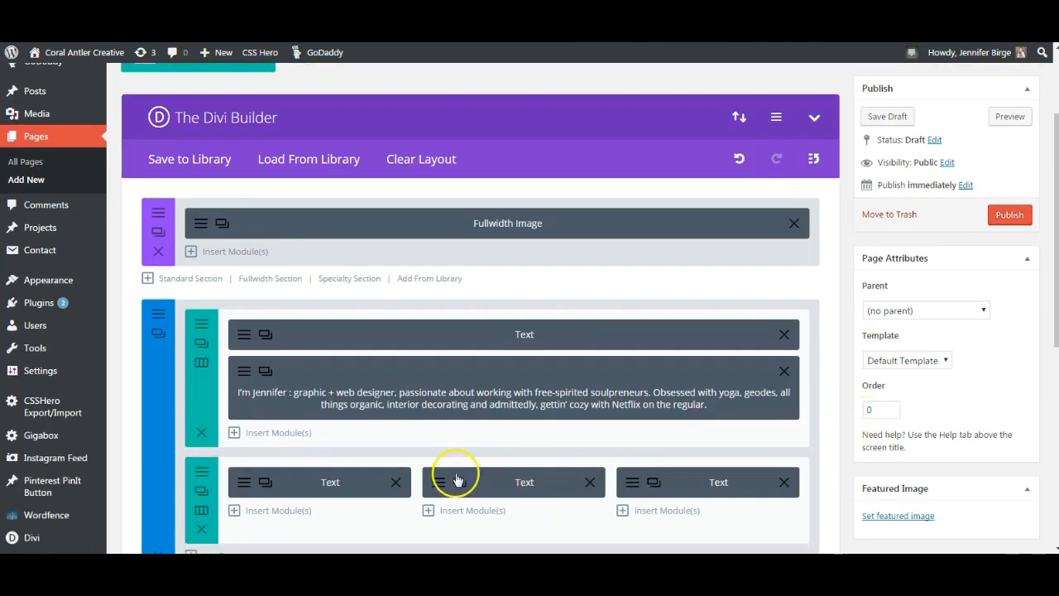
- Swap the middle module's dark image for the lavender buttonsidebar2.png and save the module
click(531, 486)
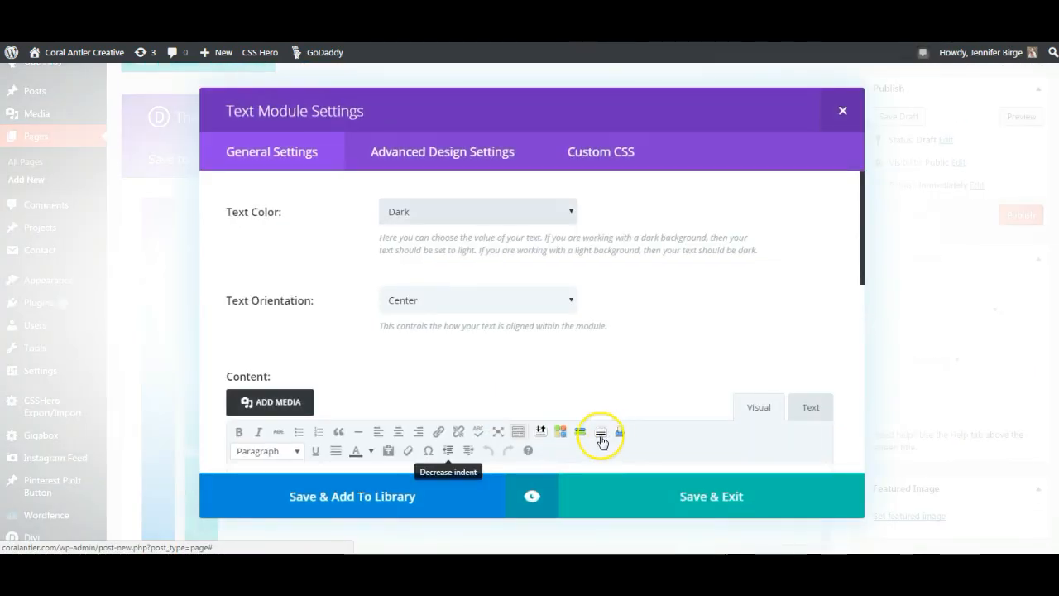
scroll(601, 434, down, 3)
click(589, 379)
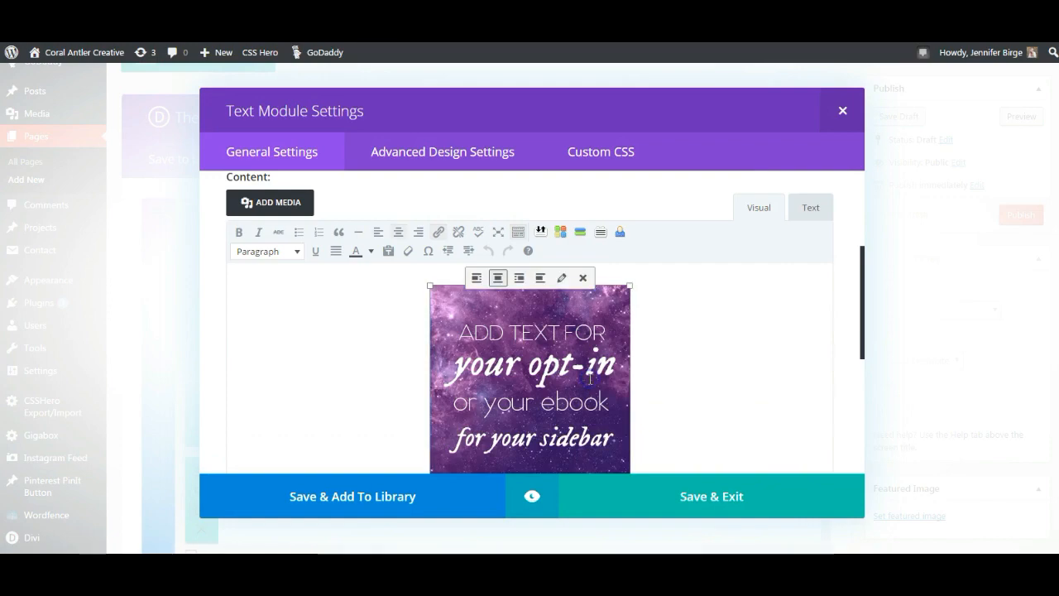
click(583, 278)
click(273, 203)
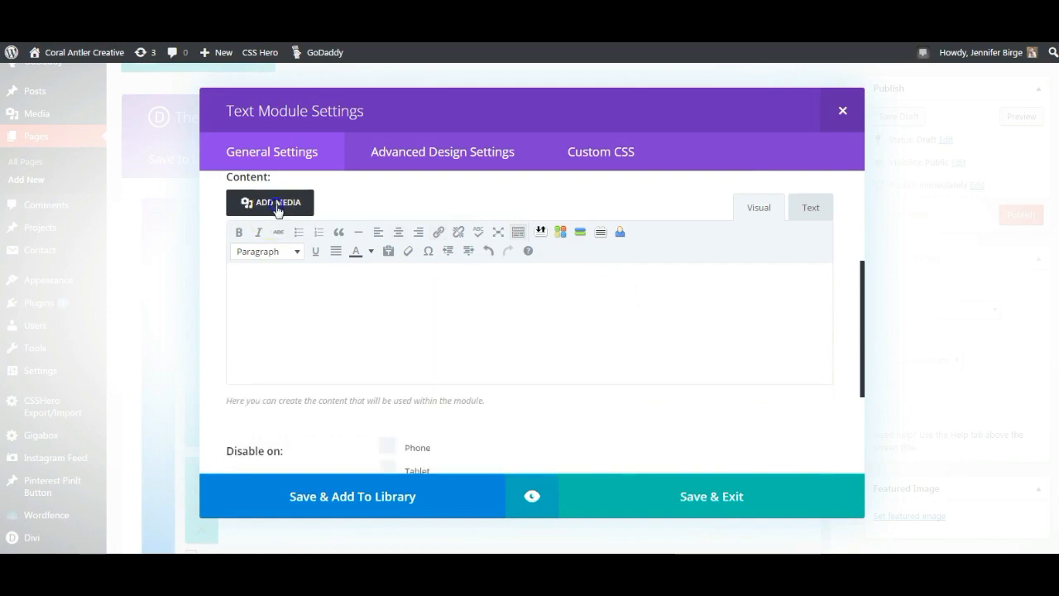
click(331, 319)
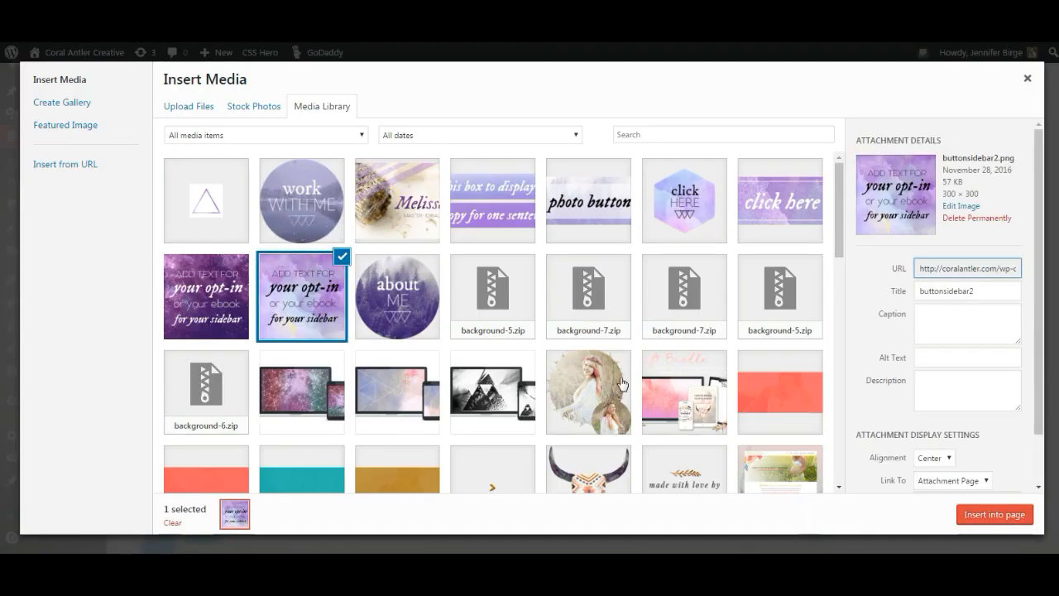
click(995, 514)
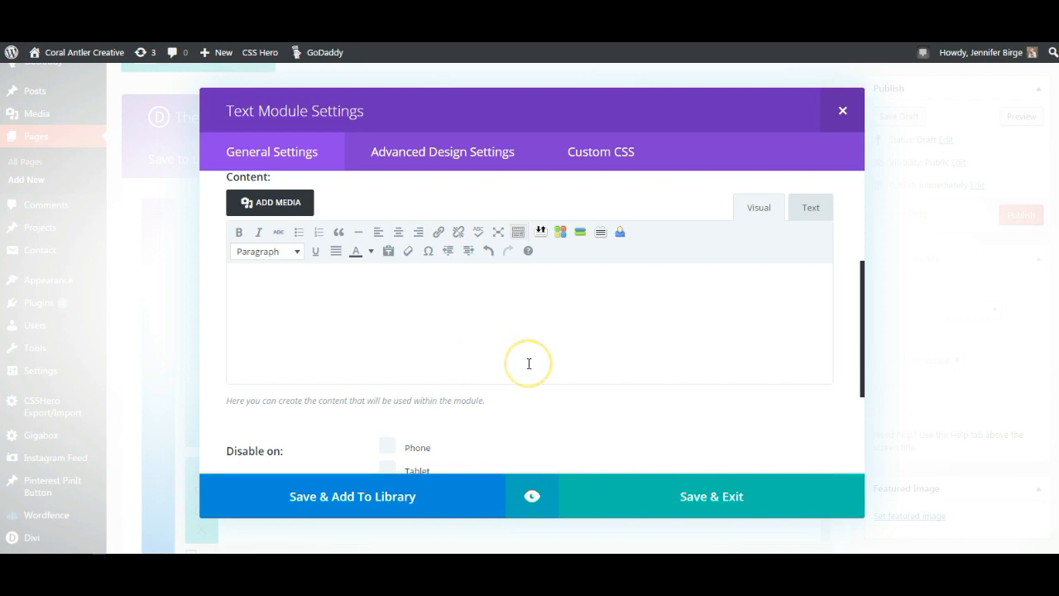
click(732, 505)
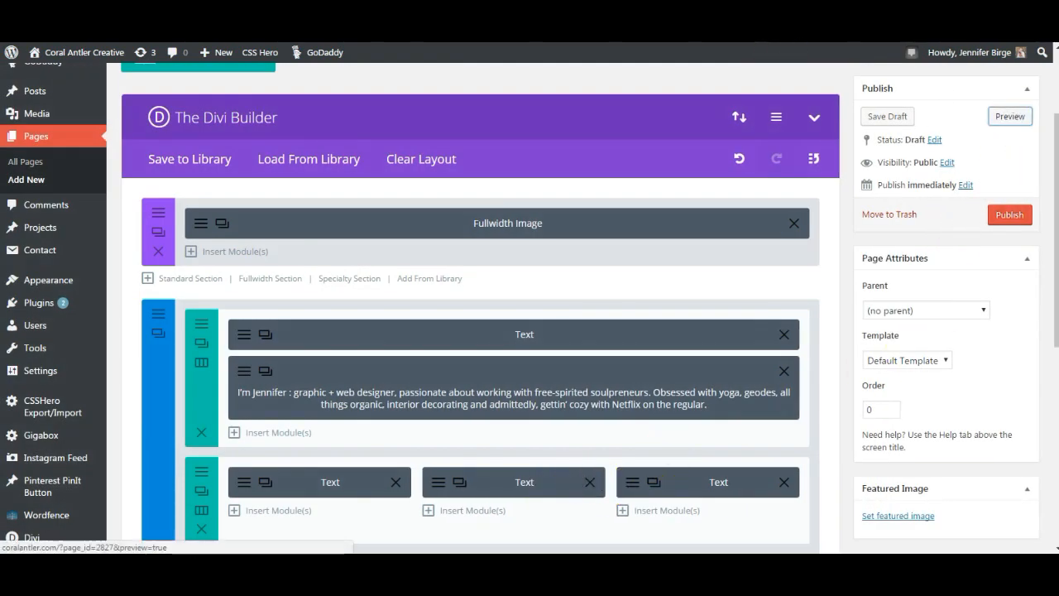
click(1009, 116)
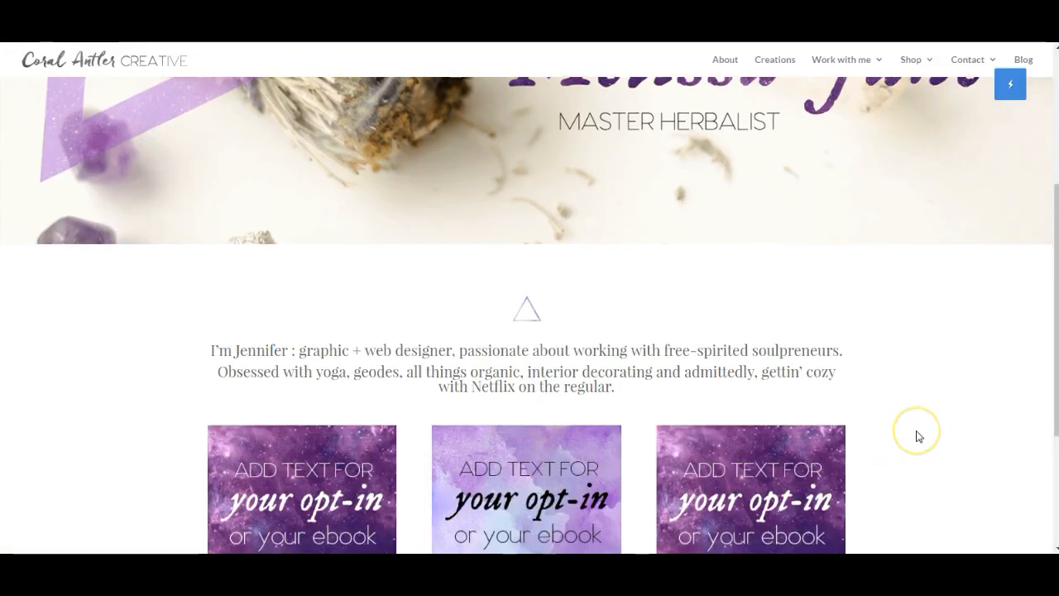
scroll(918, 435, down, 3)
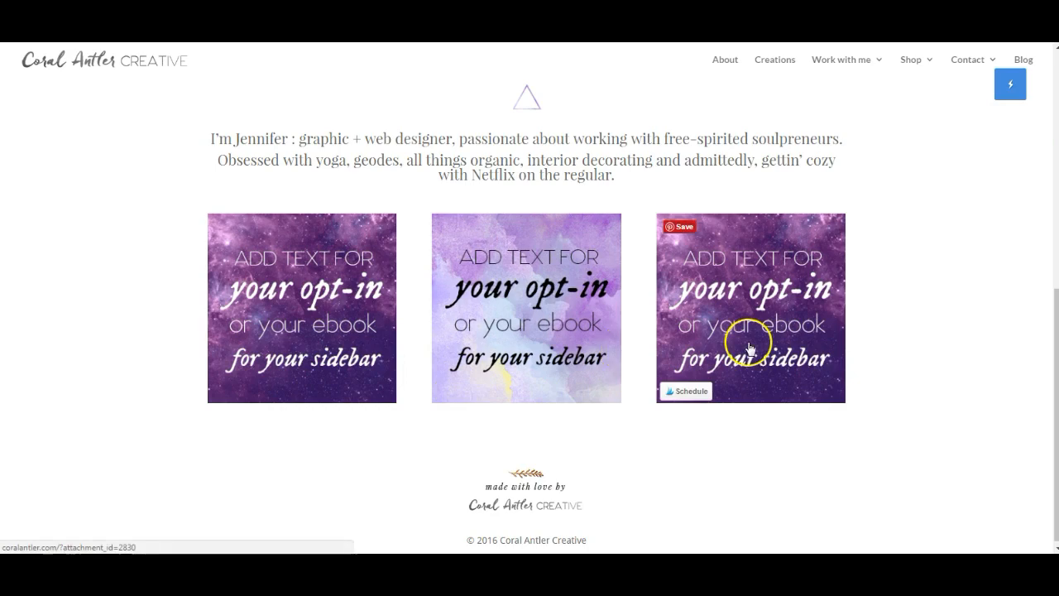
scroll(1005, 455, up, 2)
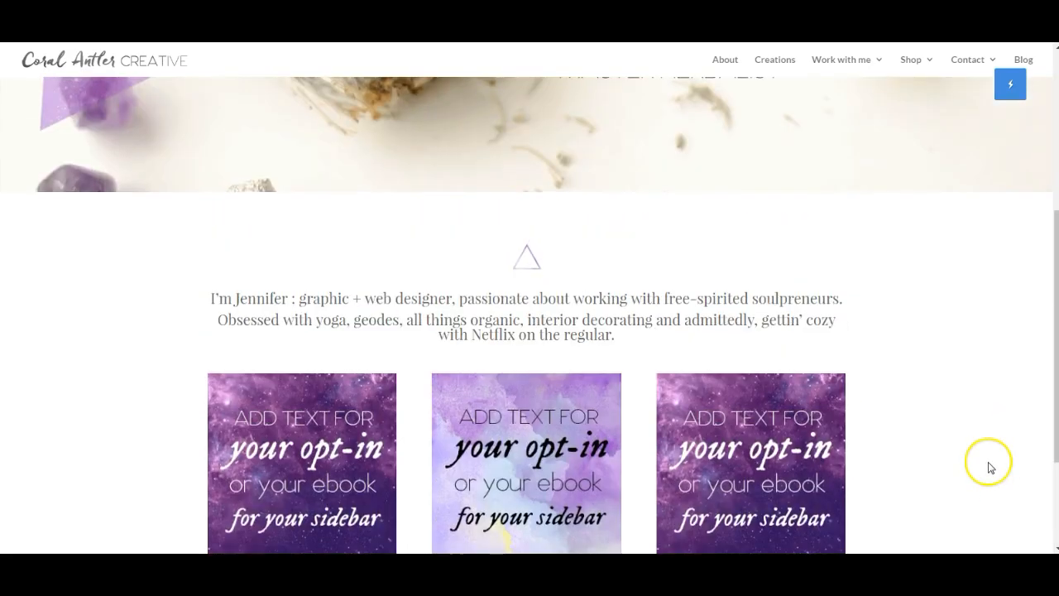
scroll(993, 461, down, 2)
scroll(991, 469, up, 3)
scroll(988, 466, down, 1)
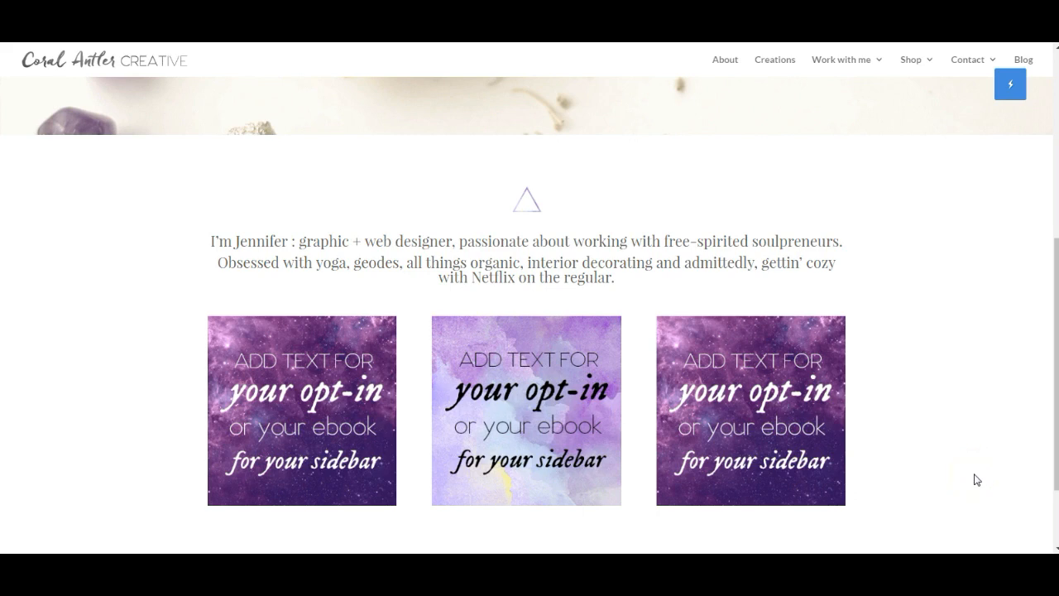
scroll(964, 485, up, 1)
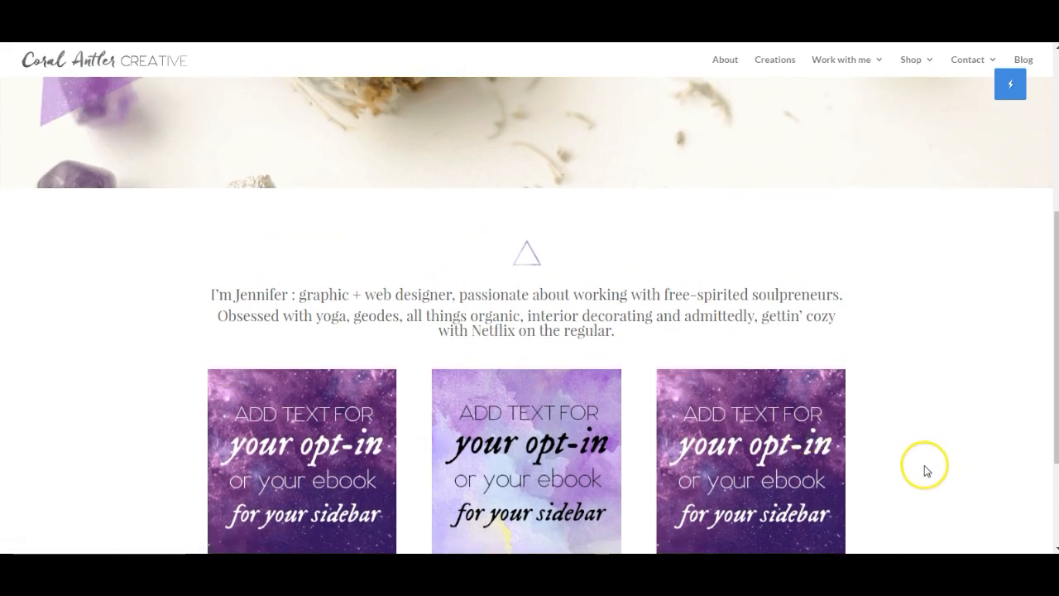
scroll(930, 466, down, 3)
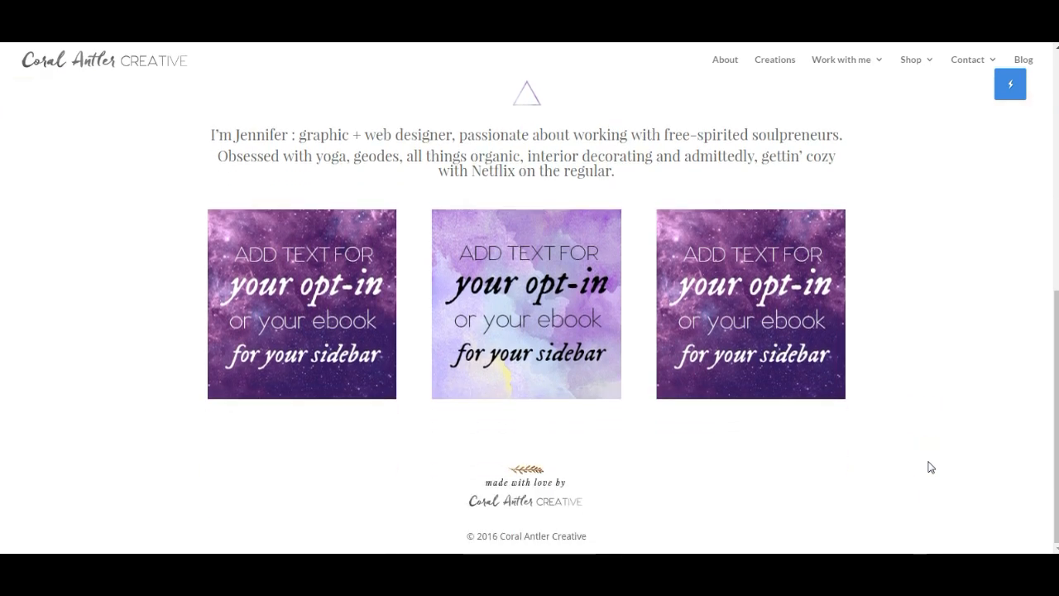
scroll(954, 463, up, 5)
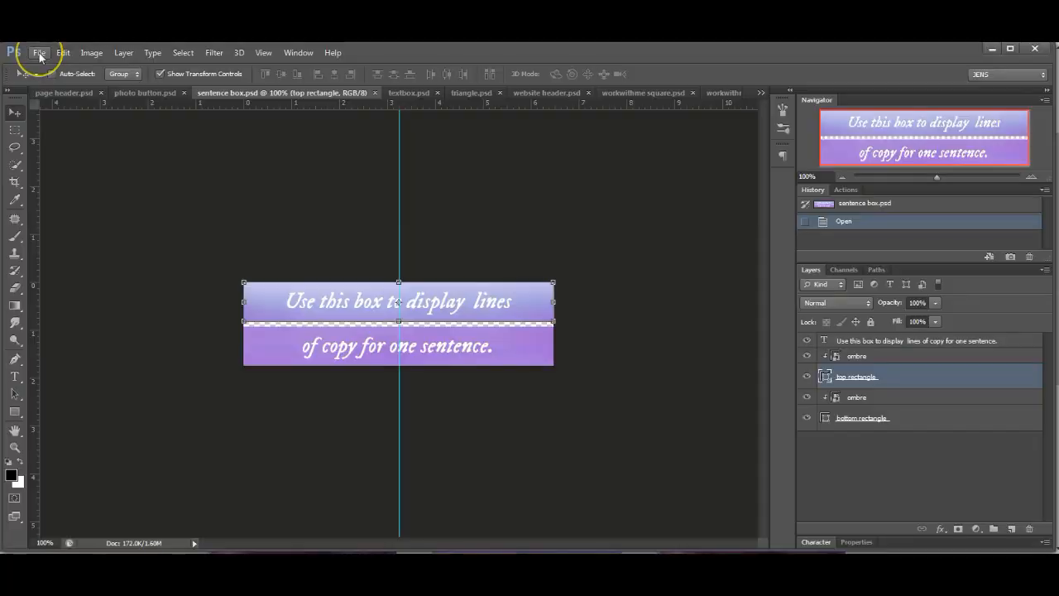
- Create a new white 1600×3000 px document and float its window
click(39, 54)
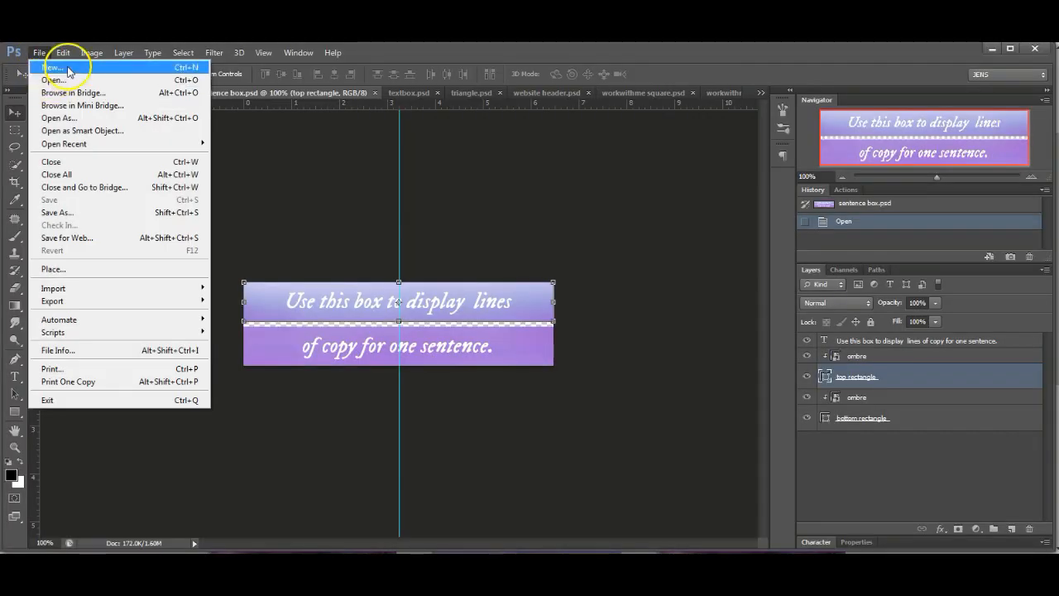
click(66, 66)
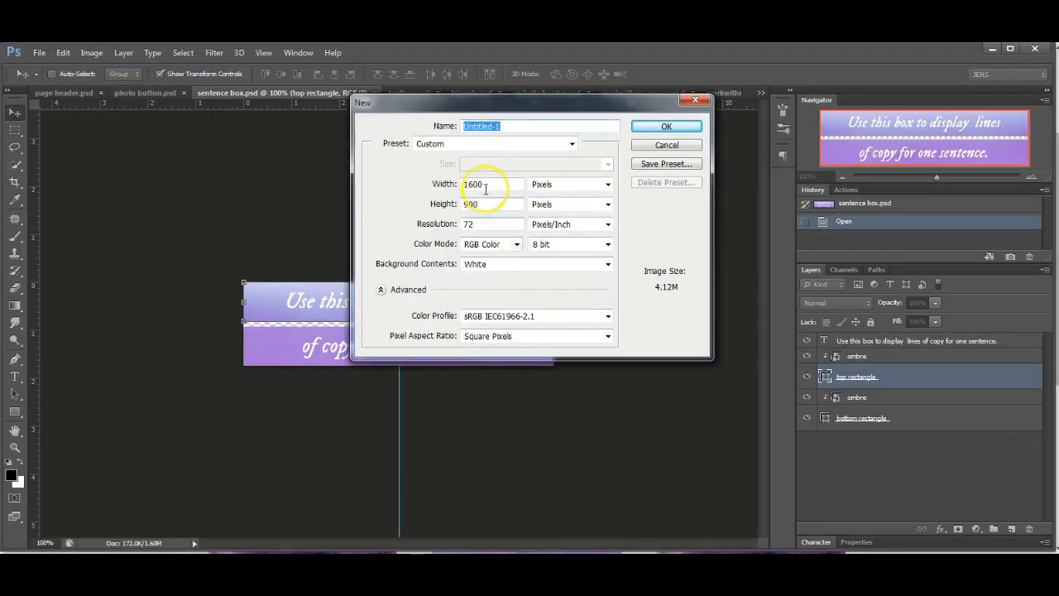
double_click(497, 203)
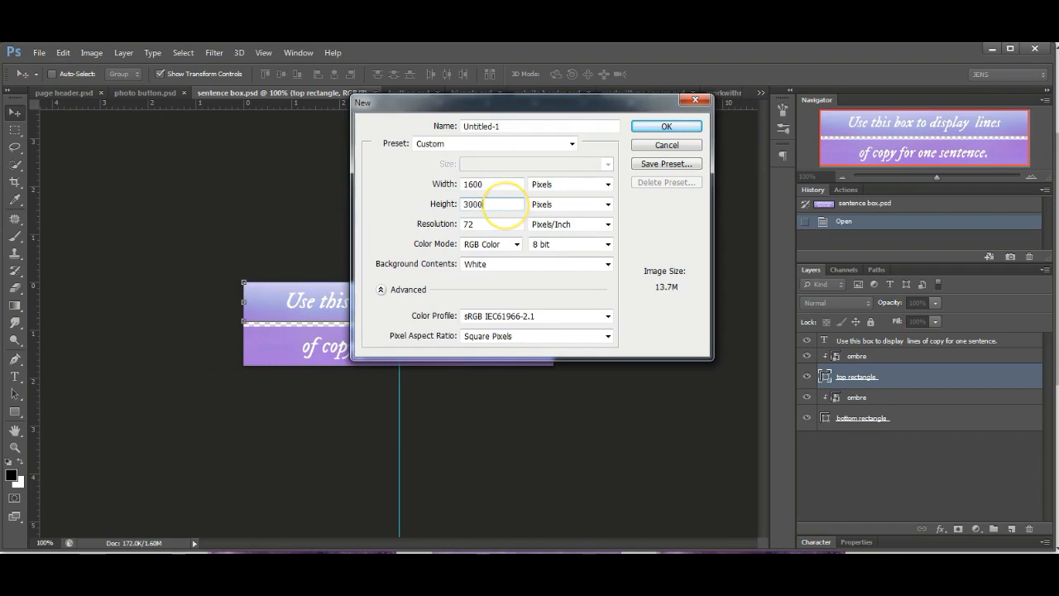
key(Return)
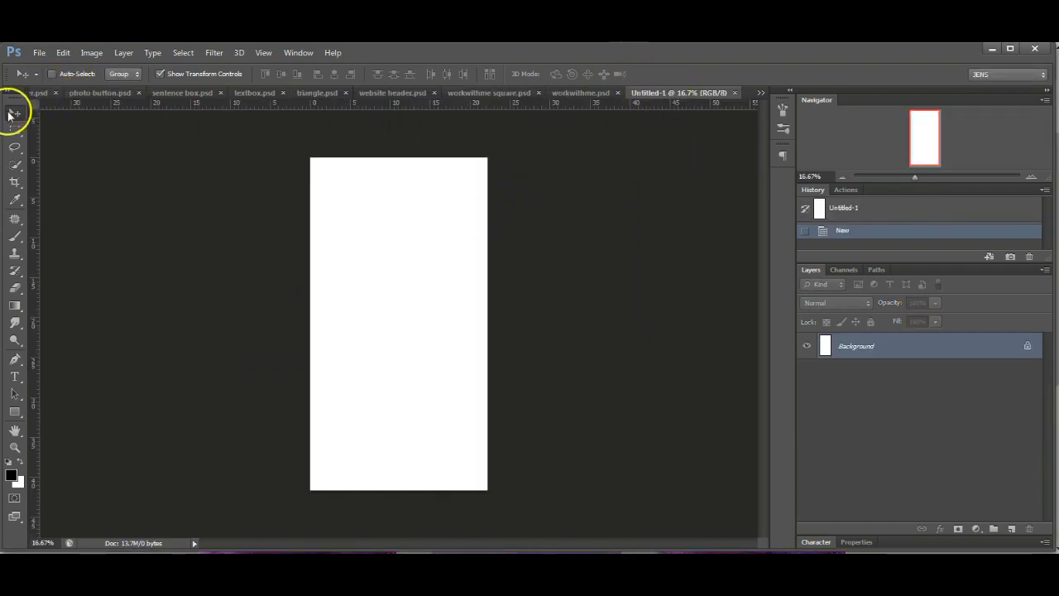
drag(670, 96, 610, 149)
click(343, 362)
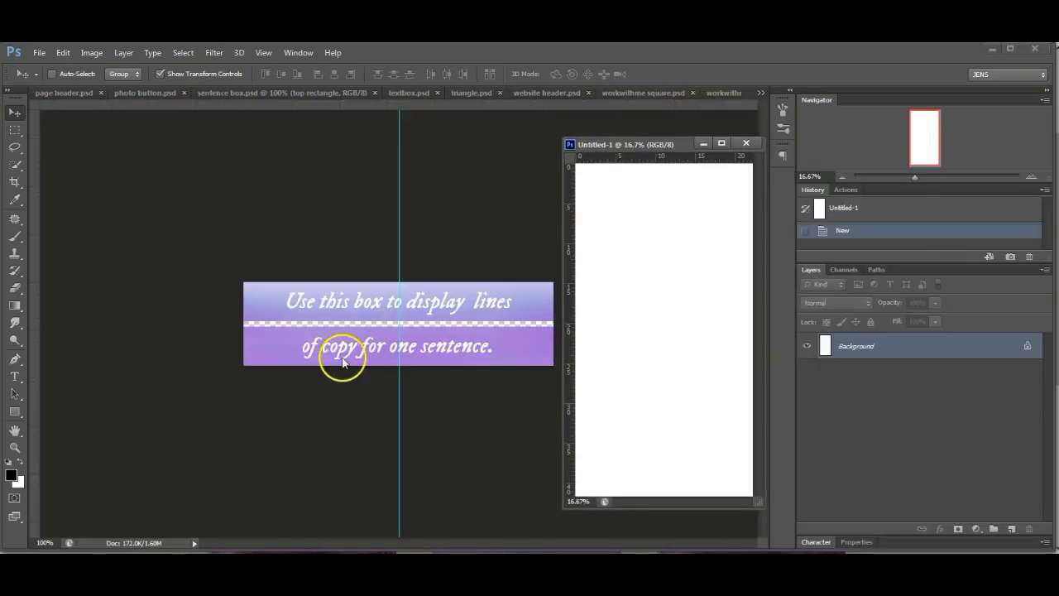
- Flatten sentence box.psd and drag it into Untitled-1, placing it near the centre
click(390, 317)
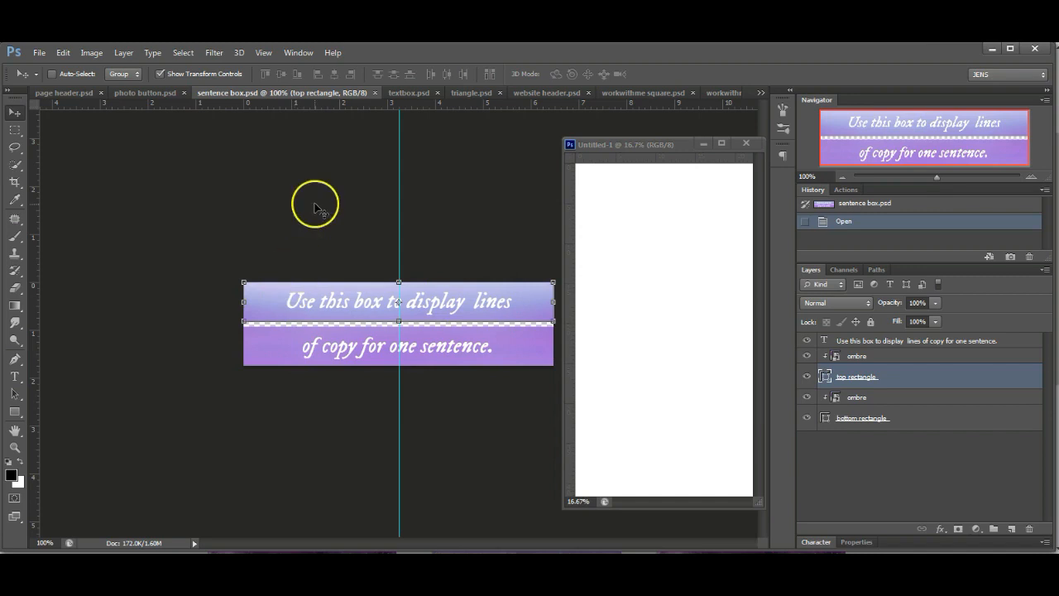
click(927, 419)
right_click(925, 420)
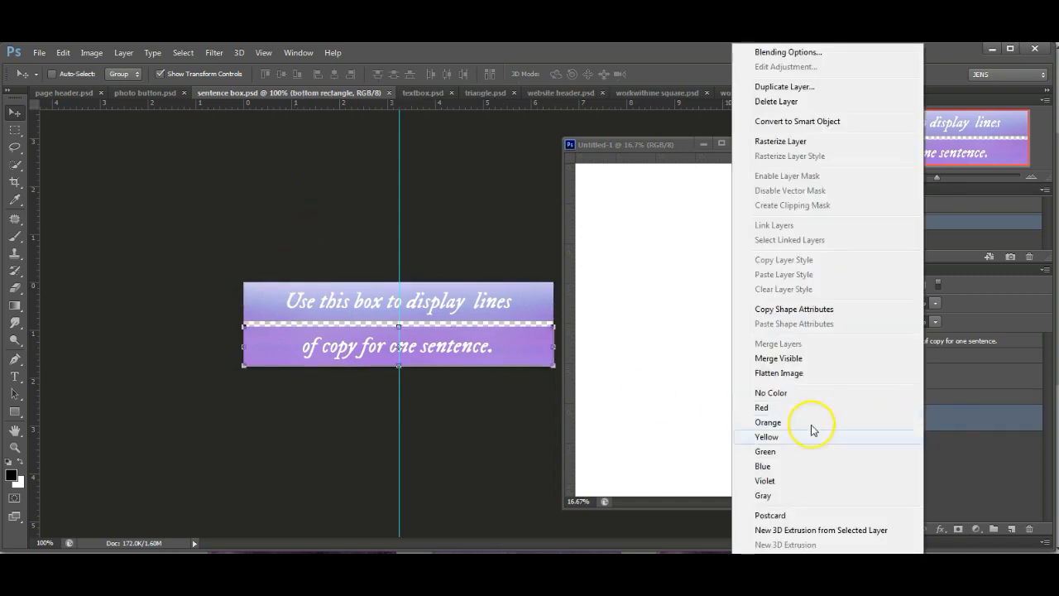
click(807, 373)
drag(435, 301, 655, 331)
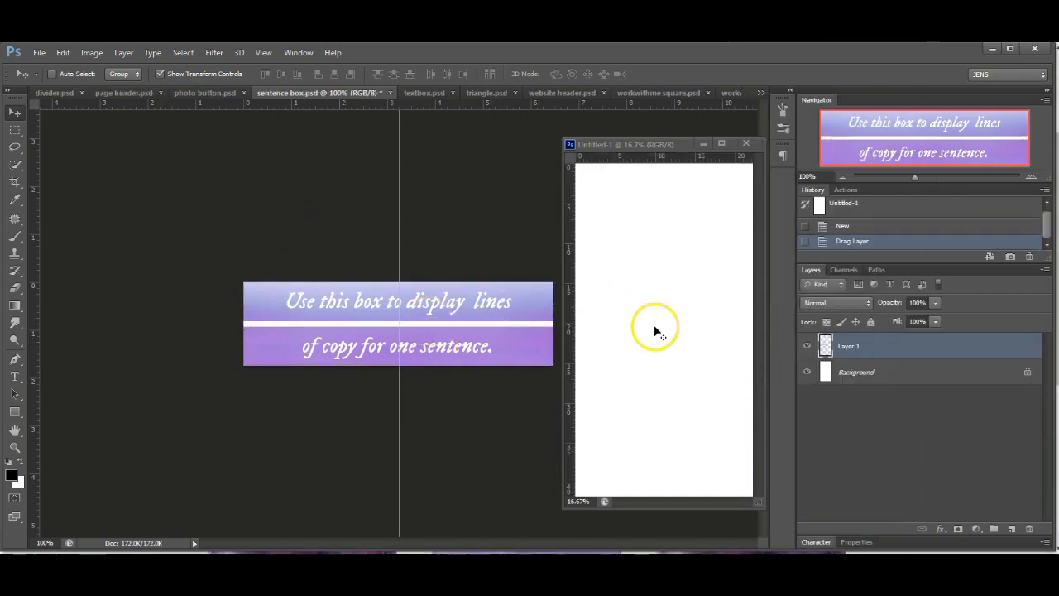
drag(681, 372, 681, 391)
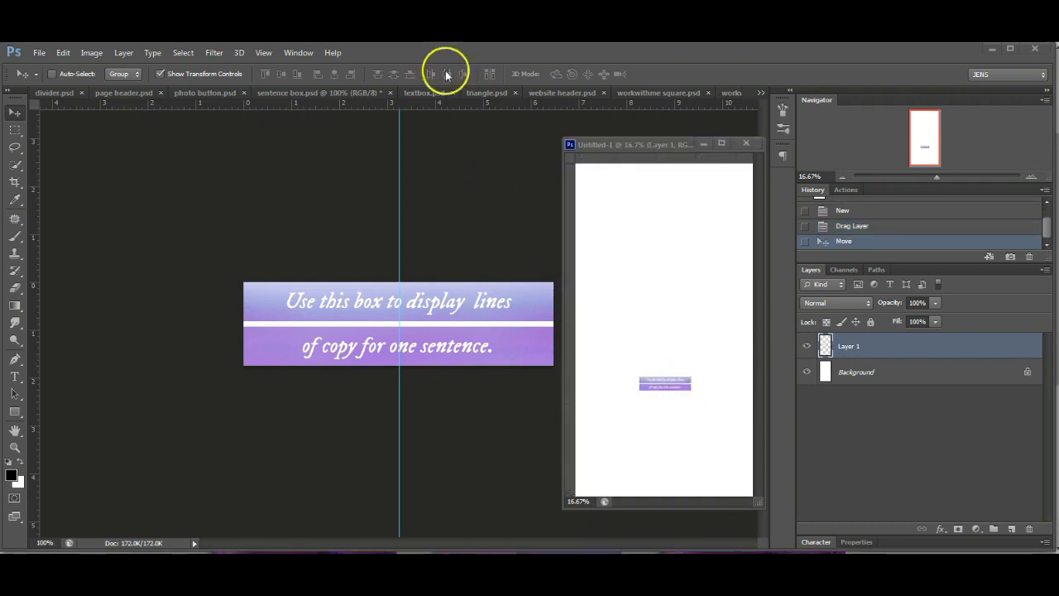
click(422, 93)
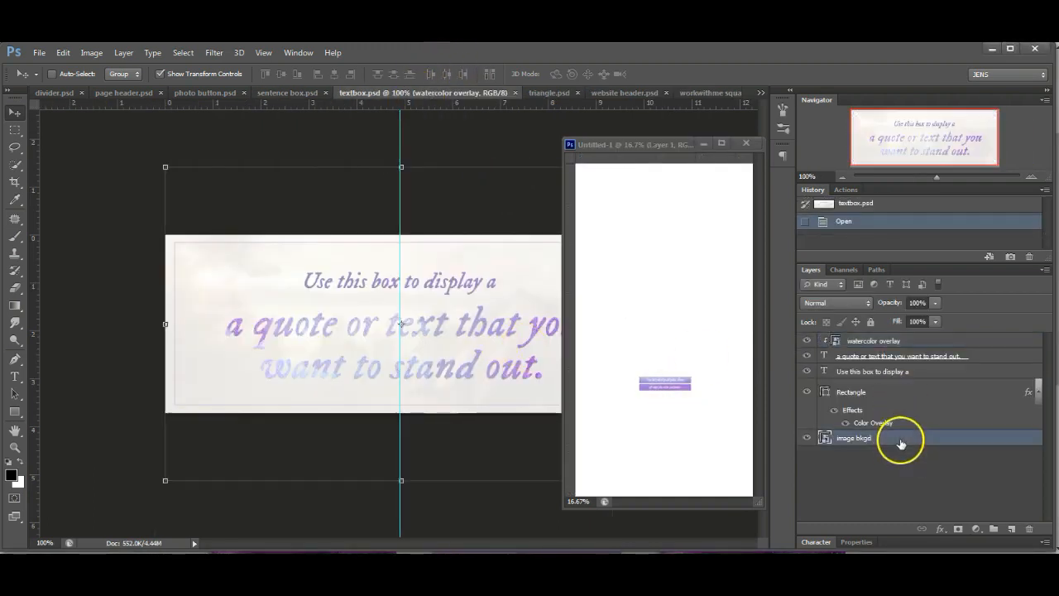
- Flatten textbox.psd and copy the quote text box into Untitled-1
right_click(902, 444)
click(798, 371)
drag(405, 309, 667, 329)
click(449, 93)
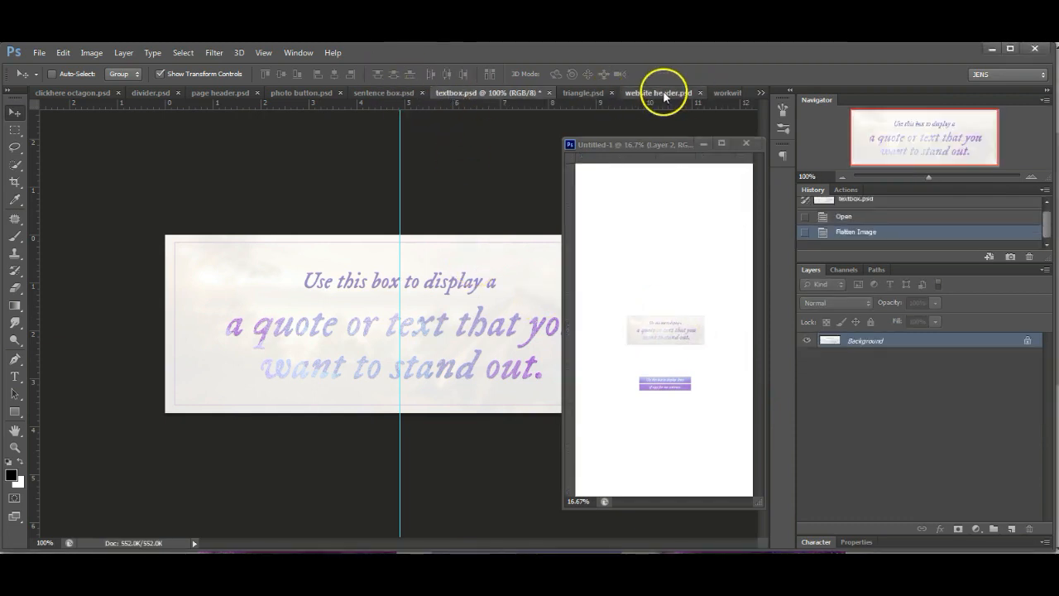
- Bring the website header image into Untitled-1 and move it to the top of the canvas
click(658, 93)
drag(460, 326, 684, 453)
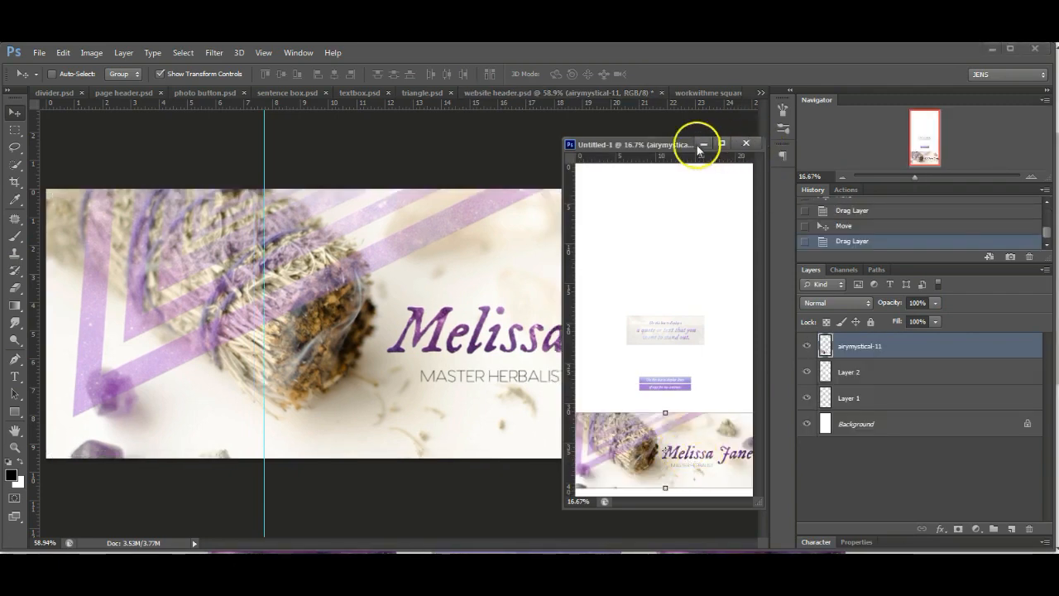
drag(679, 143, 636, 116)
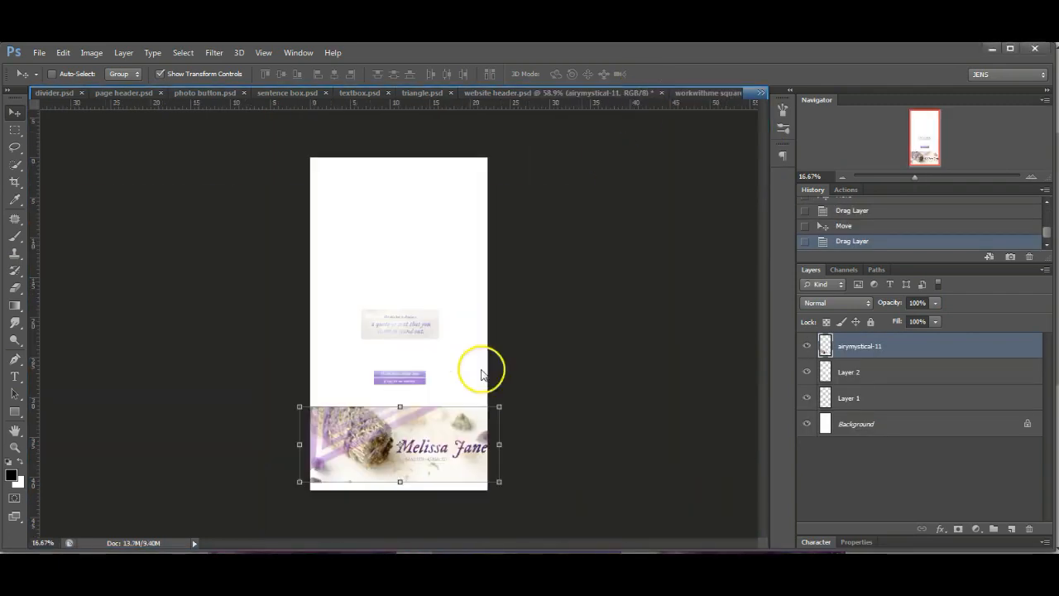
drag(485, 371, 489, 235)
click(671, 74)
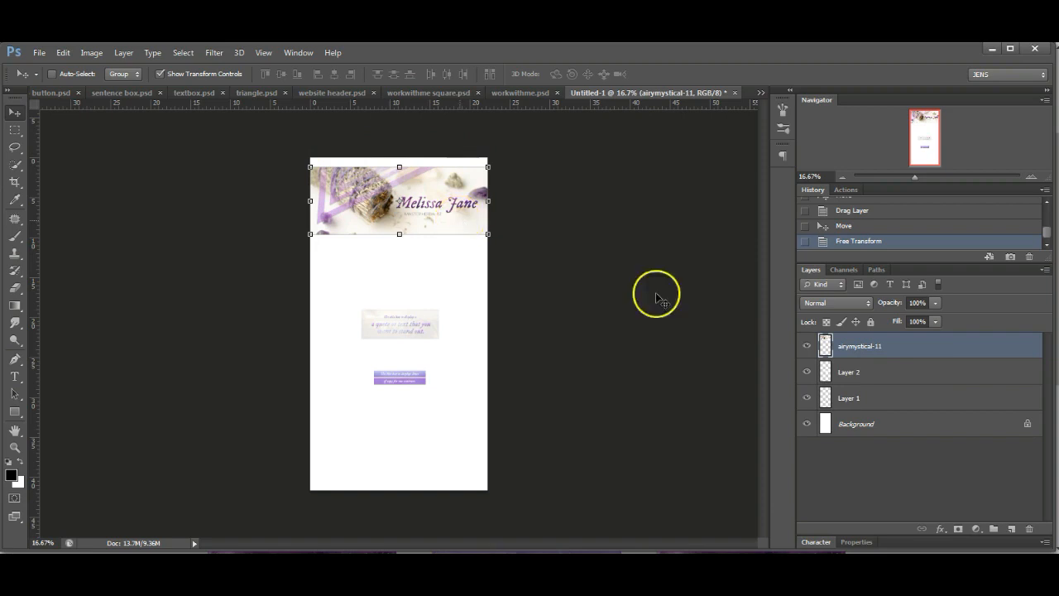
- Raise the quote text box and add an intro text area below the header
click(914, 371)
drag(419, 333, 416, 299)
click(15, 376)
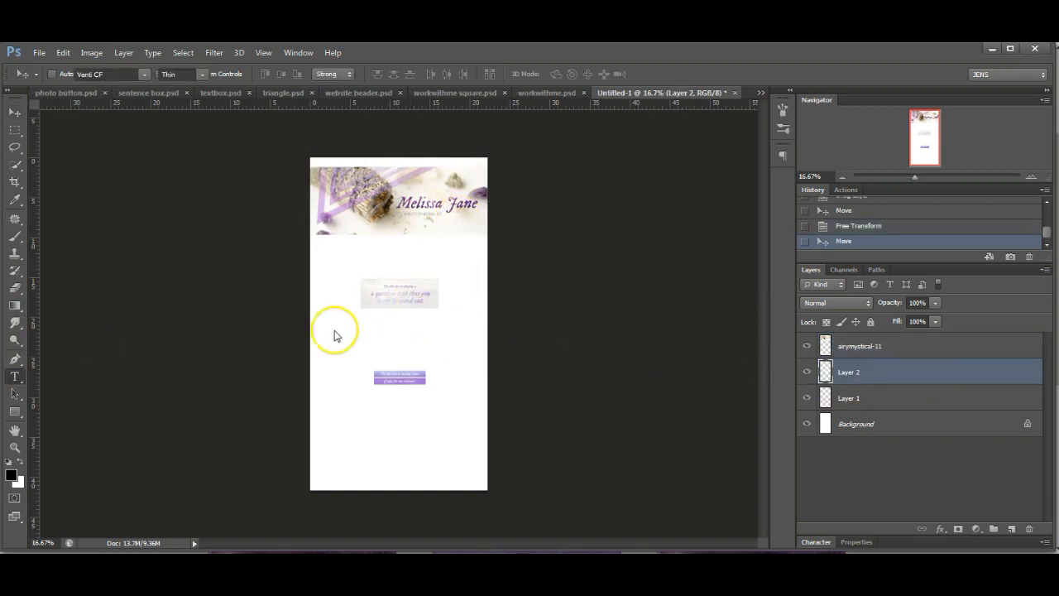
drag(335, 248, 431, 255)
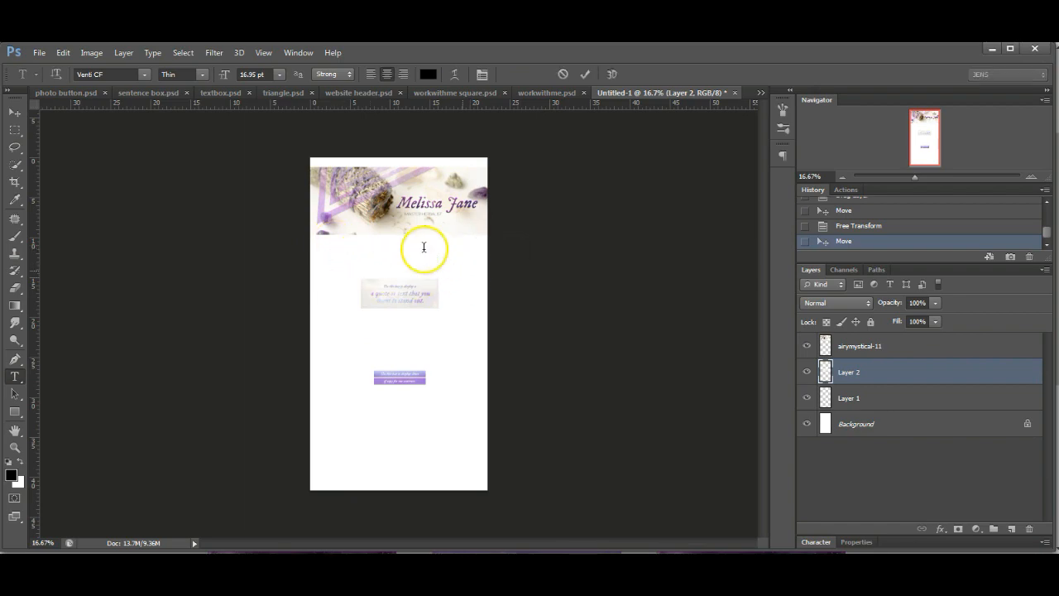
right_click(424, 247)
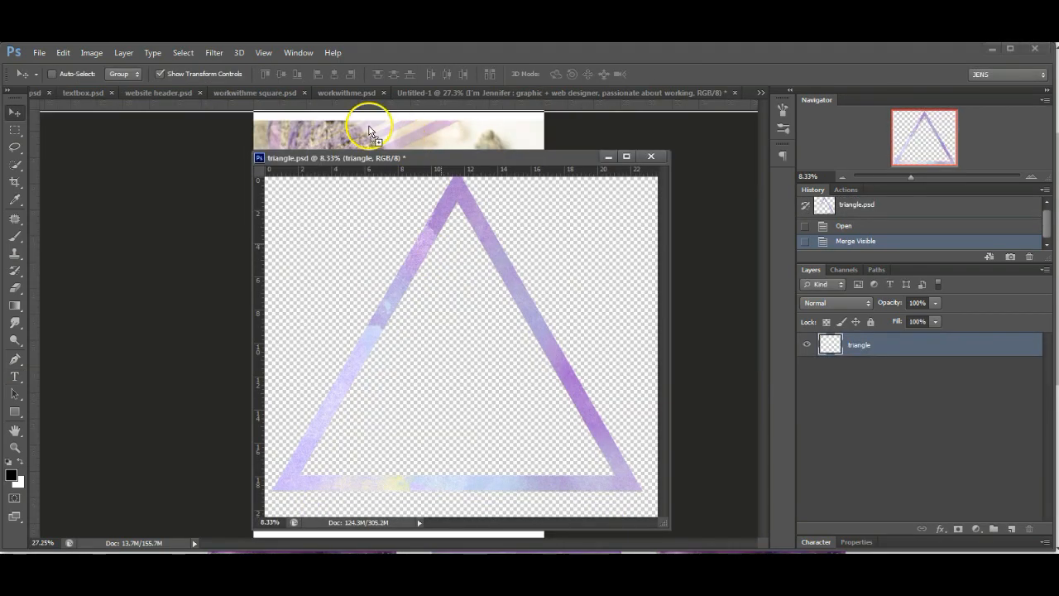
- Add the triangle as a small icon on the page and nudge the sentence box into place
drag(370, 130, 370, 132)
click(609, 158)
drag(929, 177, 908, 179)
drag(589, 174, 267, 444)
drag(245, 462, 397, 313)
drag(908, 178, 928, 184)
drag(508, 373, 288, 170)
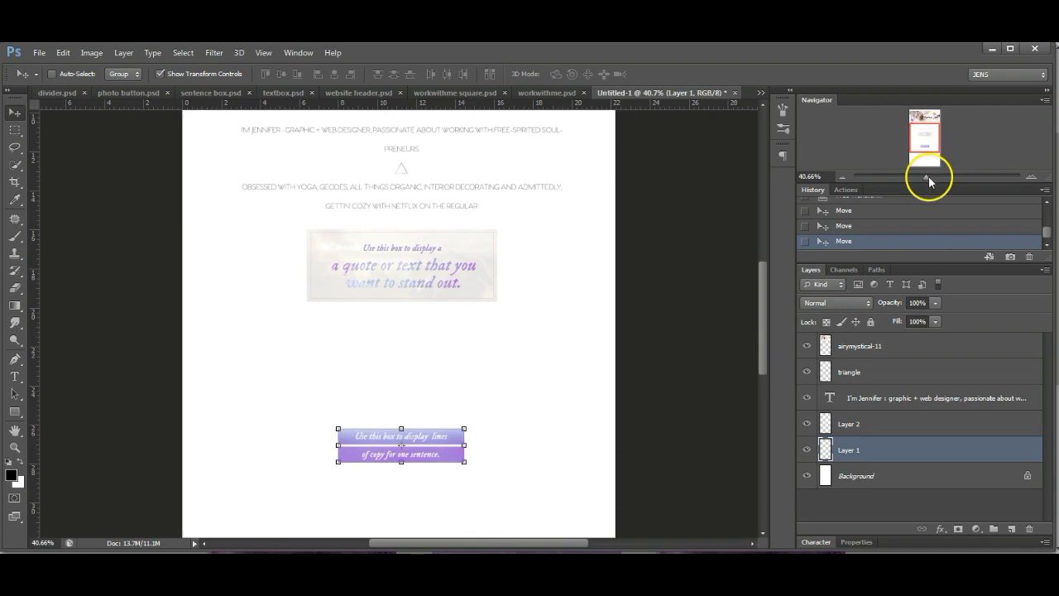
drag(926, 176, 920, 179)
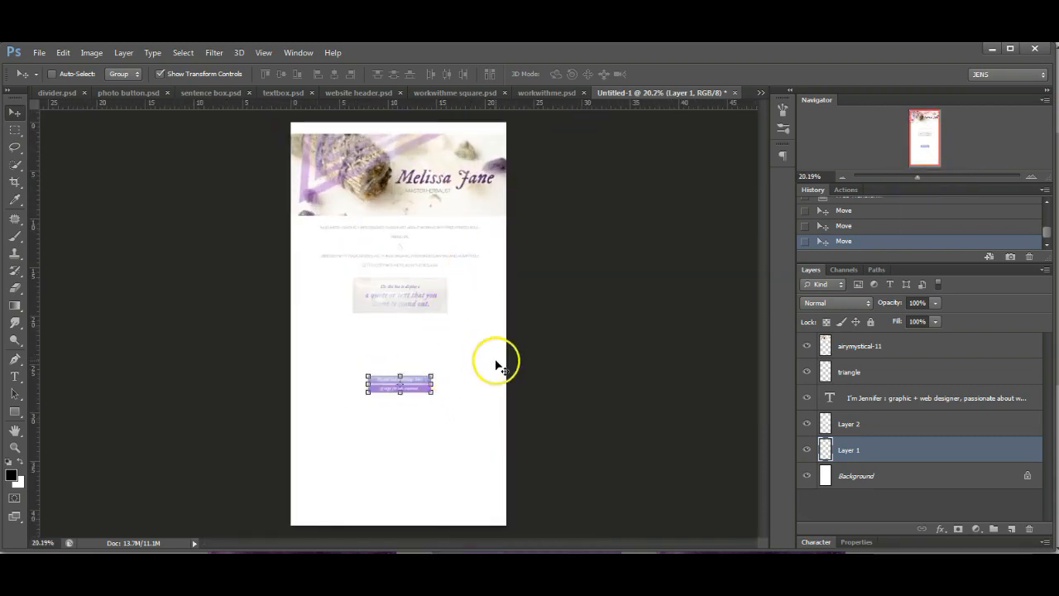
drag(416, 391, 415, 365)
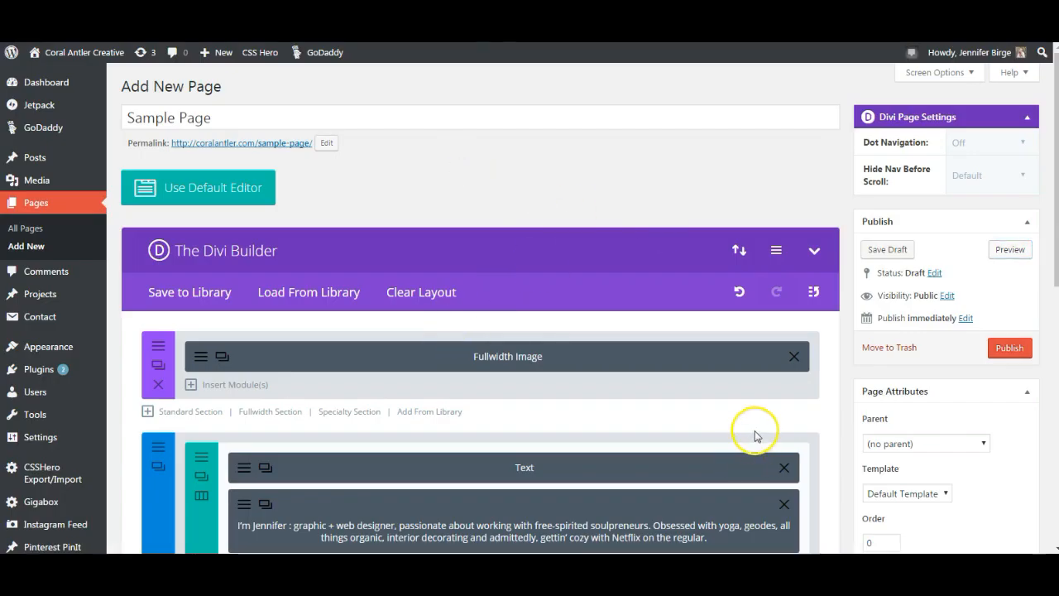
- Add a one-column row below the opt-in columns holding a new Text module
scroll(755, 436, down, 3)
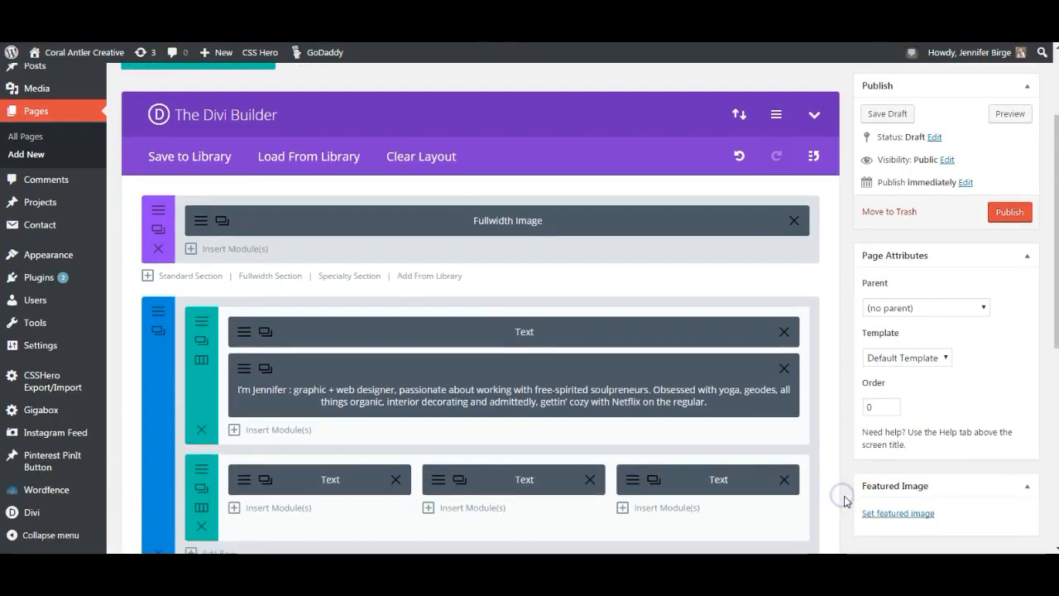
scroll(844, 499, down, 4)
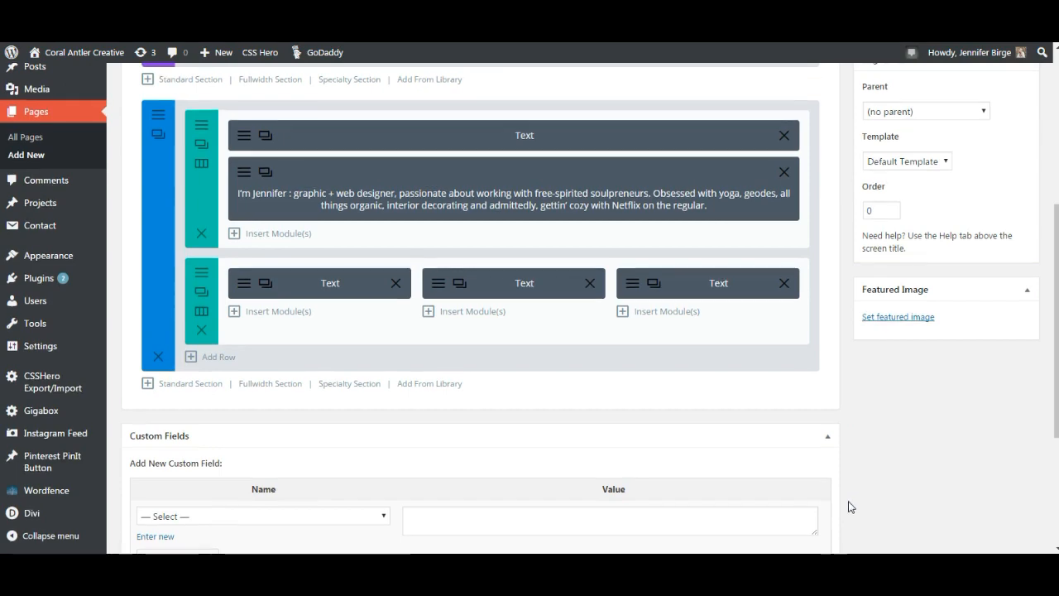
scroll(851, 505, up, 3)
scroll(851, 506, down, 2)
click(357, 430)
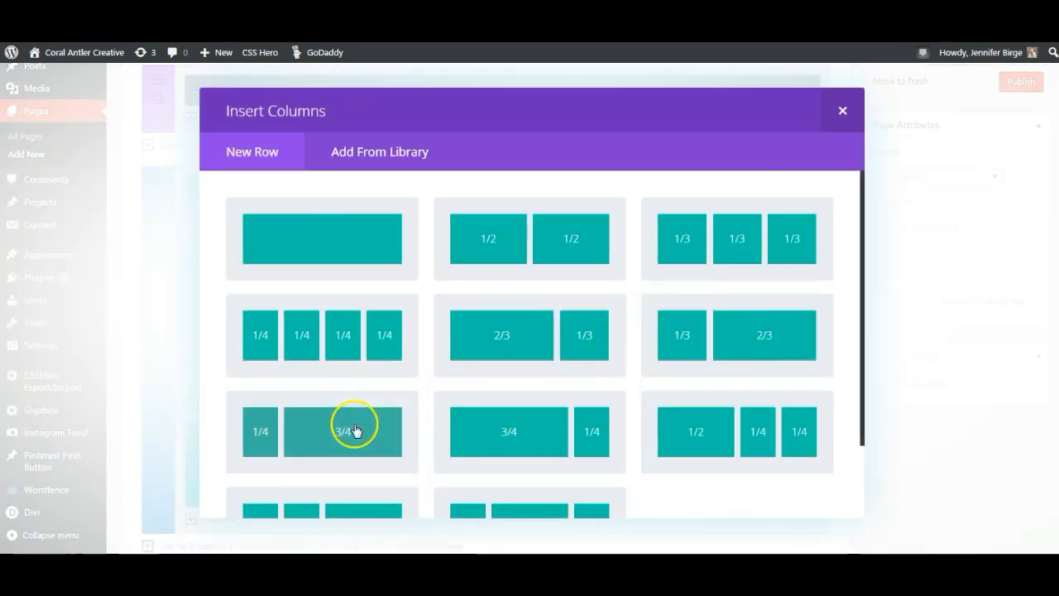
click(323, 243)
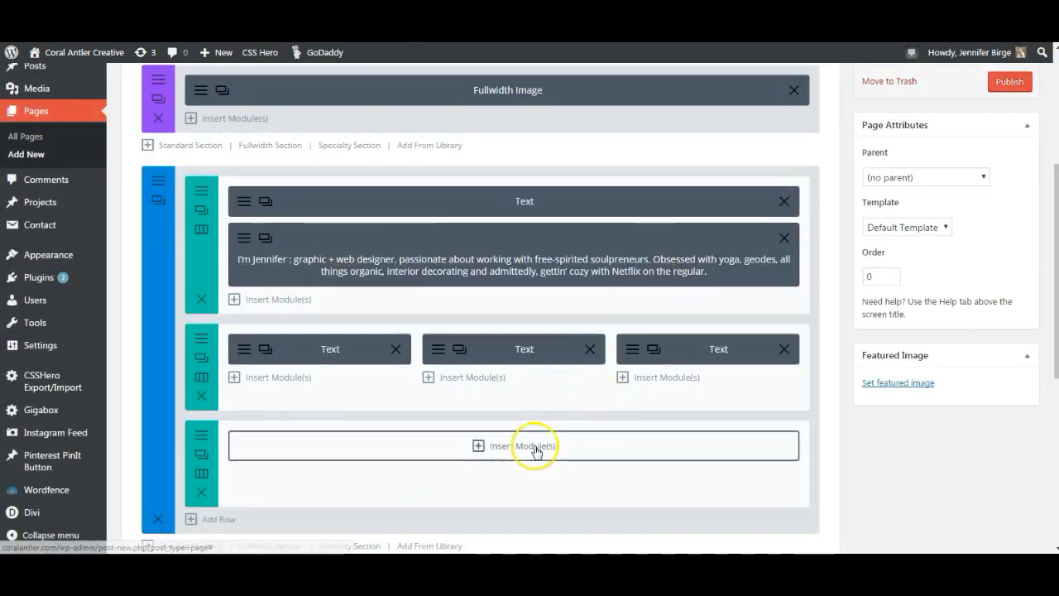
click(678, 452)
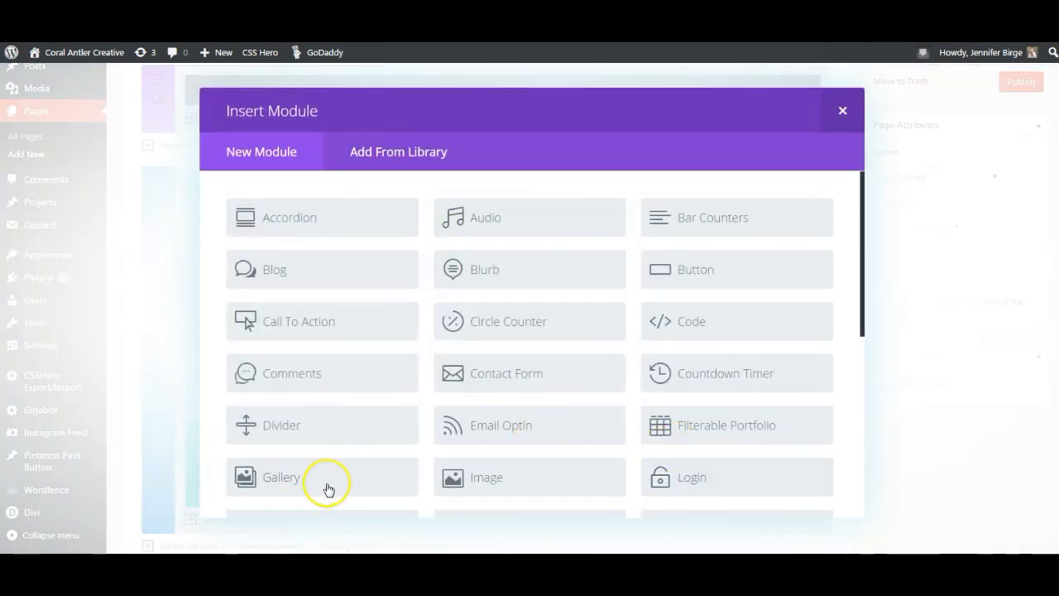
scroll(330, 477, down, 5)
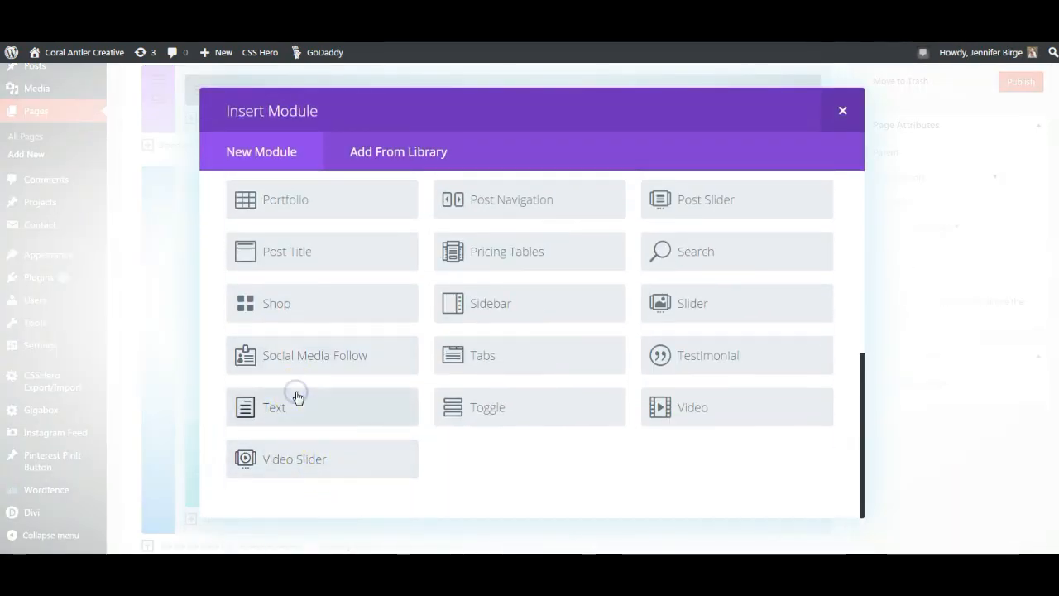
click(298, 397)
- Set the module's text orientation to Center and insert the photo button image
scroll(455, 372, down, 2)
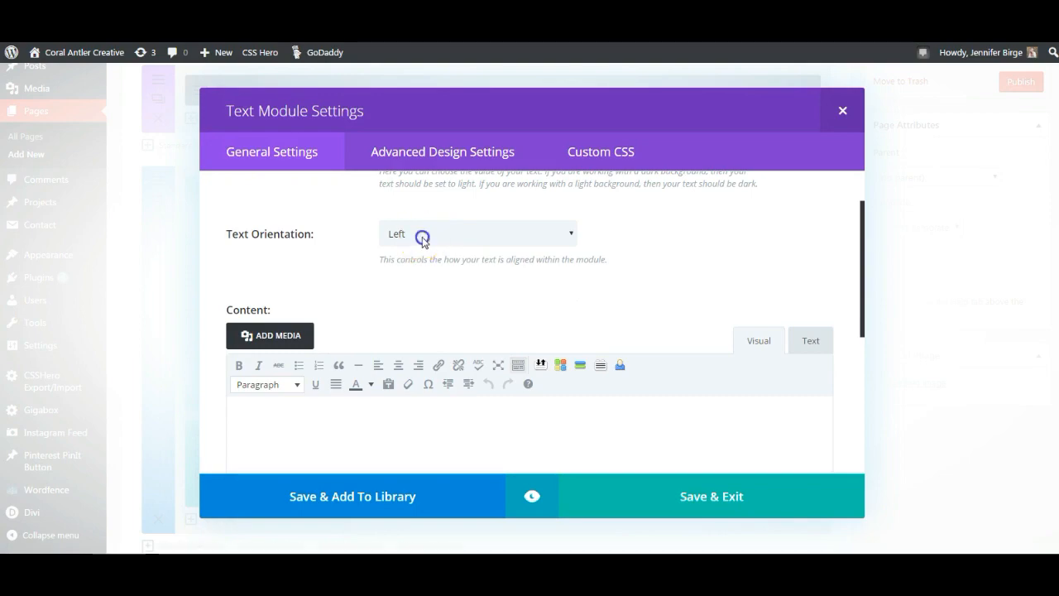
click(422, 238)
click(407, 268)
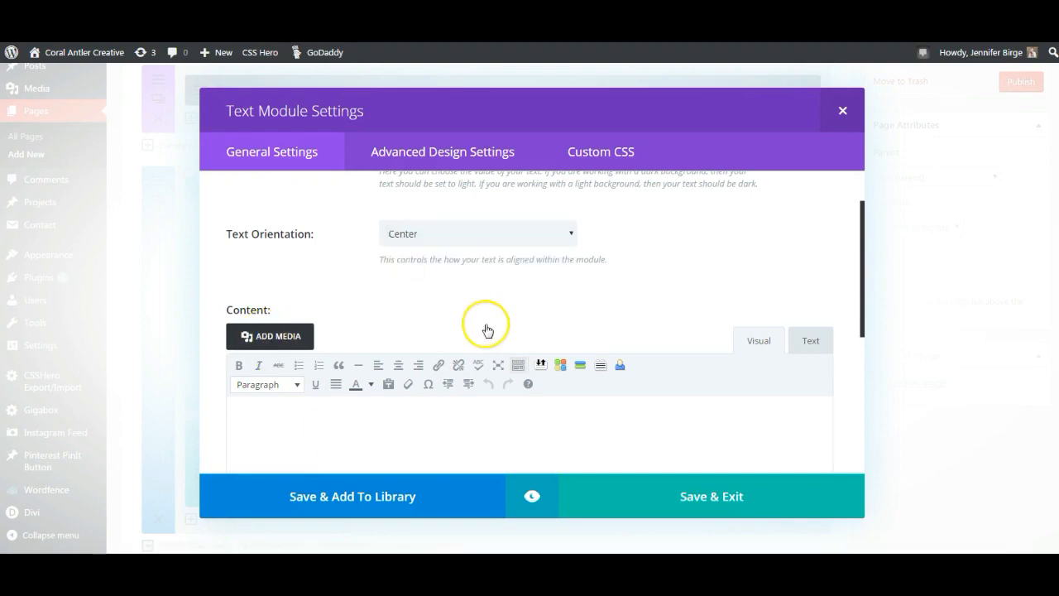
click(287, 336)
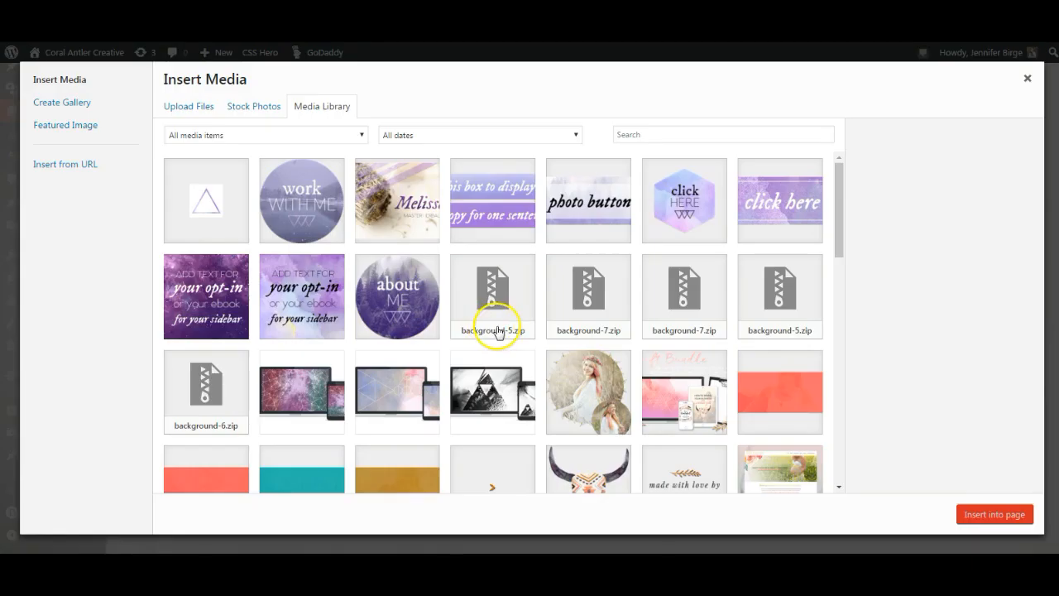
click(601, 222)
click(995, 514)
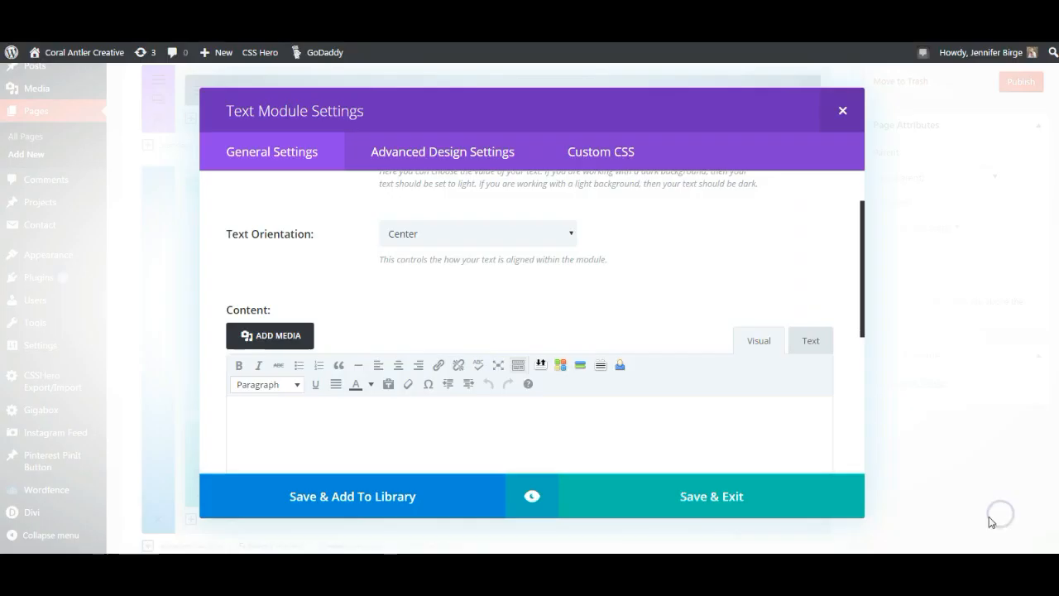
- Put a centered Heading 3 'CLICK HERE TO SIGN UP' above the image and save
scroll(565, 428, down, 2)
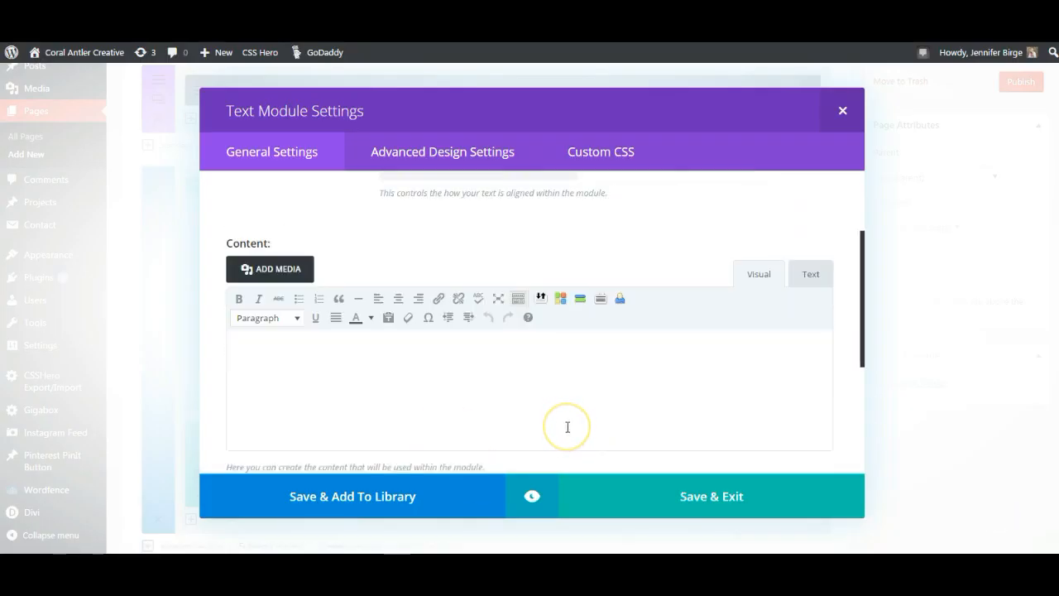
click(404, 396)
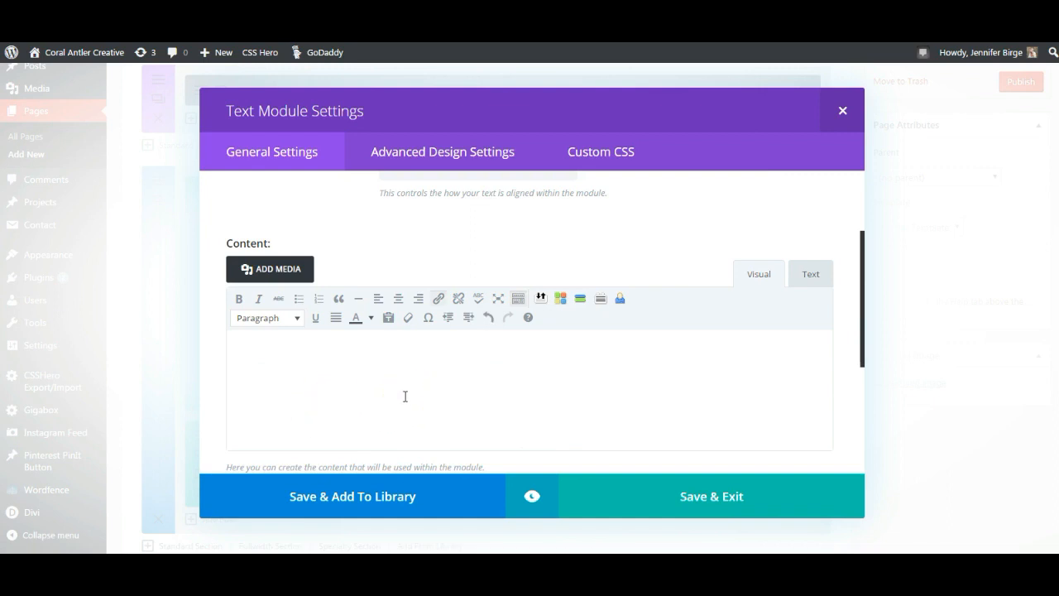
click(558, 389)
click(371, 370)
key(Return)
click(479, 348)
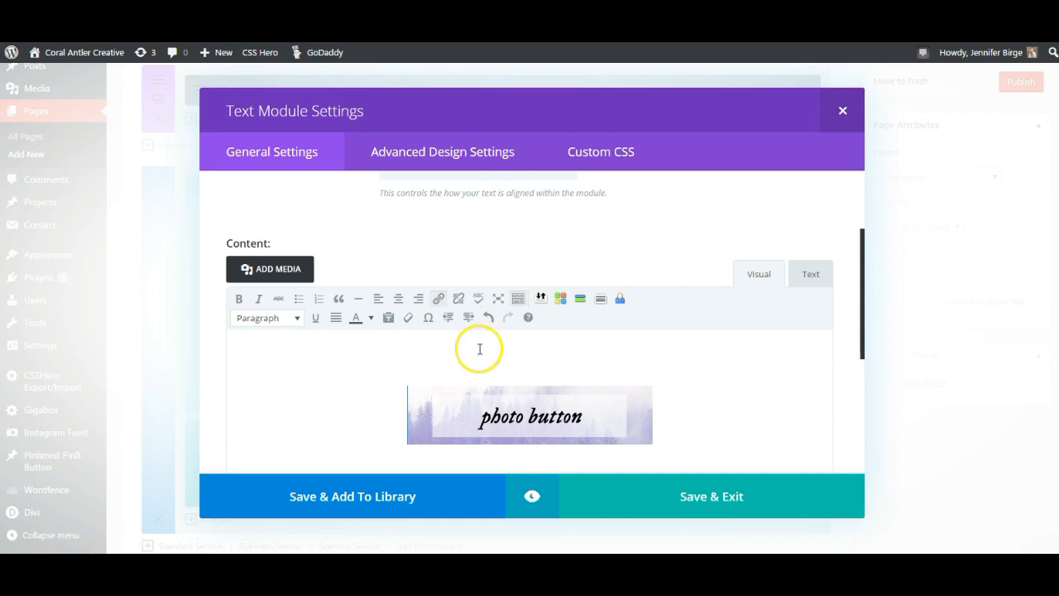
text(CLICK HERE TO SIGN UP)
key(shift+Home)
click(398, 298)
click(267, 318)
click(300, 437)
click(717, 505)
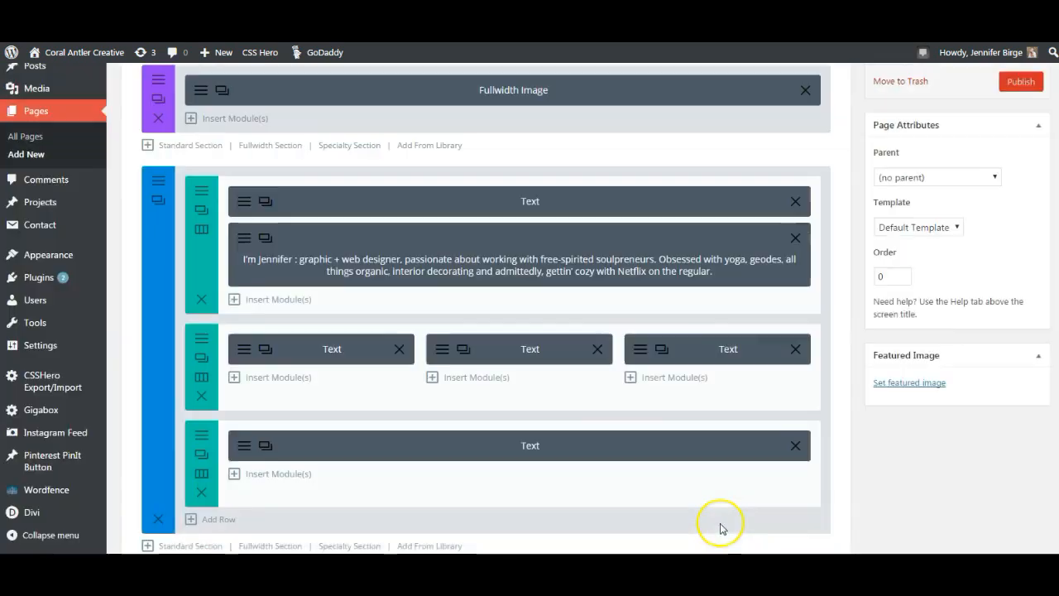
- Restructure the bottom row to 2/3 + 1/3 and move the sign-up module right
scroll(899, 496, down, 1)
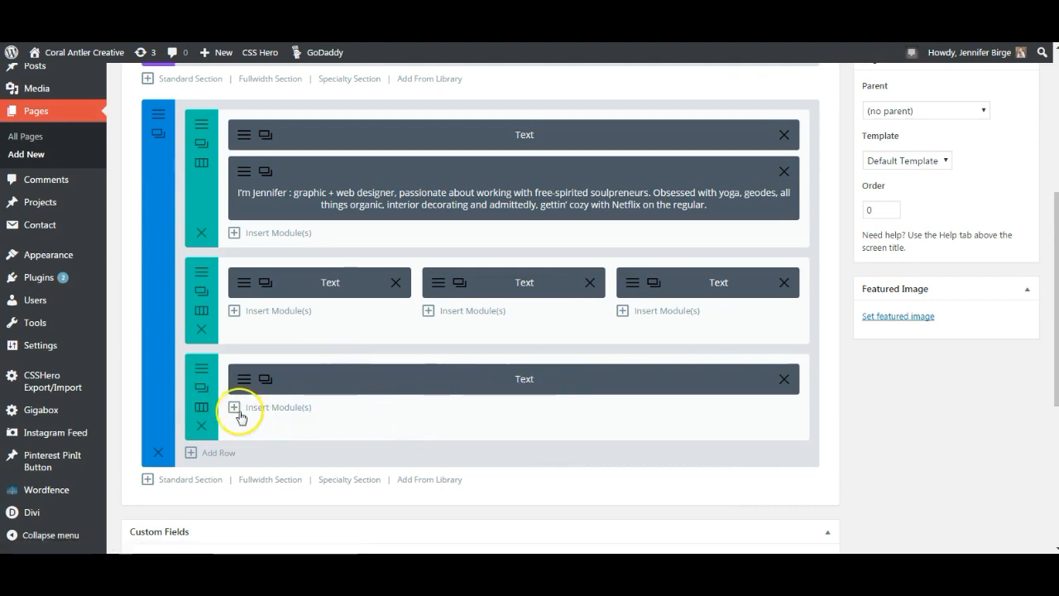
click(201, 409)
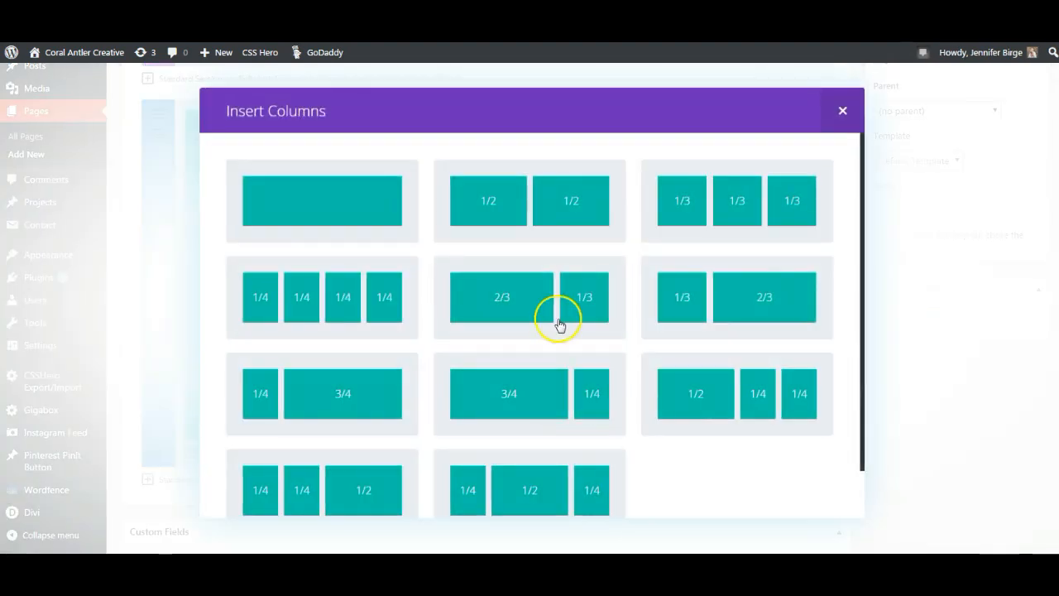
click(559, 321)
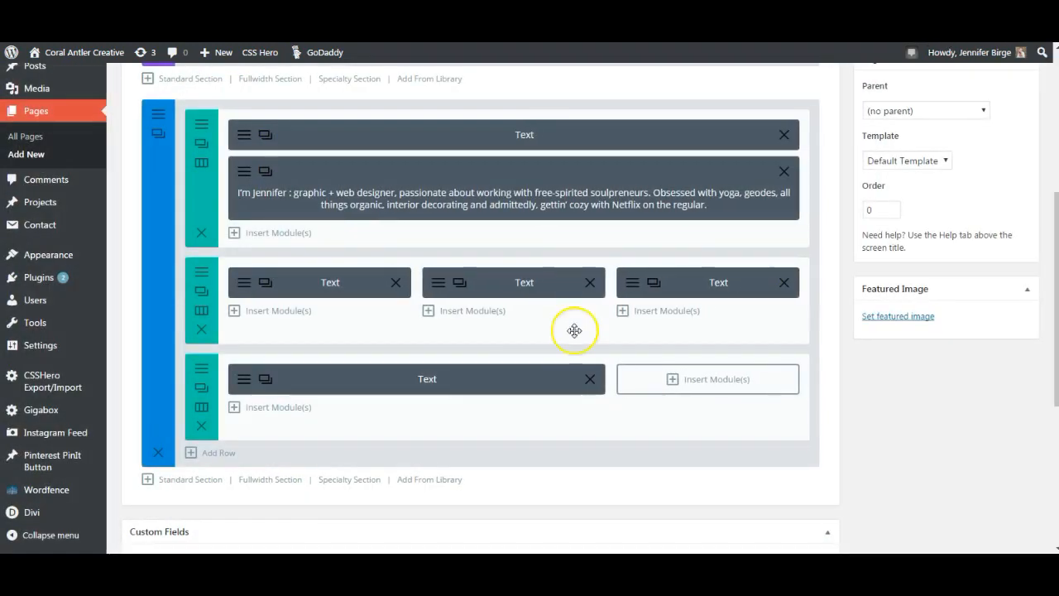
drag(569, 381, 702, 383)
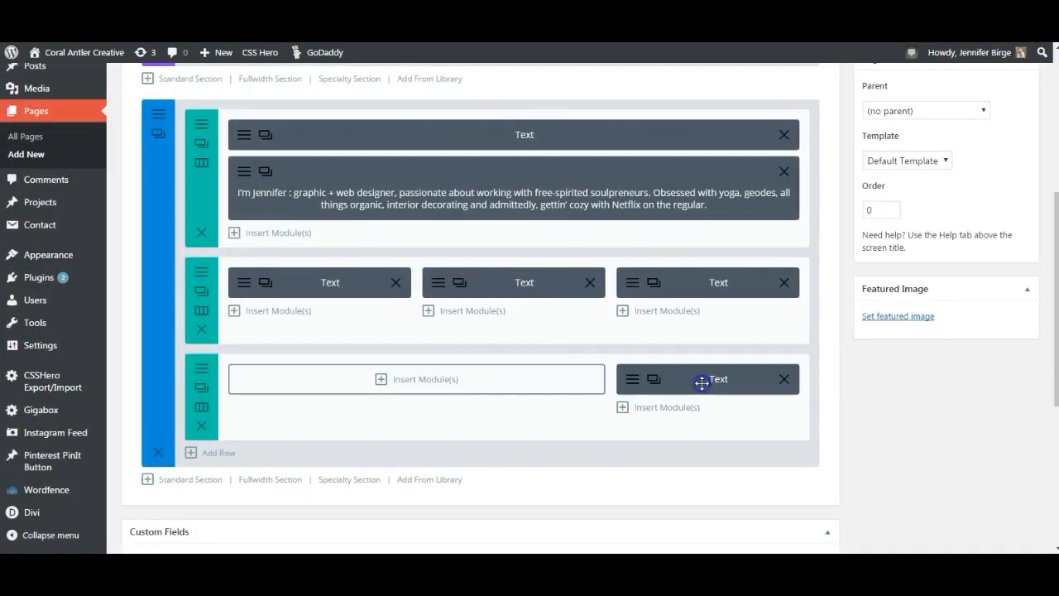
- Add a Text module in the left column with the pasted bio paragraphs and save it
click(428, 385)
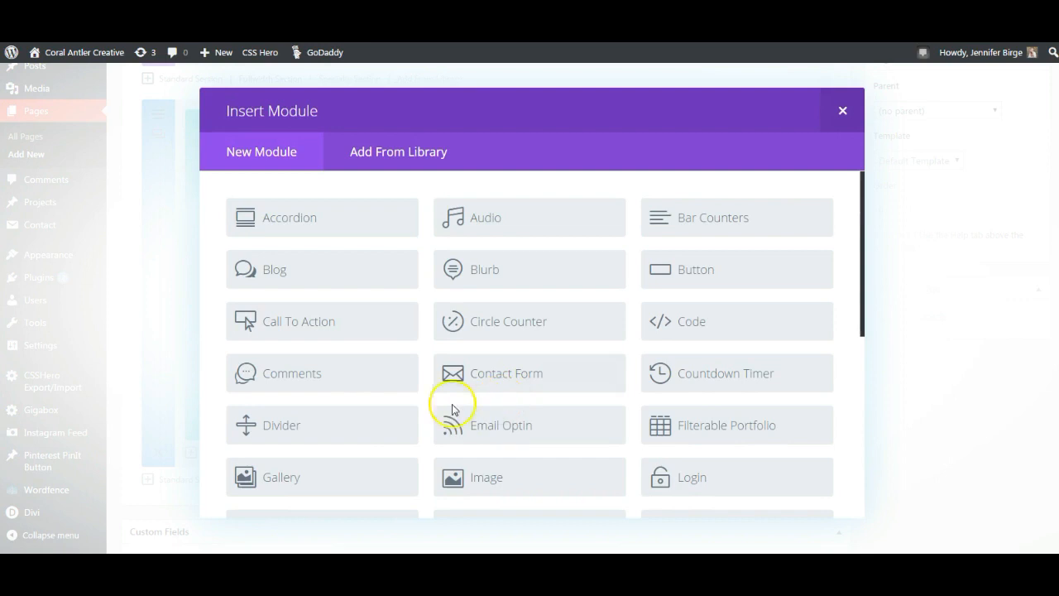
scroll(362, 425, down, 5)
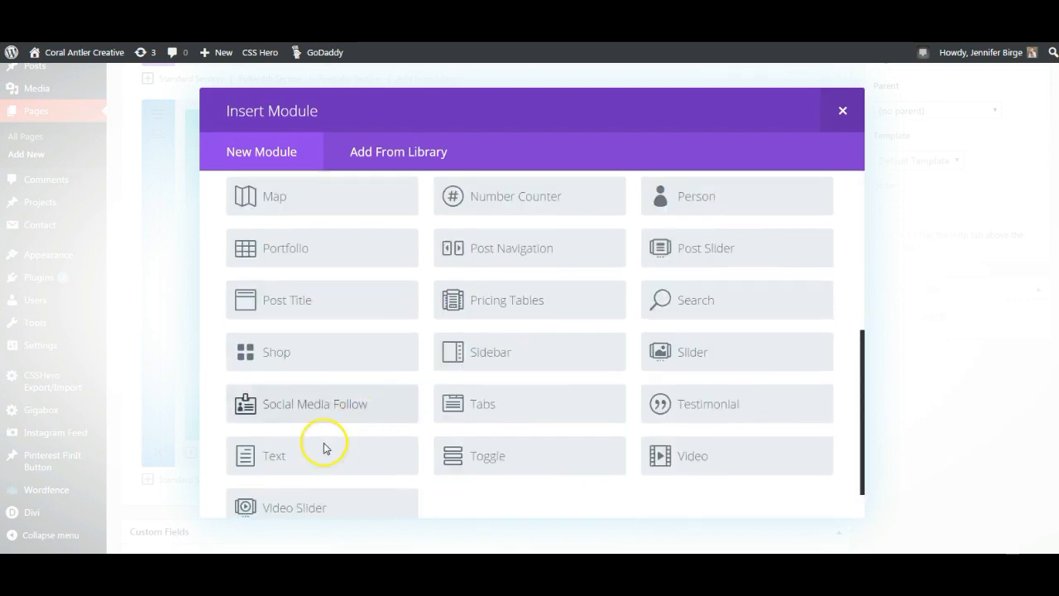
click(378, 475)
scroll(439, 367, down, 3)
click(365, 357)
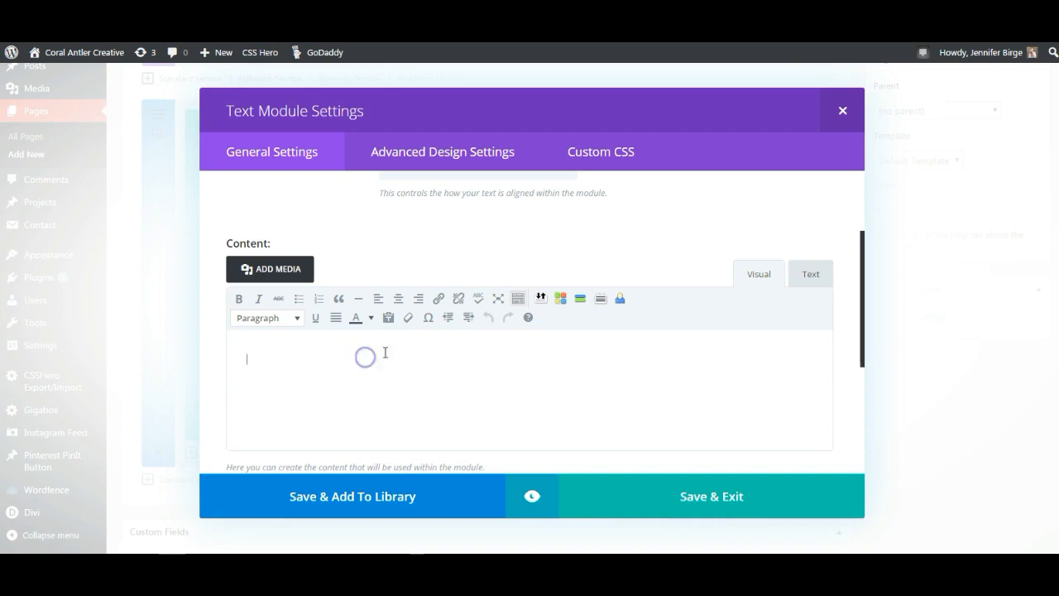
right_click(385, 353)
click(429, 433)
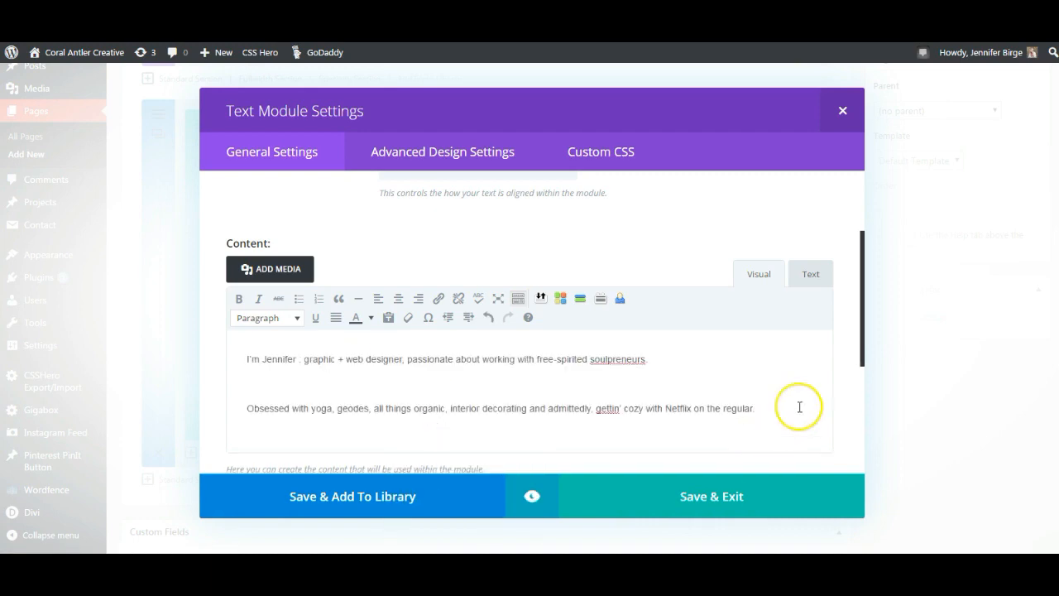
click(734, 503)
scroll(861, 476, up, 5)
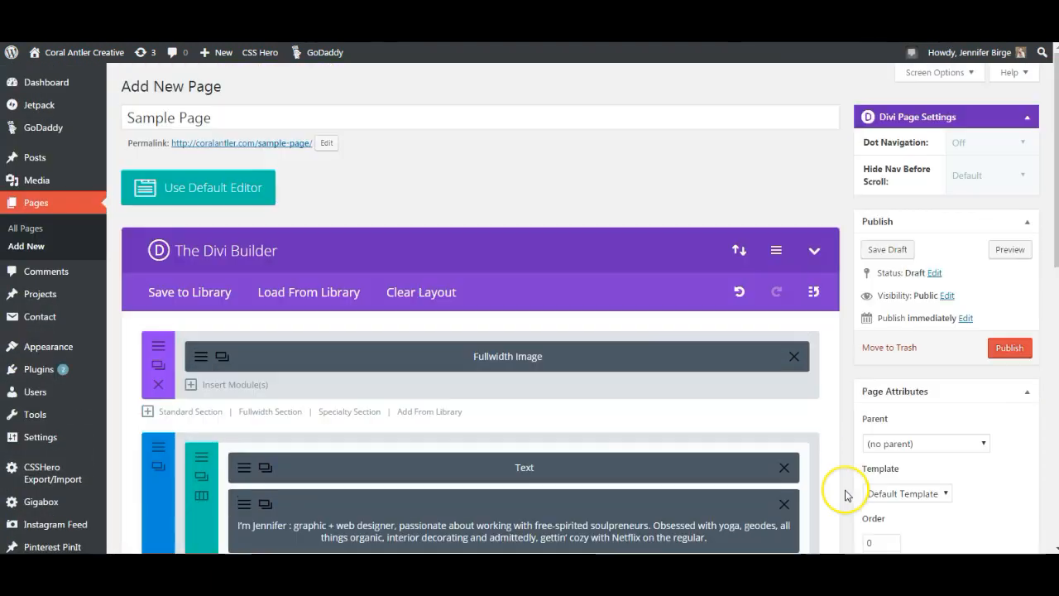
click(1009, 249)
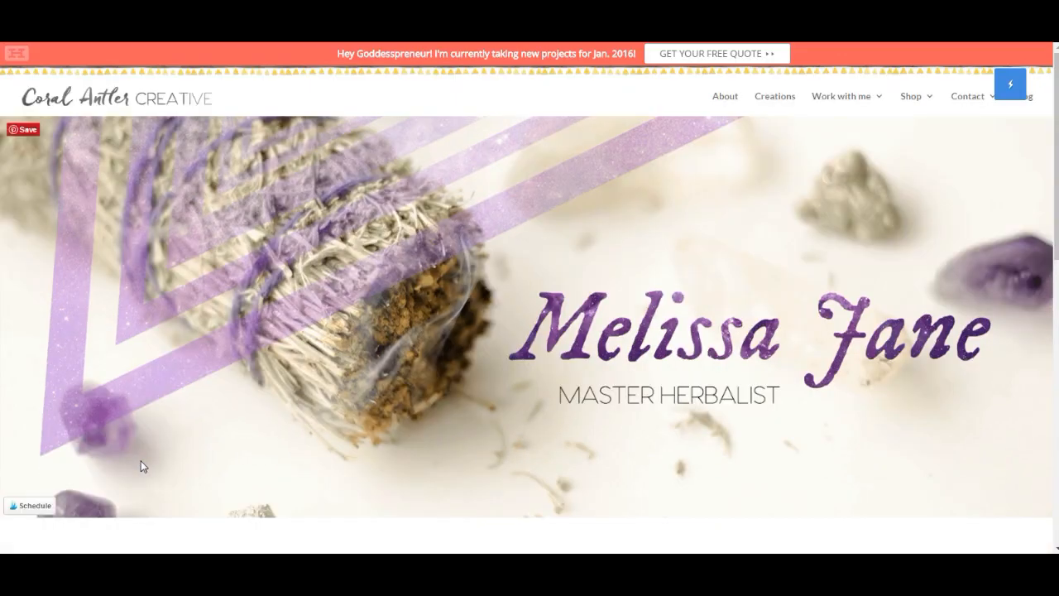
scroll(140, 460, down, 3)
scroll(142, 466, down, 5)
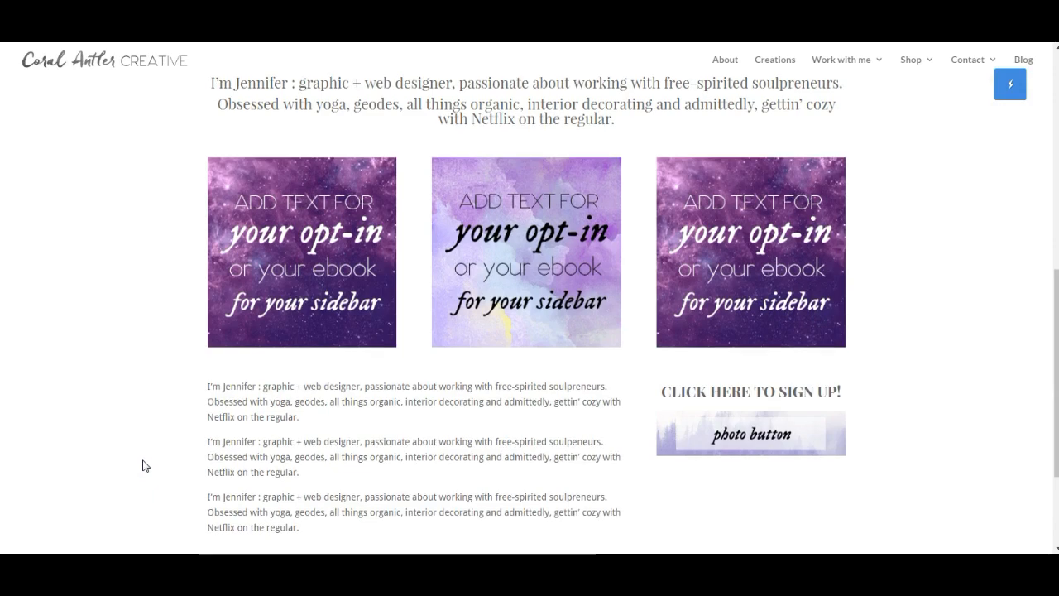
scroll(142, 466, up, 4)
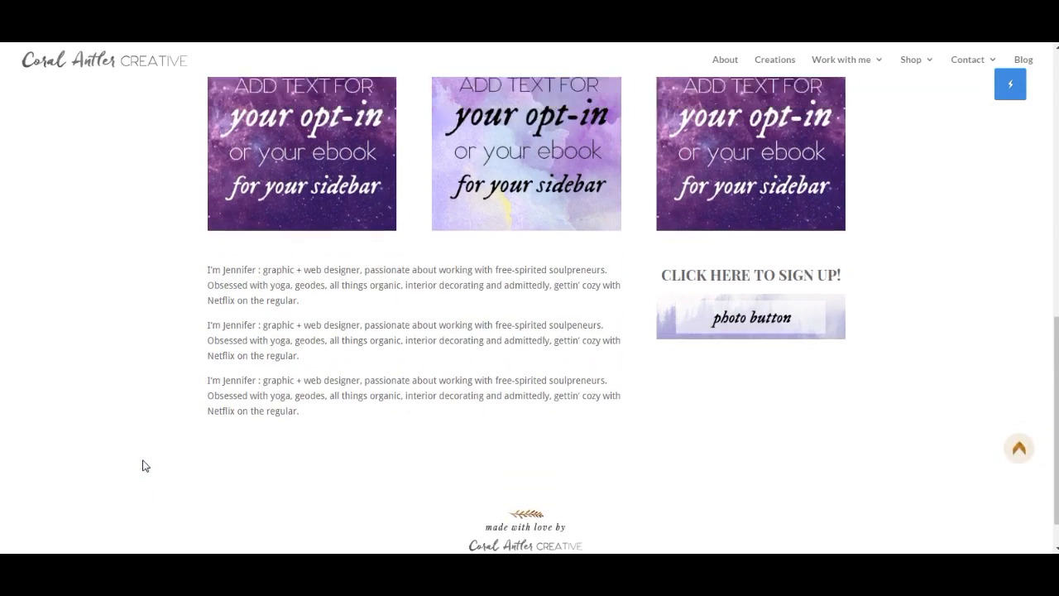
scroll(143, 466, down, 2)
scroll(142, 466, down, 2)
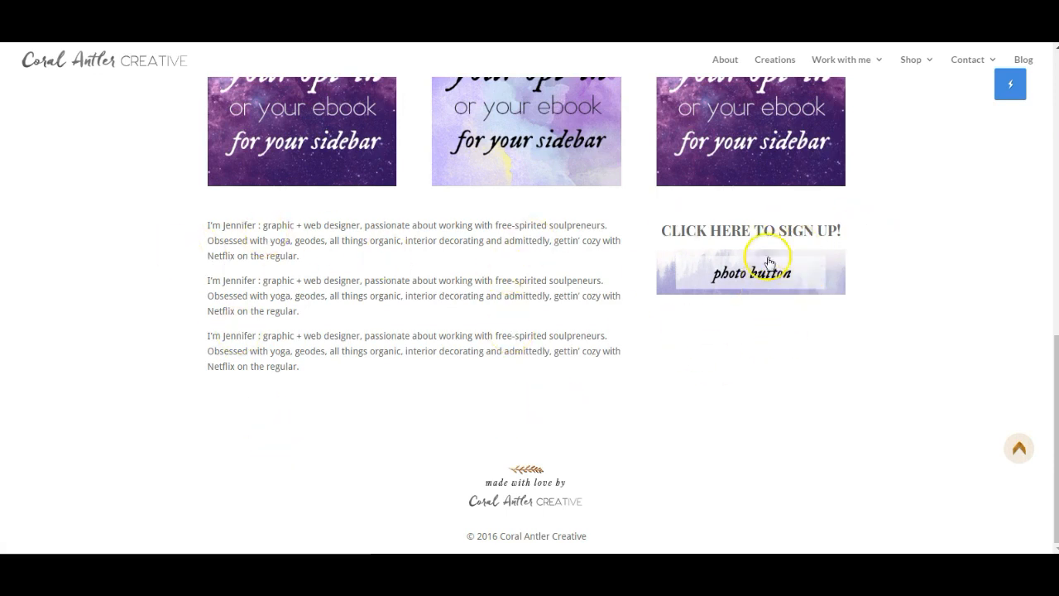
scroll(927, 389, up, 3)
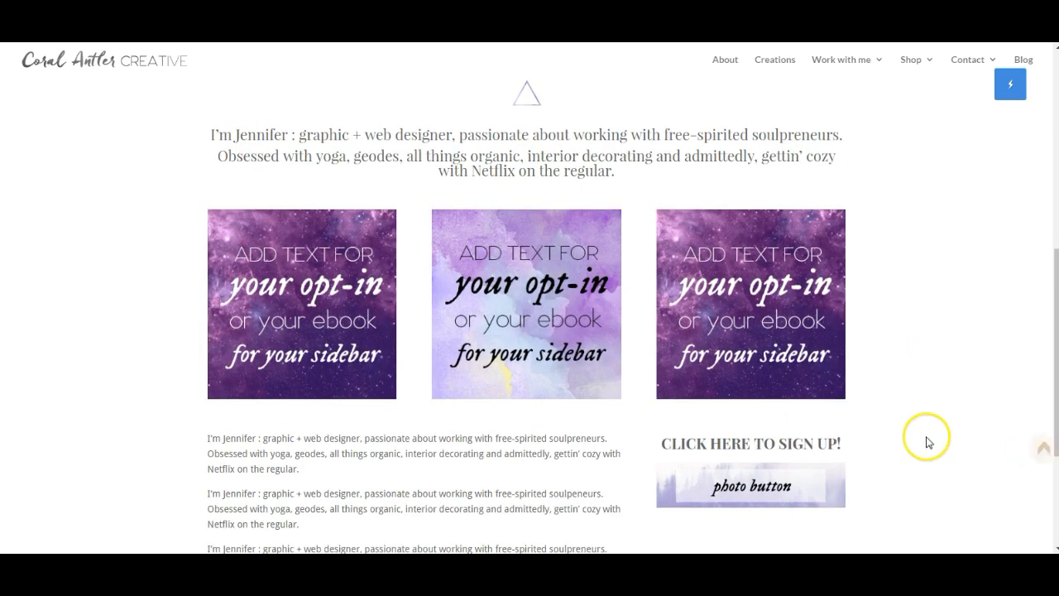
scroll(927, 440, up, 3)
scroll(928, 442, down, 3)
scroll(931, 438, down, 2)
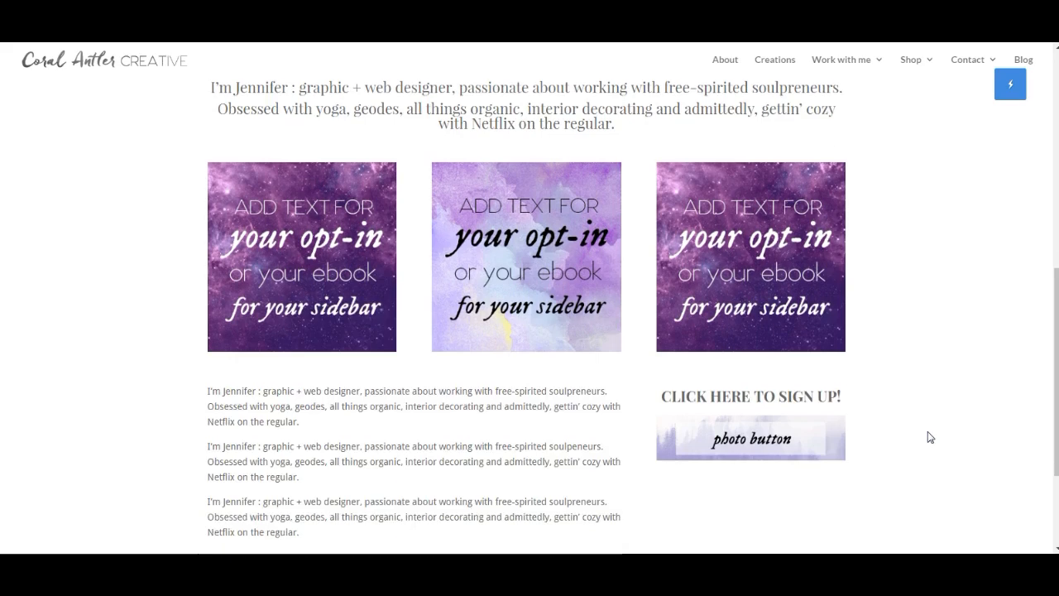
scroll(931, 437, up, 1)
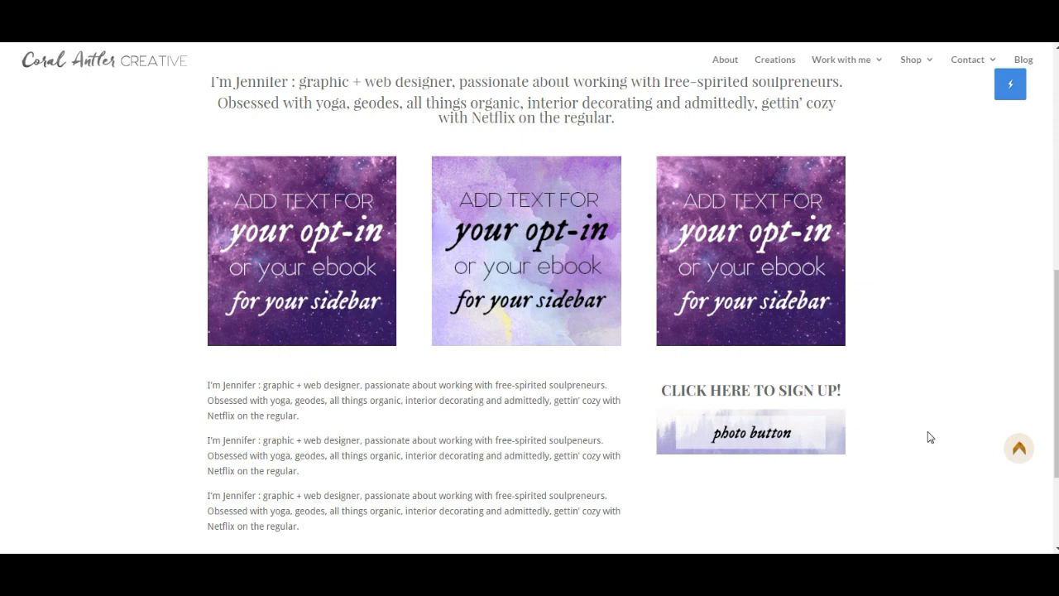
scroll(926, 449, up, 9)
scroll(926, 450, up, 2)
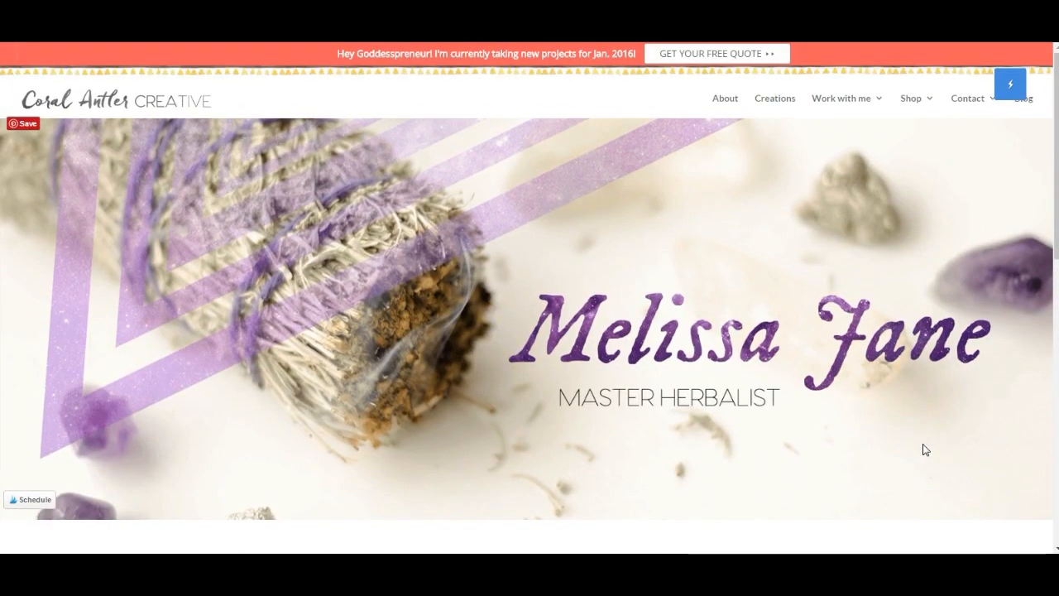
scroll(927, 451, down, 6)
scroll(926, 449, up, 1)
scroll(925, 449, down, 5)
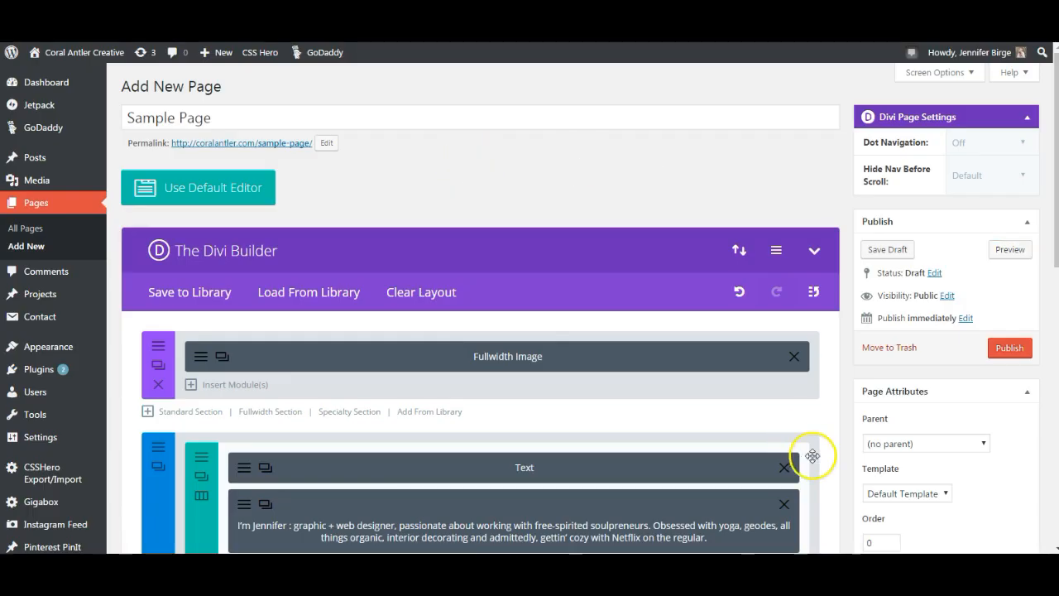
- Publish Sample Page
scroll(839, 466, down, 10)
scroll(845, 515, up, 10)
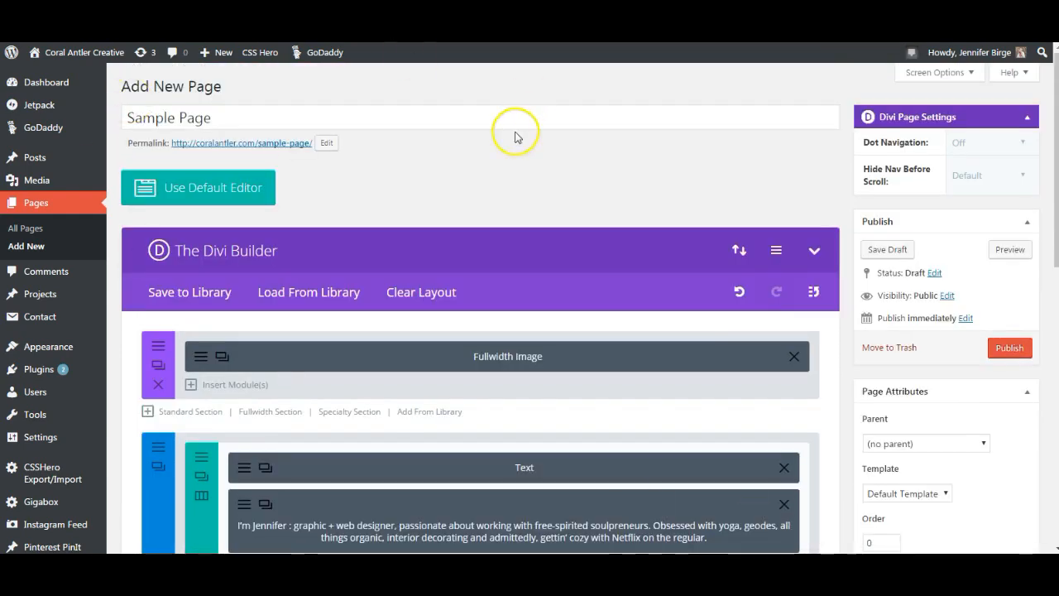
click(1010, 347)
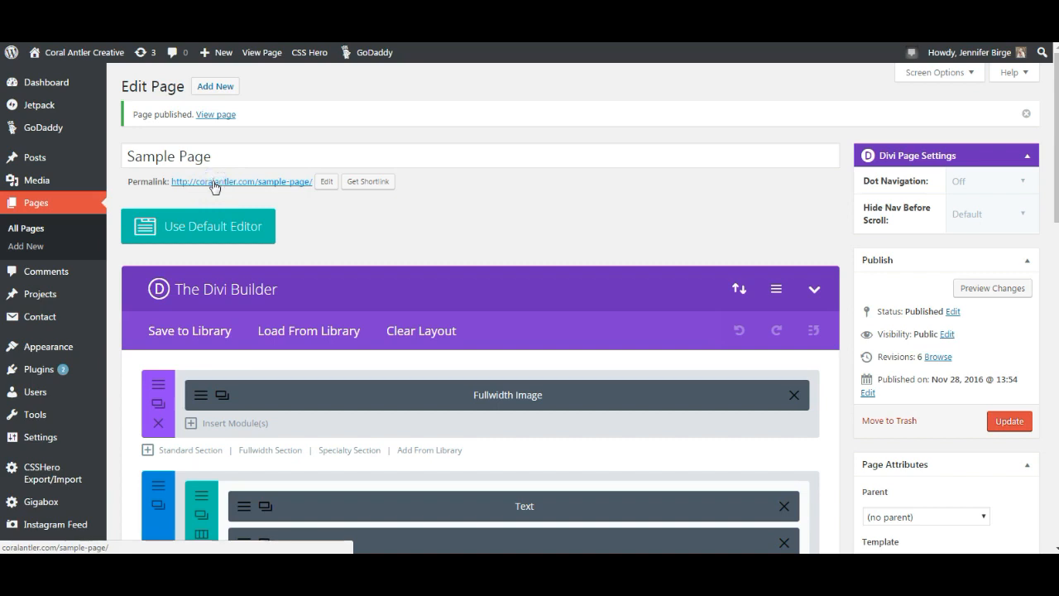
- View the live published page through its permalink, then return to the editor
click(223, 184)
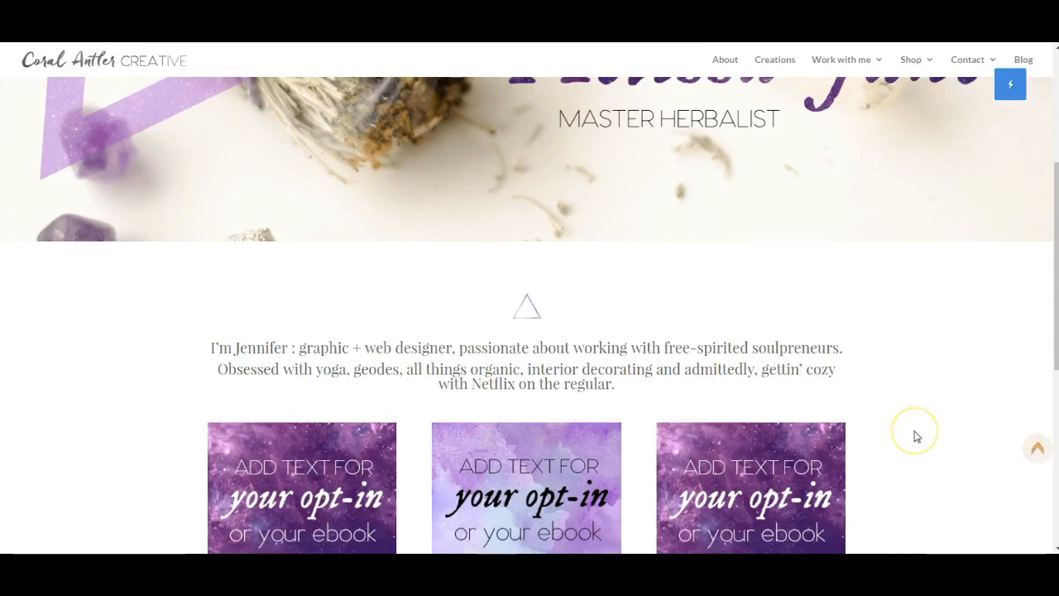
scroll(917, 435, up, 5)
scroll(917, 435, down, 7)
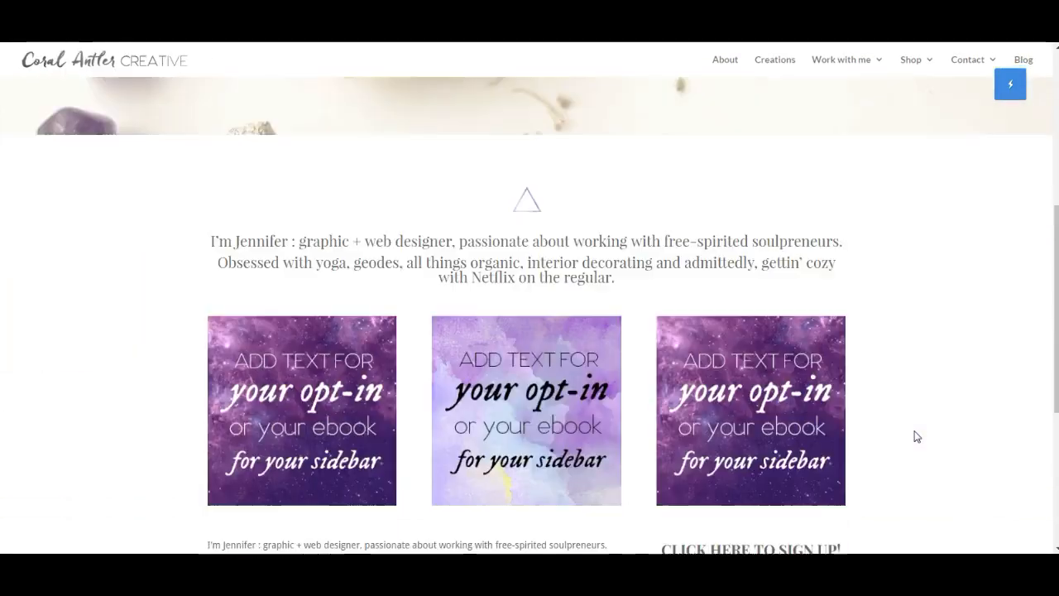
scroll(917, 437, down, 4)
scroll(917, 436, up, 10)
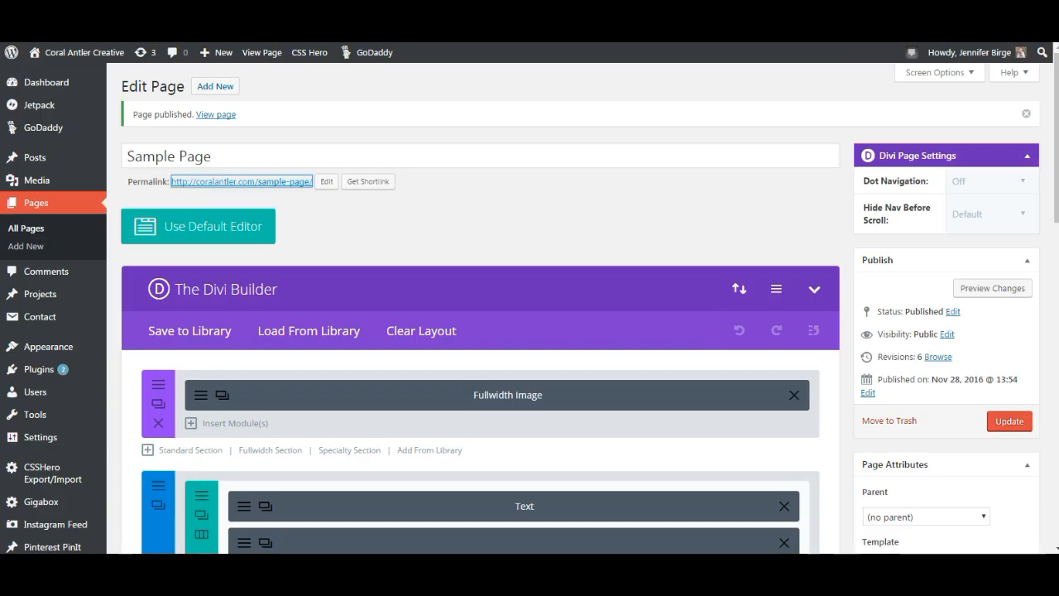
click(552, 241)
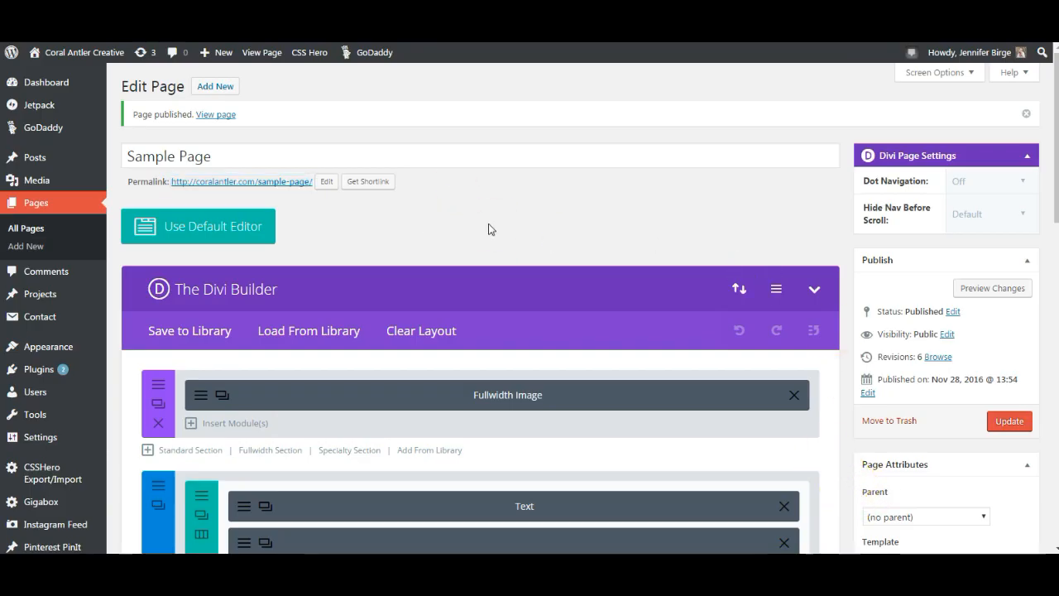